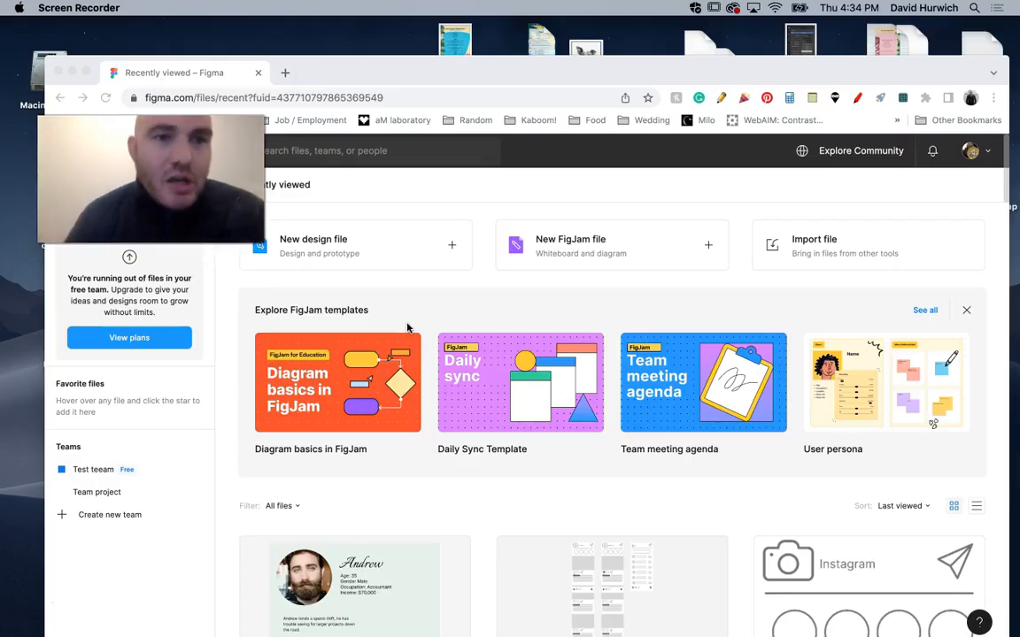
Switch to Finder and preview instagram-reference.pdf from the 1-Instagram folder.
left_click(75, 72)
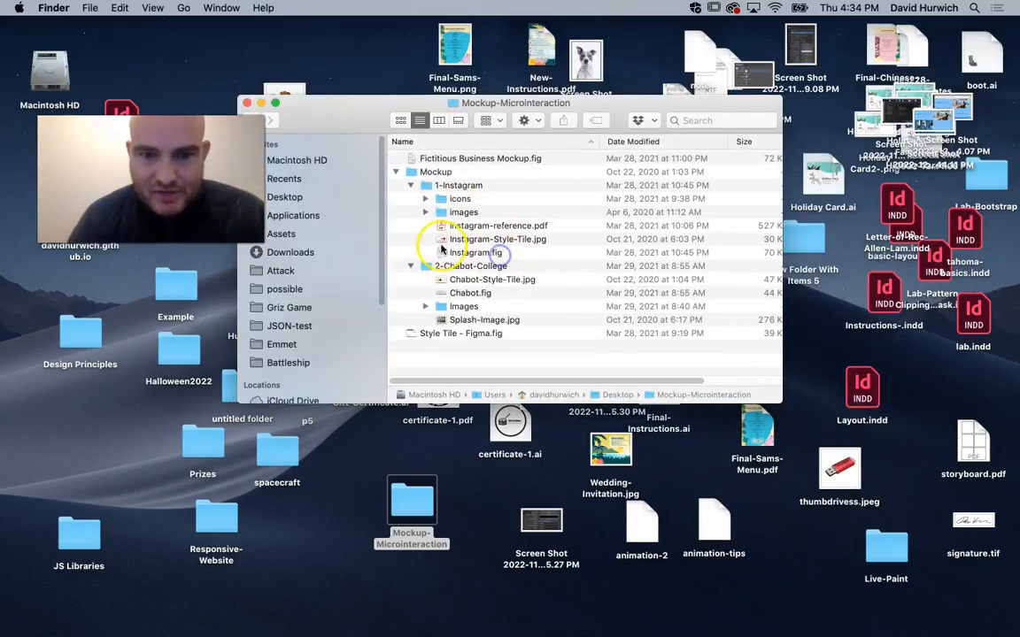
left_click(492, 256)
key("space")
key("space")
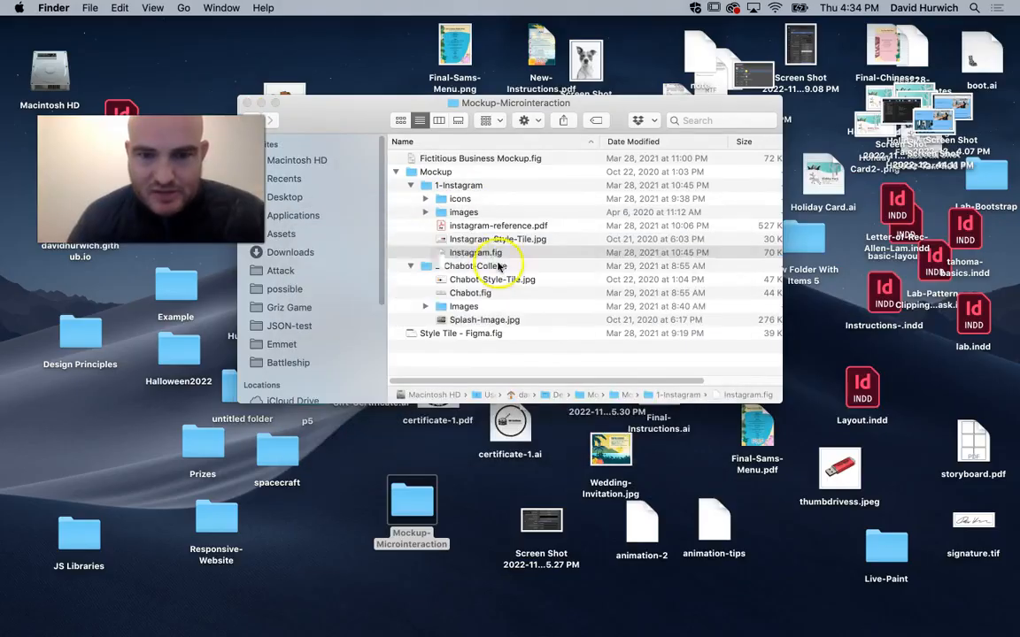
left_click(486, 228)
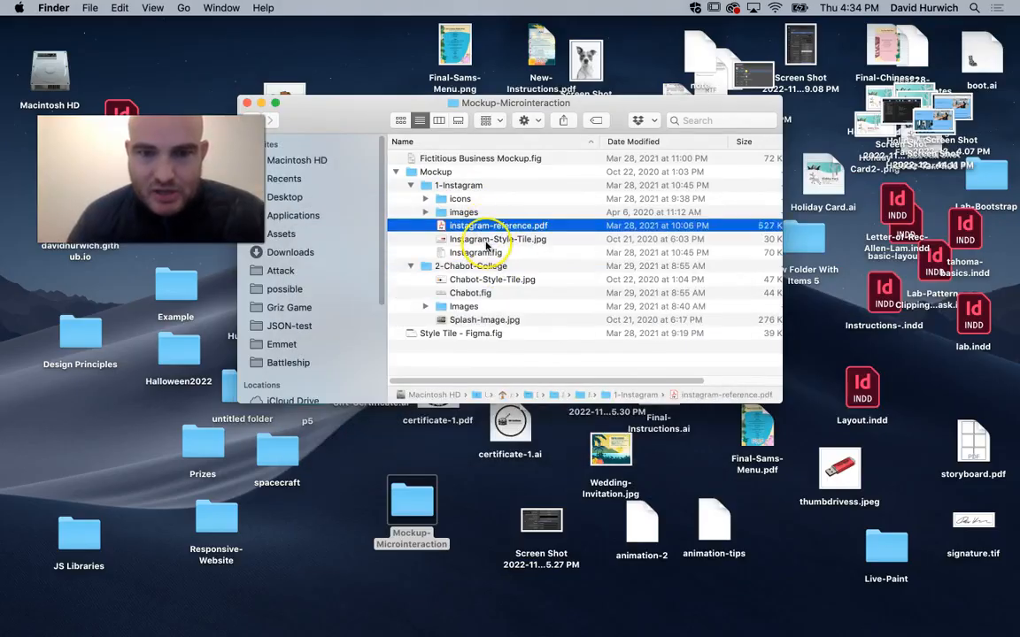
key("space")
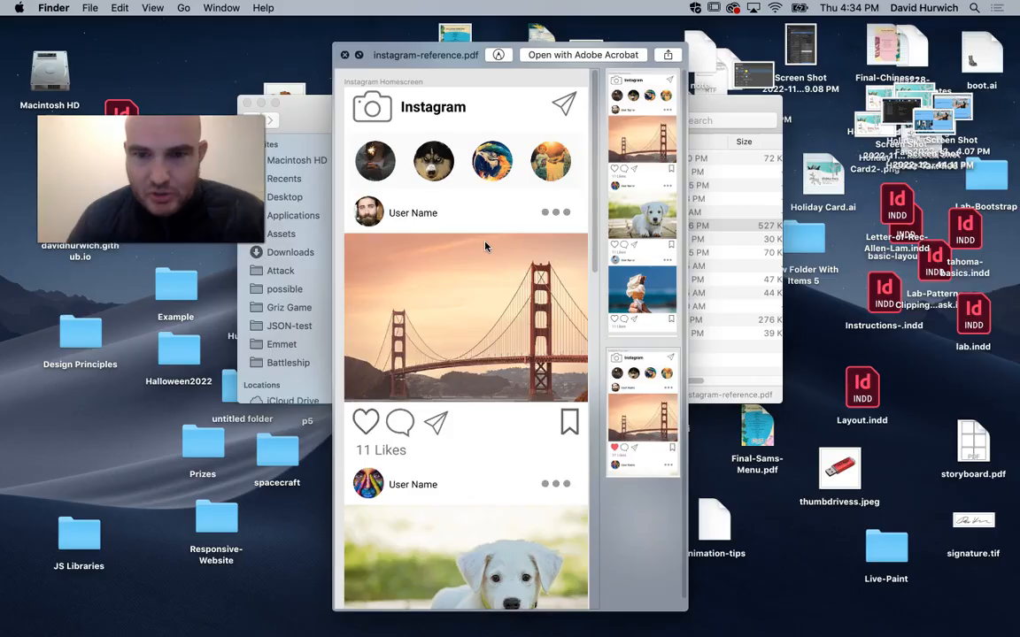
Examine the Instagram Homescreen and Instagram Post Like pages of the reference PDF, comparing their heart icons, and close the preview.
scroll(459, 232, "down", 1)
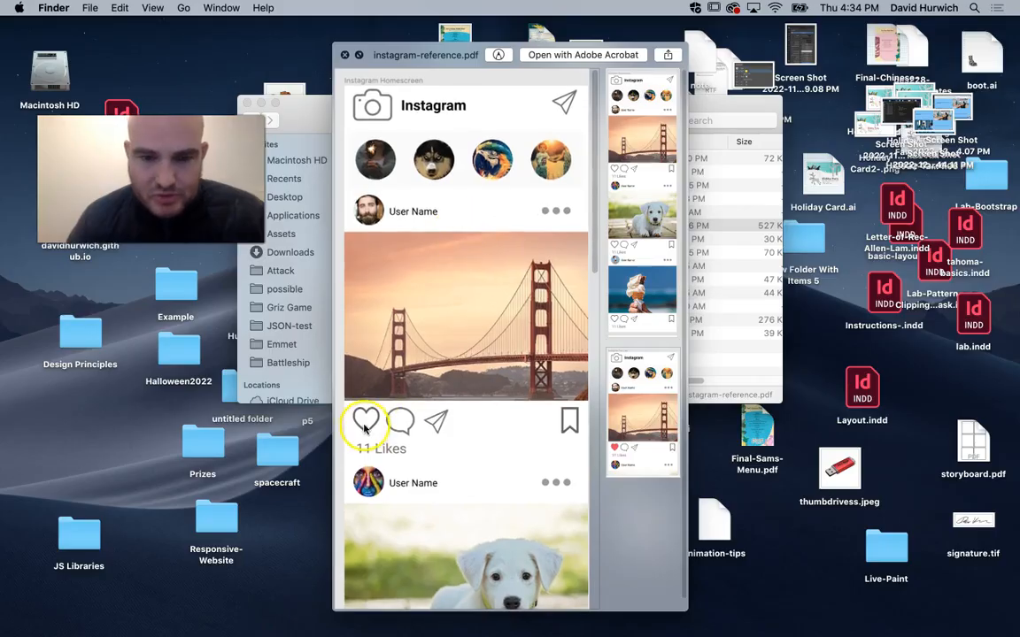
left_click(623, 230)
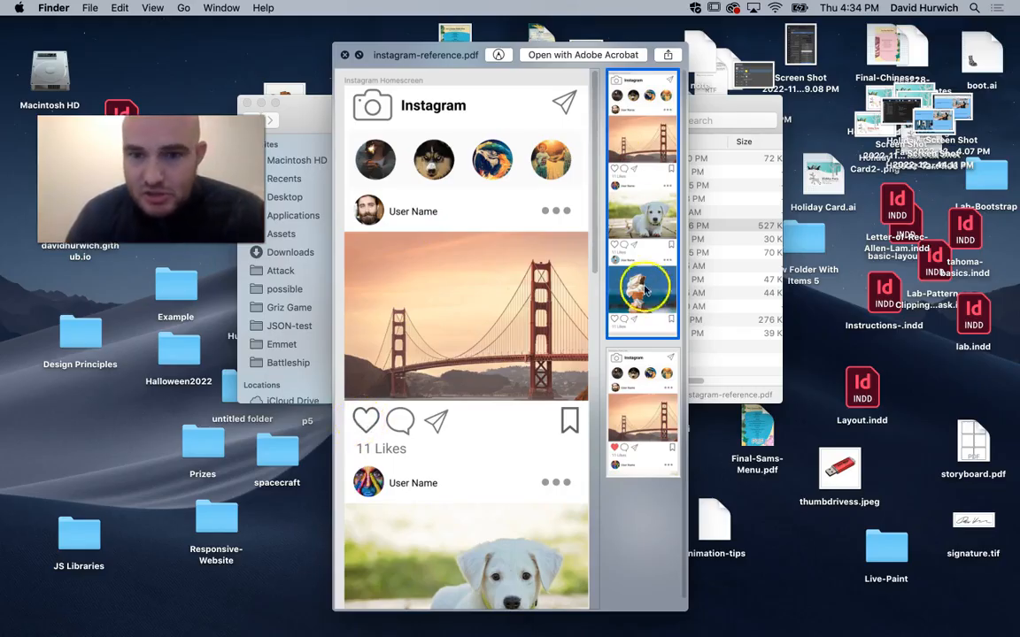
left_click(645, 445)
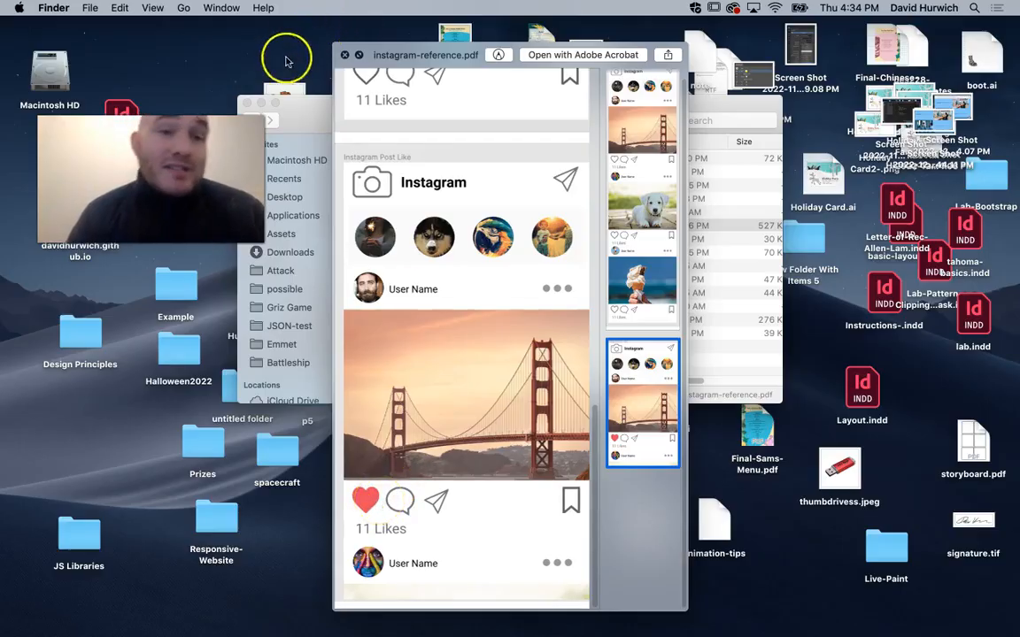
scroll(418, 266, "up", 3)
scroll(417, 266, "up", 4)
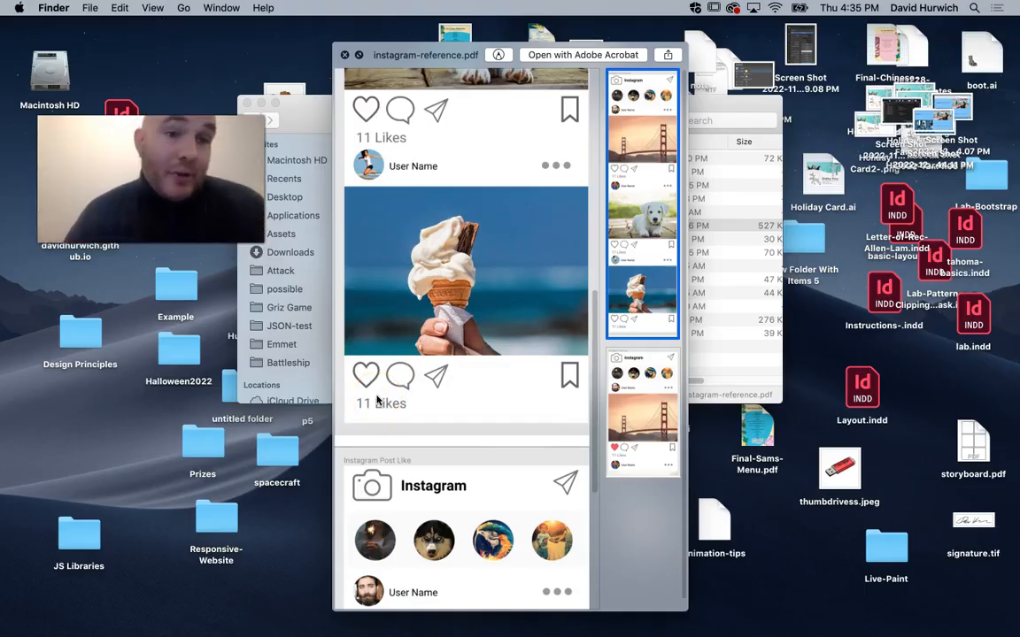
scroll(374, 363, "down", 10)
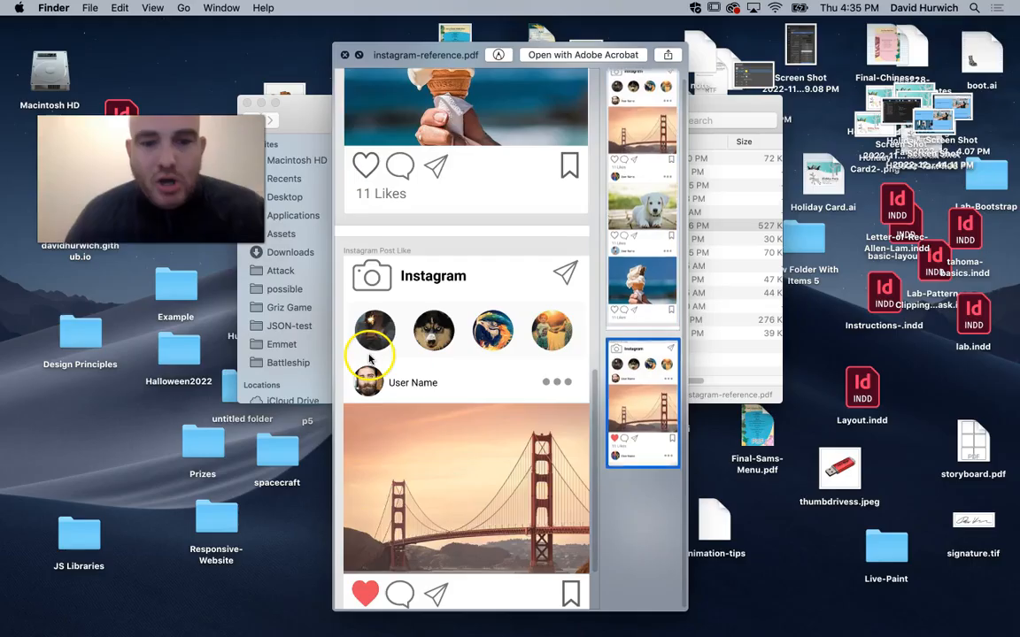
scroll(370, 355, "up", 5)
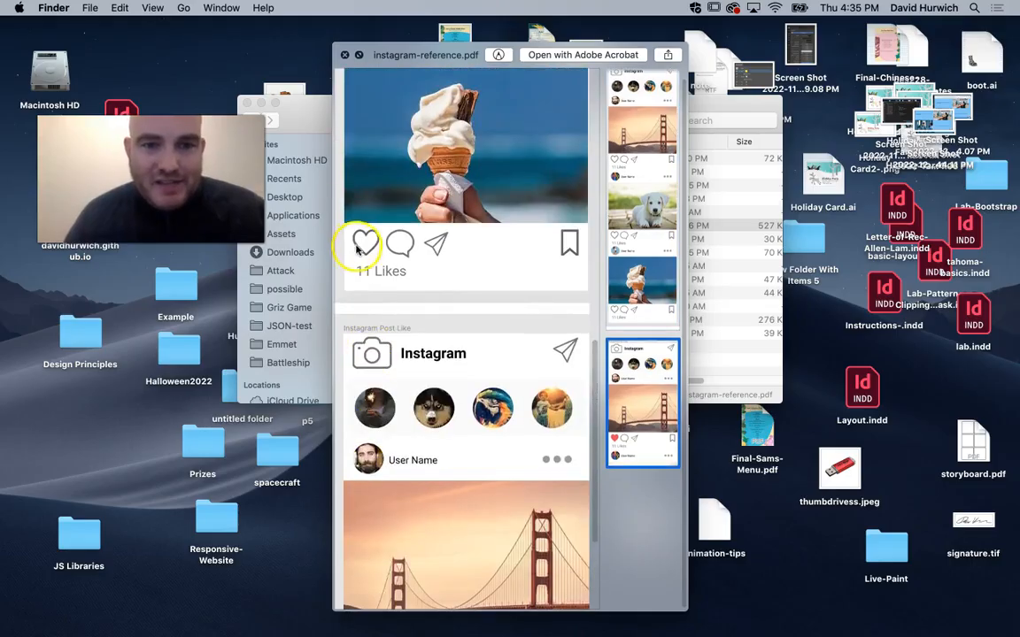
scroll(361, 221, "down", 3)
scroll(394, 181, "up", 10)
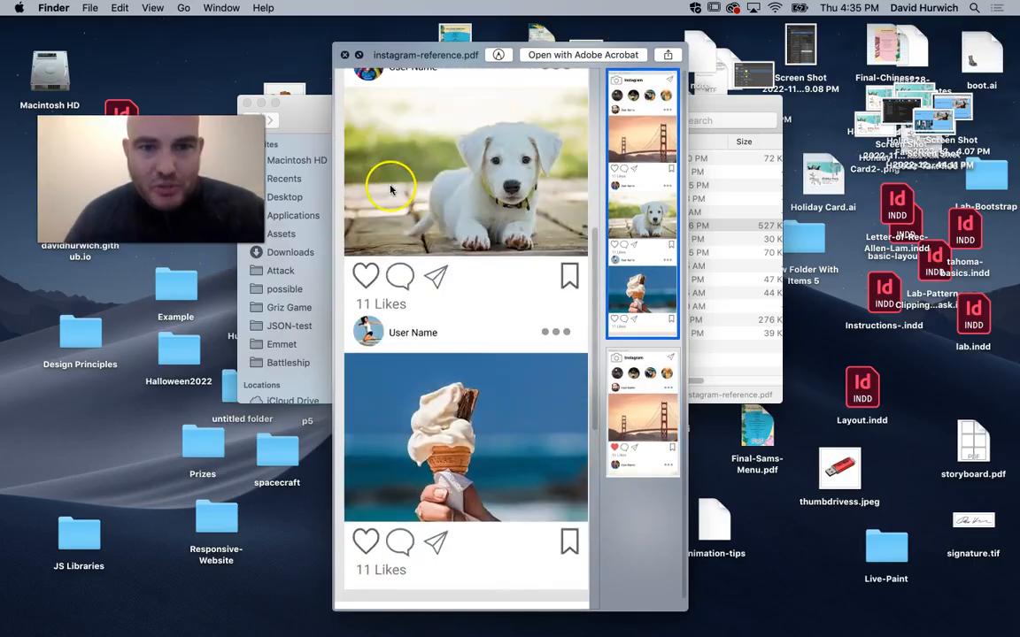
scroll(388, 189, "up", 8)
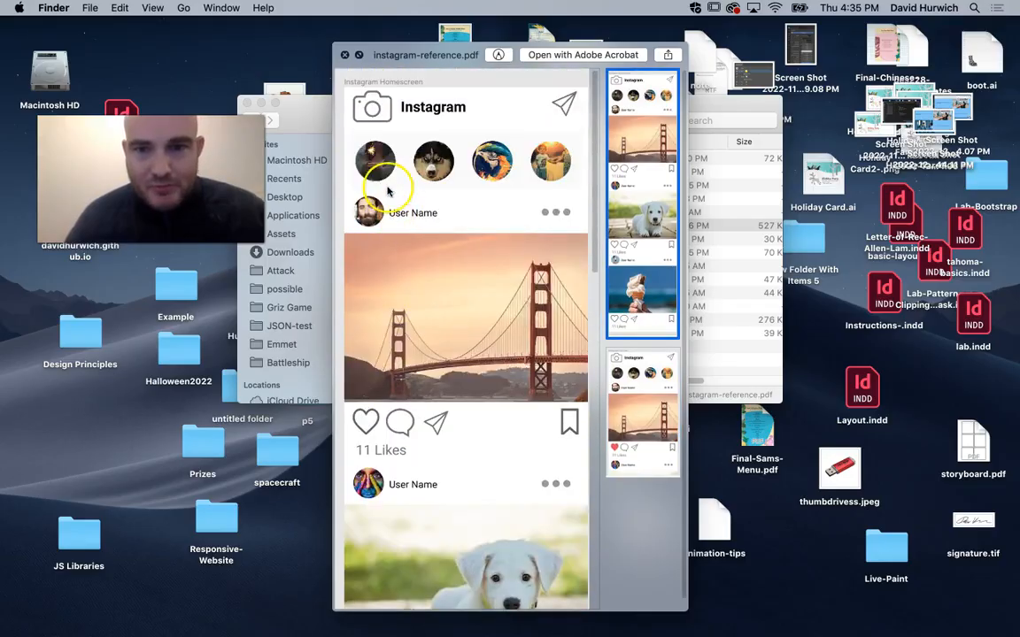
scroll(383, 195, "down", 10)
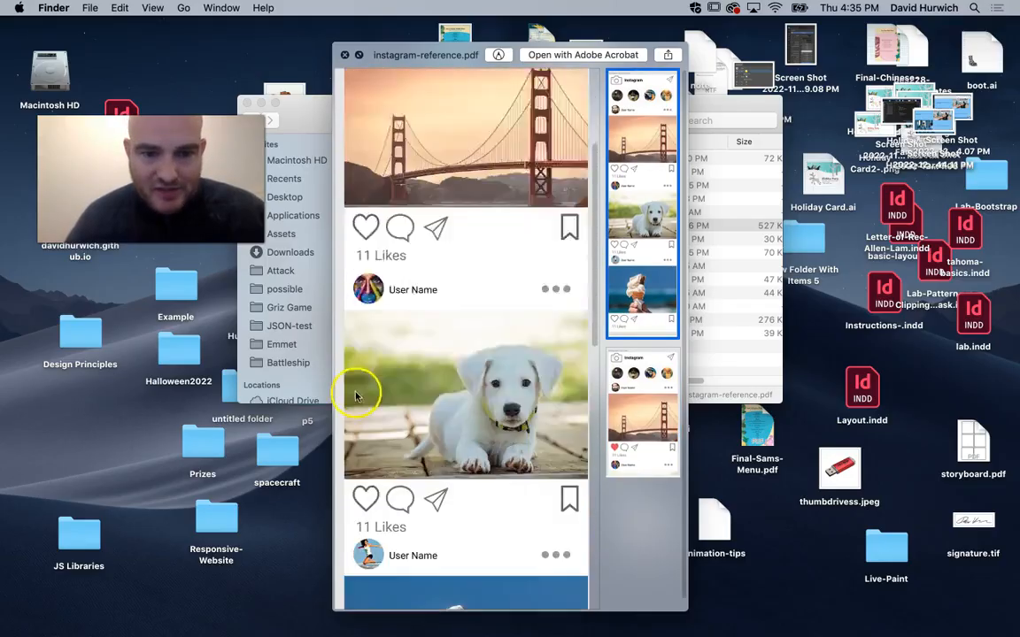
scroll(350, 390, "down", 10)
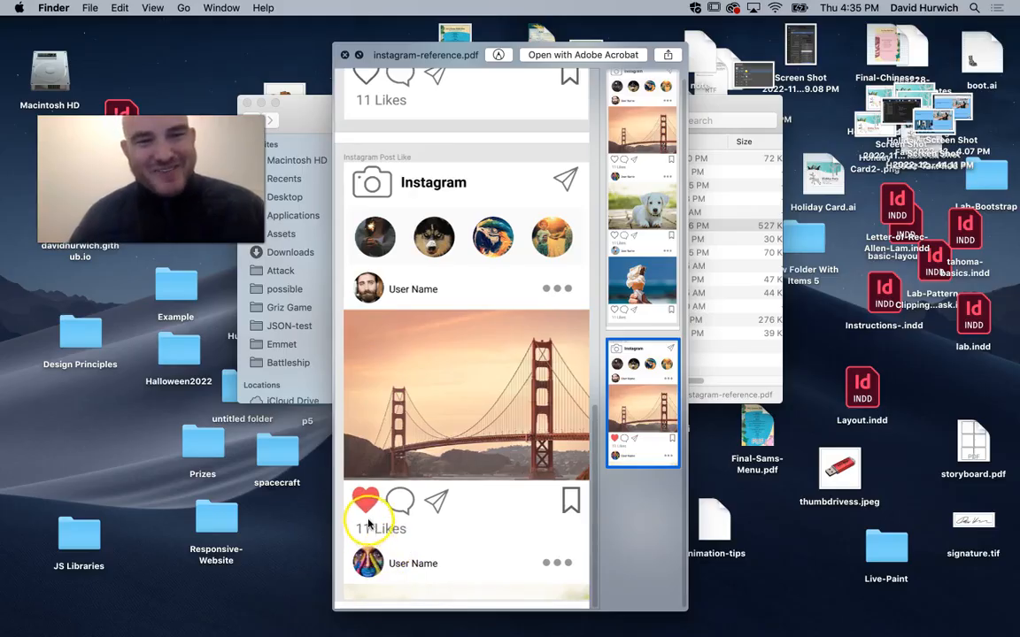
scroll(369, 522, "up", 10)
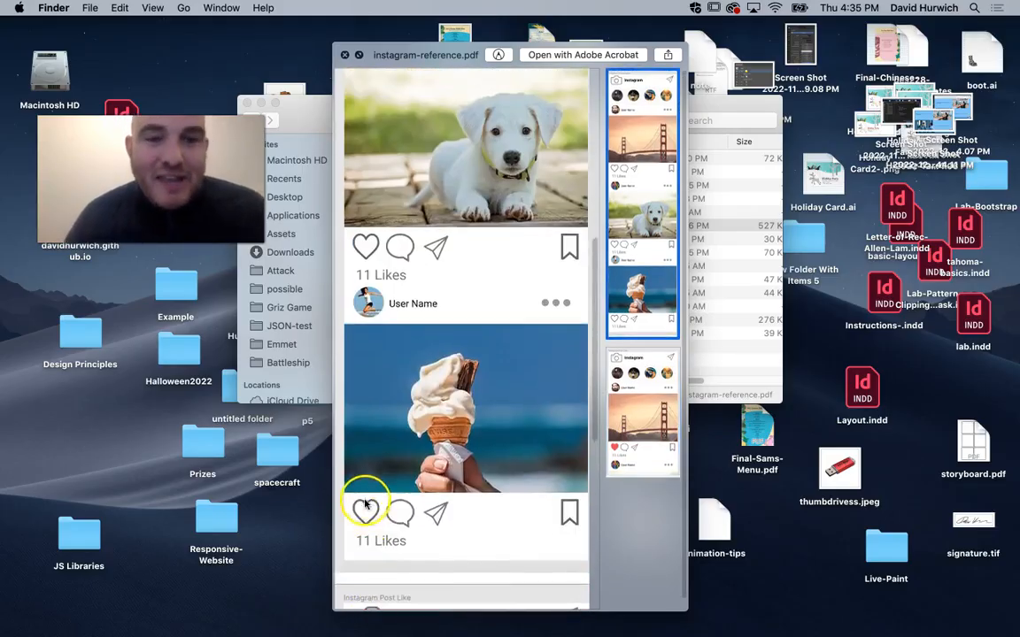
scroll(371, 416, "up", 5)
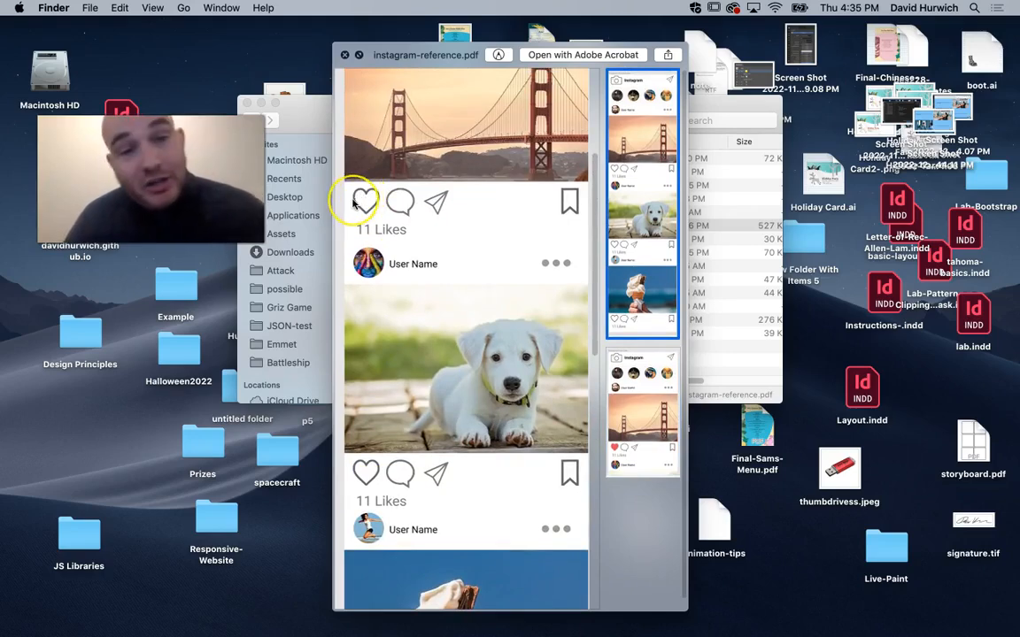
scroll(449, 337, "down", 10)
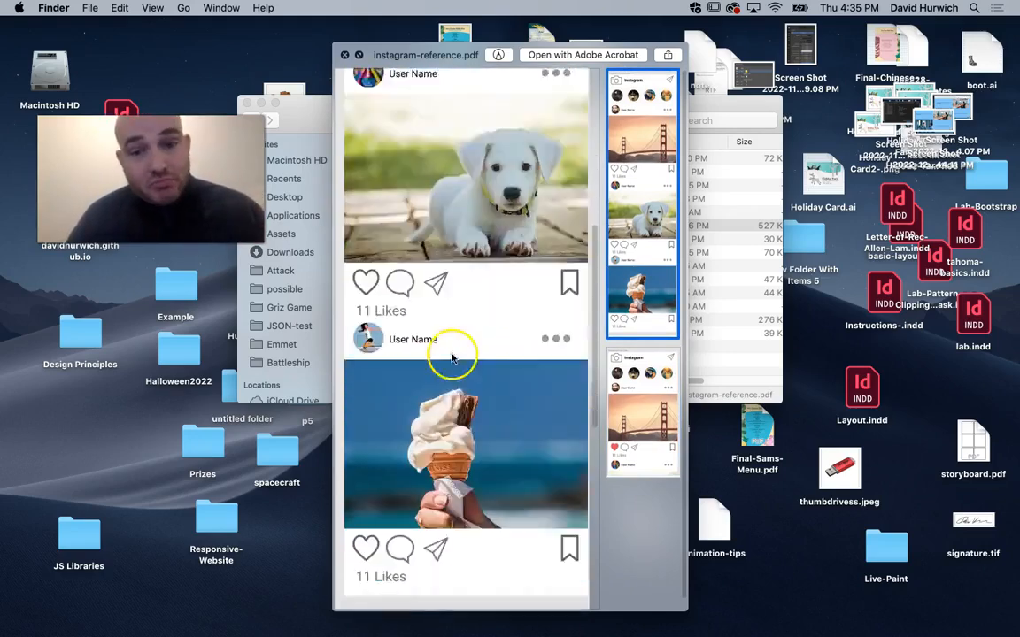
key("space")
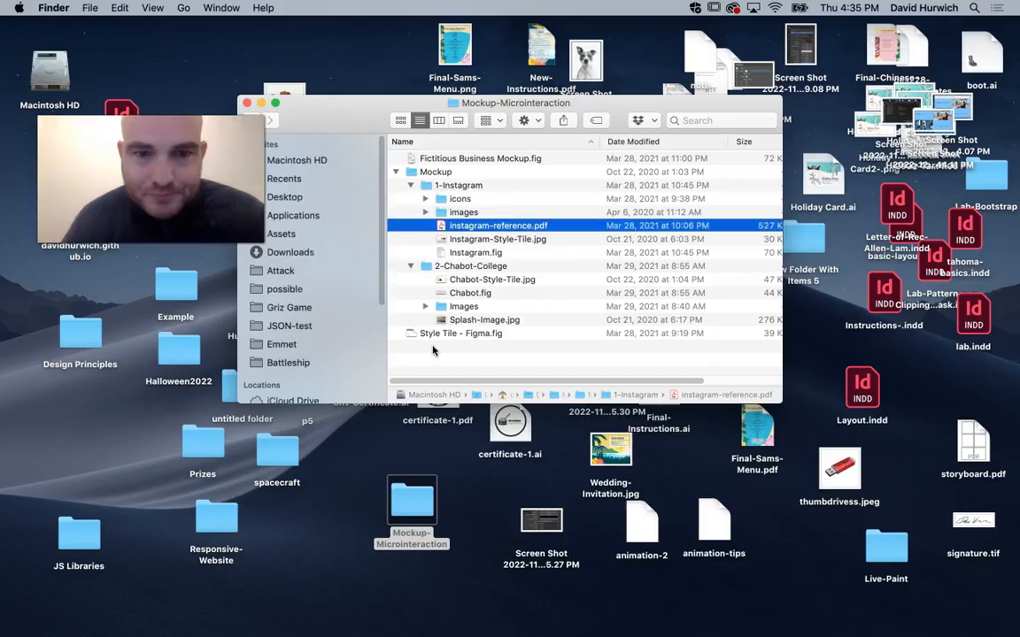
Switch to Figma in Chrome and import Instagram.fig from the 1-Instagram folder.
left_click(471, 253)
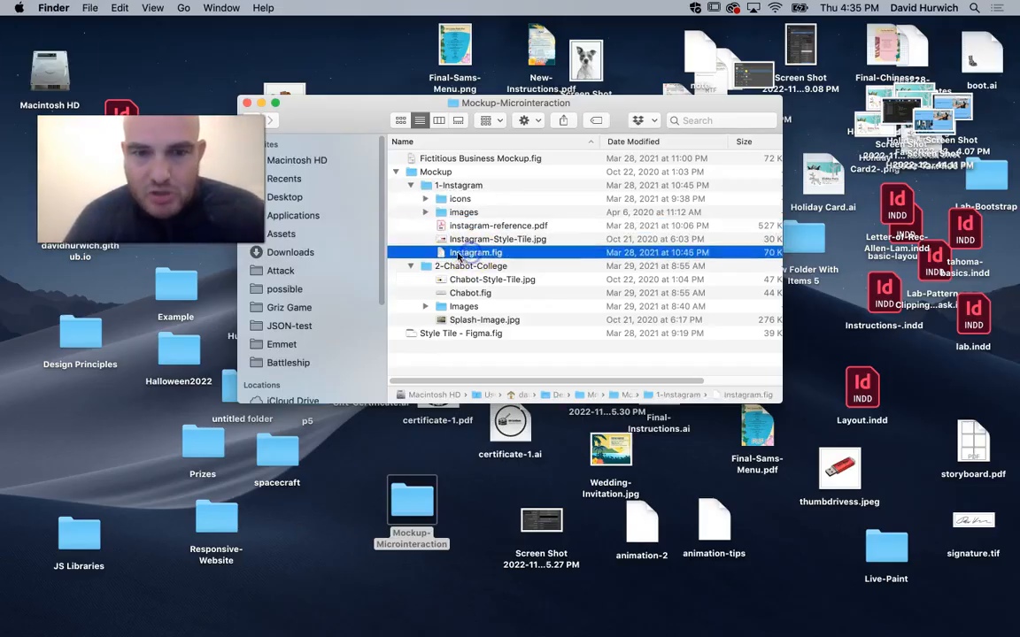
mouse_move(678, 628)
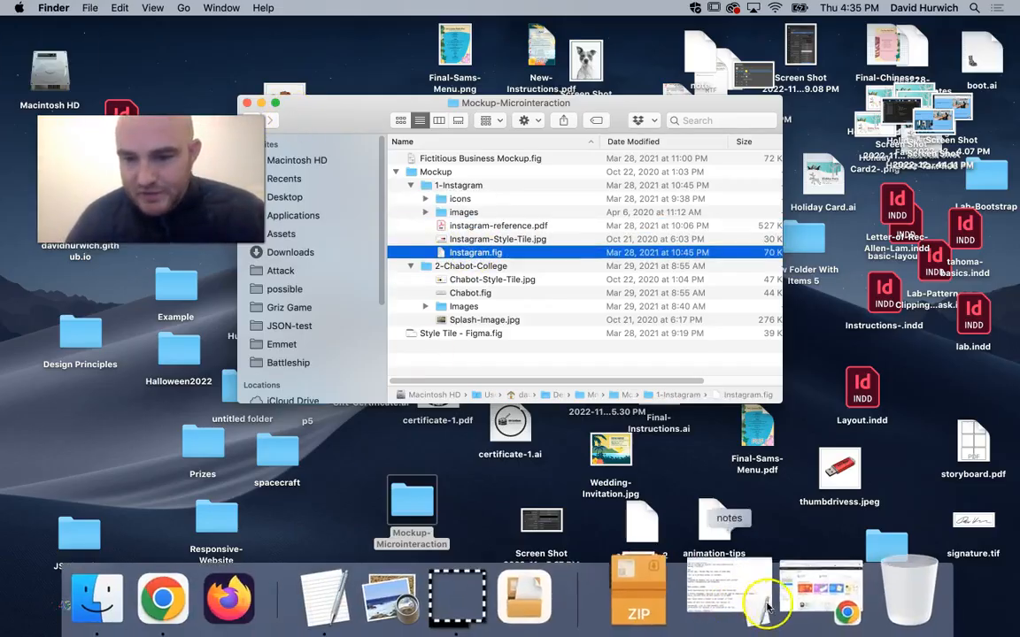
left_click(767, 607)
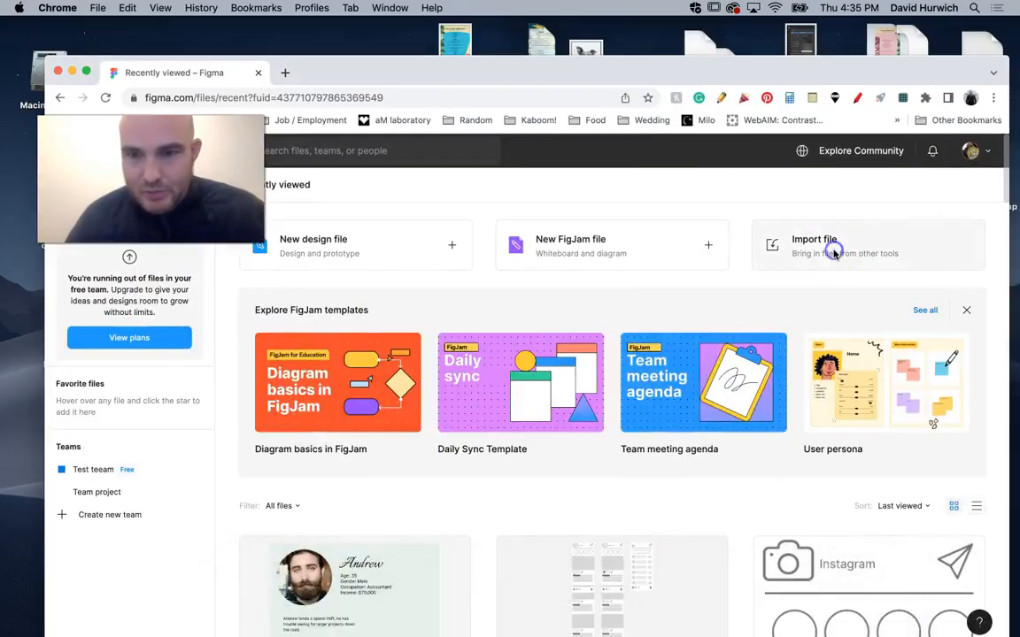
left_click(834, 253)
left_click_drag(213, 152, 214, 150)
left_click(208, 199)
double_click(325, 162)
double_click(353, 191)
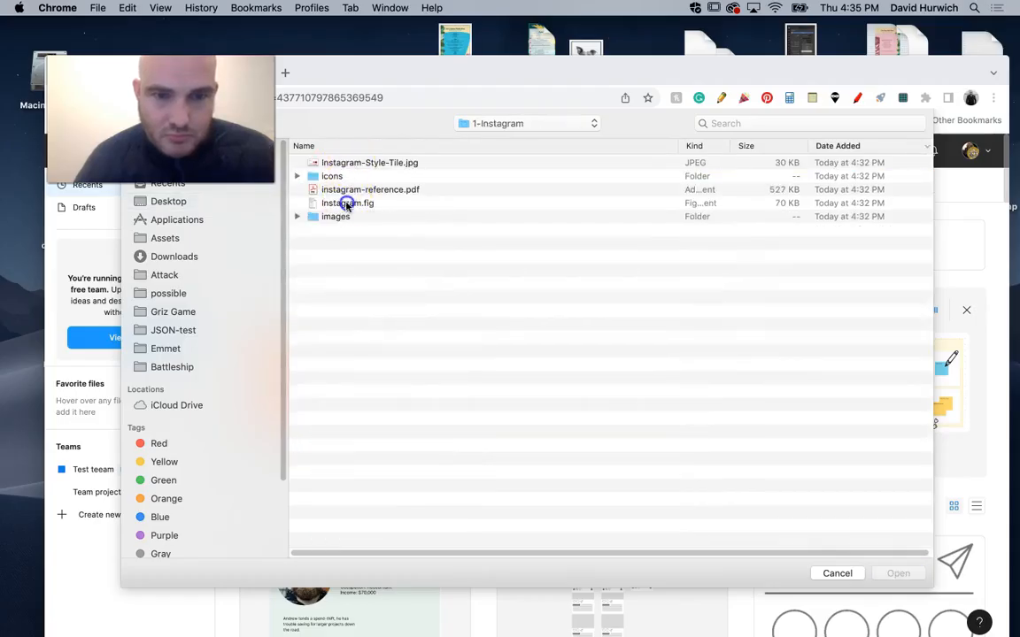
double_click(346, 202)
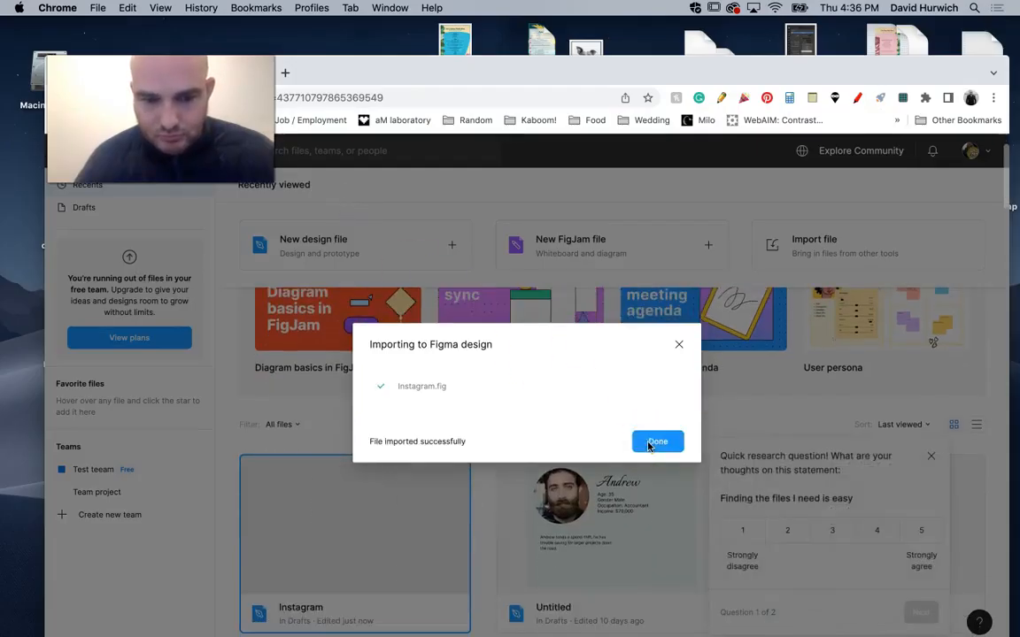
left_click(655, 442)
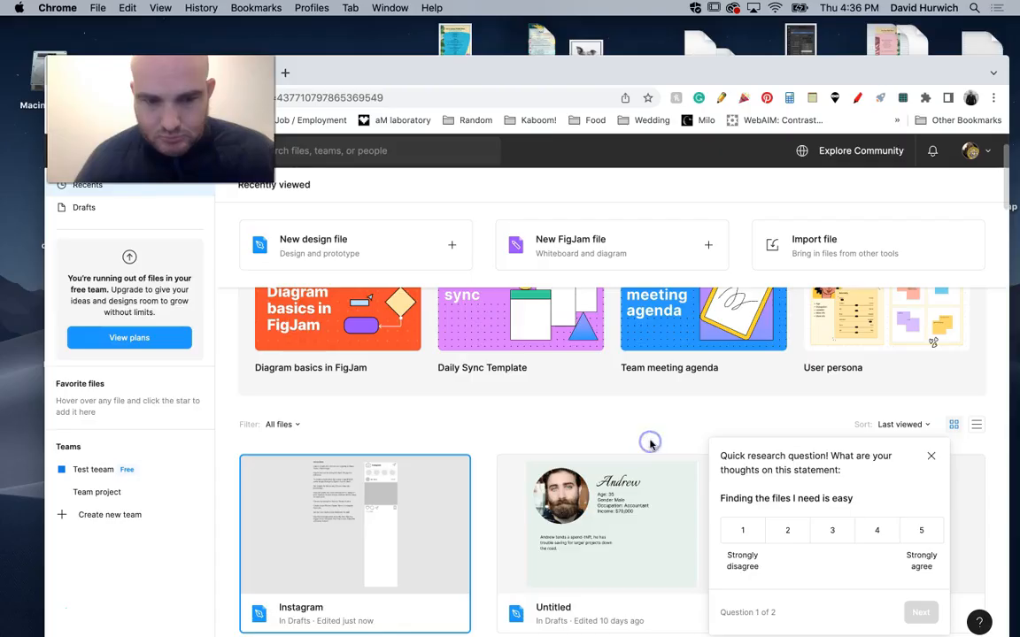
Open the imported Instagram design file and dismiss the research survey.
left_click(393, 514)
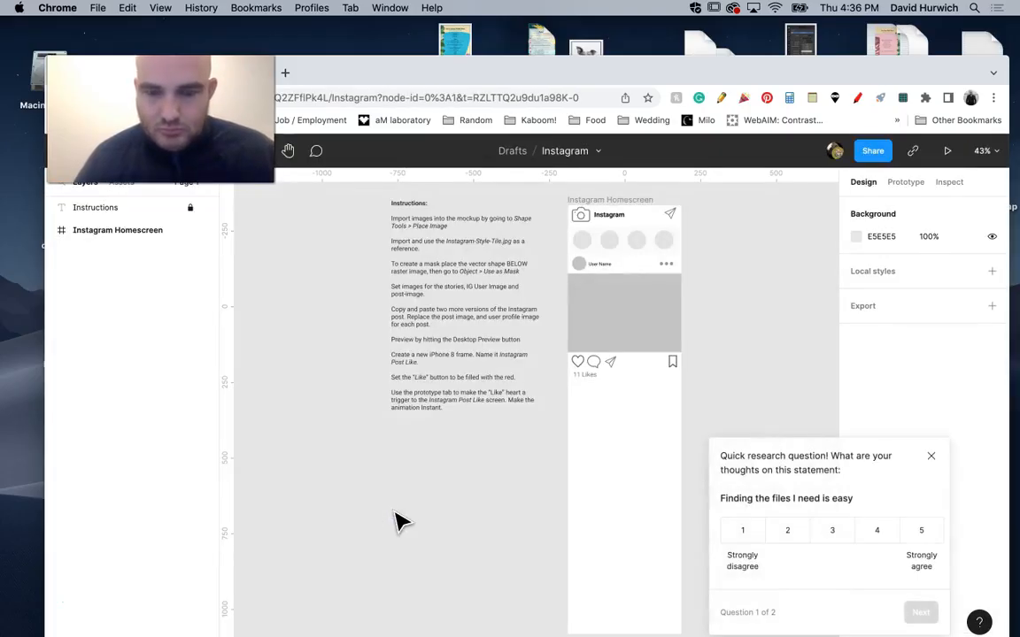
left_click(930, 456)
left_click_drag(676, 371, 550, 431)
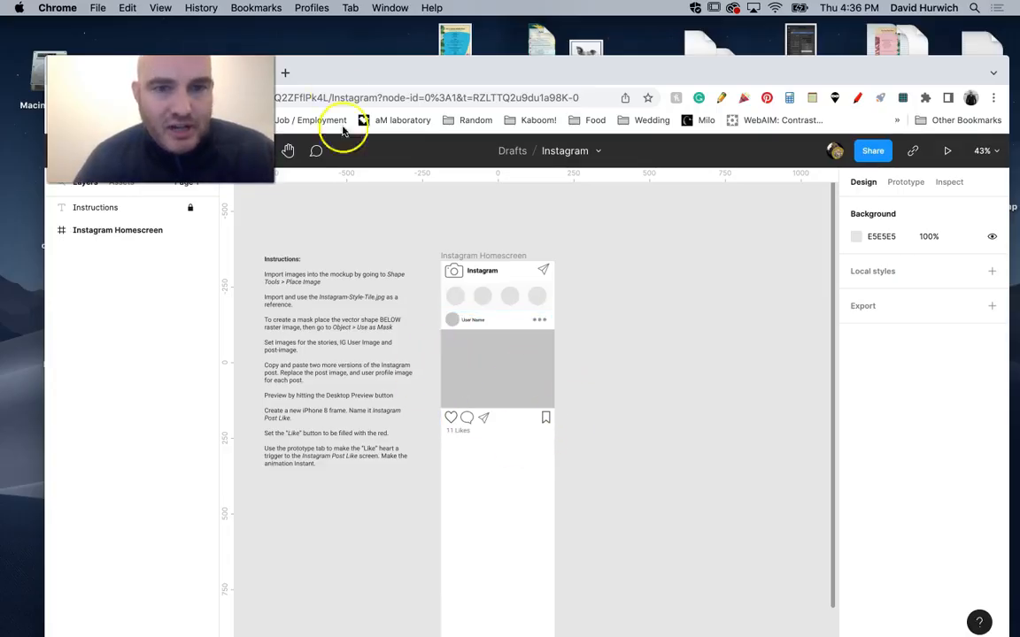
Switch to Finder, preview Instagram-Style-Tile.jpg to examine its colours, and close the preview and the folder window.
left_click_drag(350, 74, 377, 136)
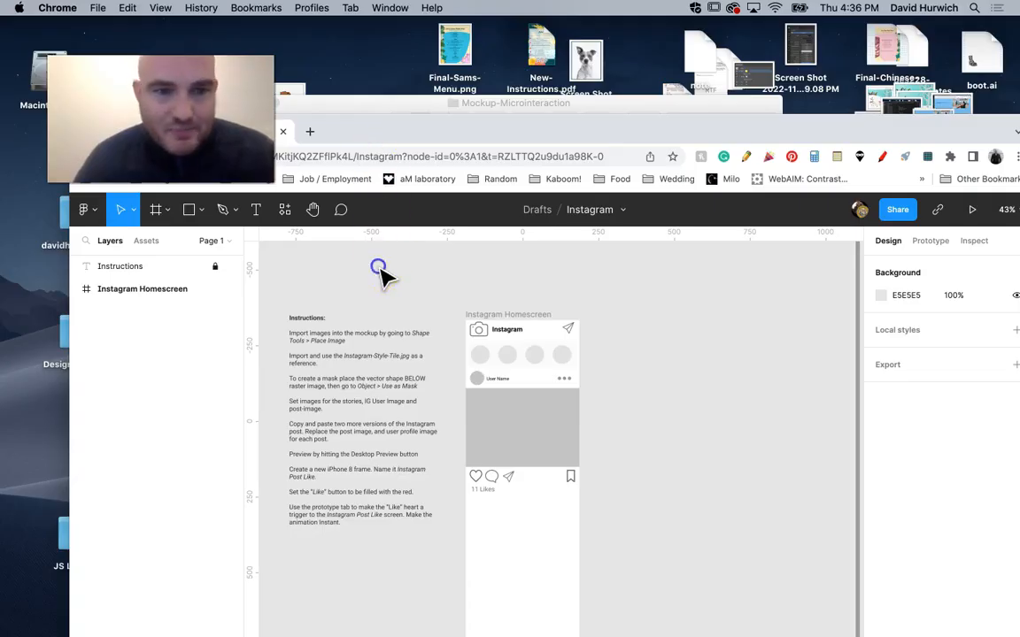
left_click(165, 213)
left_click(392, 104)
left_click(471, 238)
key("c")
left_click(471, 240)
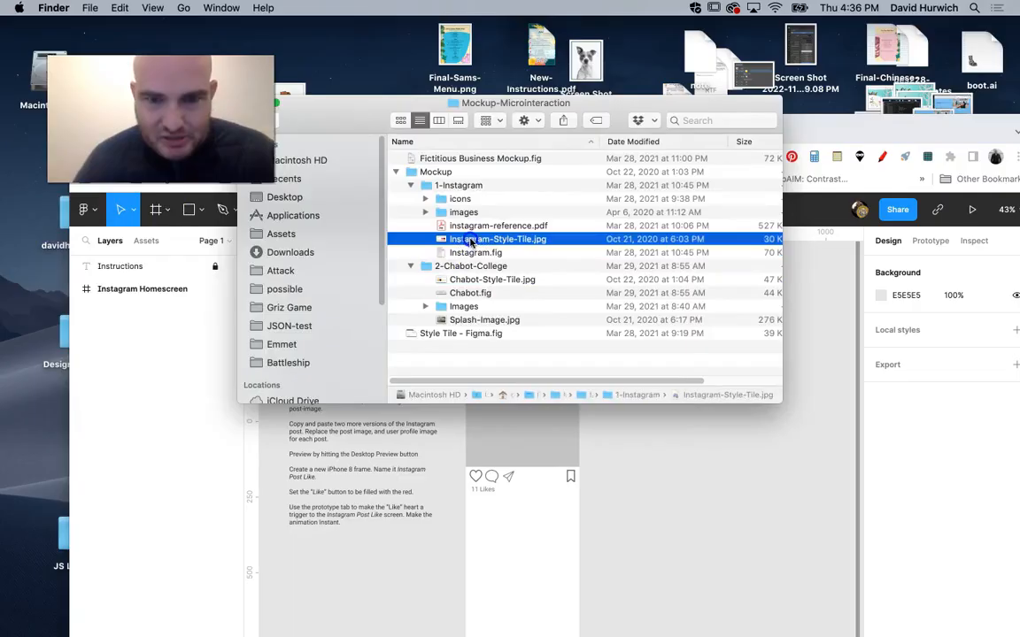
key("c")
left_click(516, 241)
left_click(515, 227)
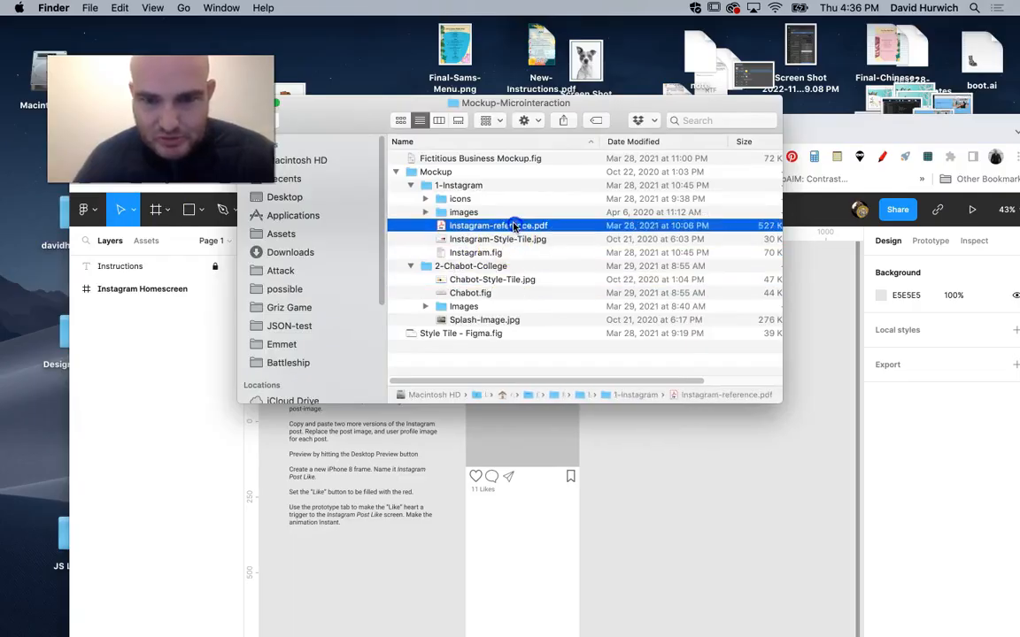
left_click(511, 240)
key("space")
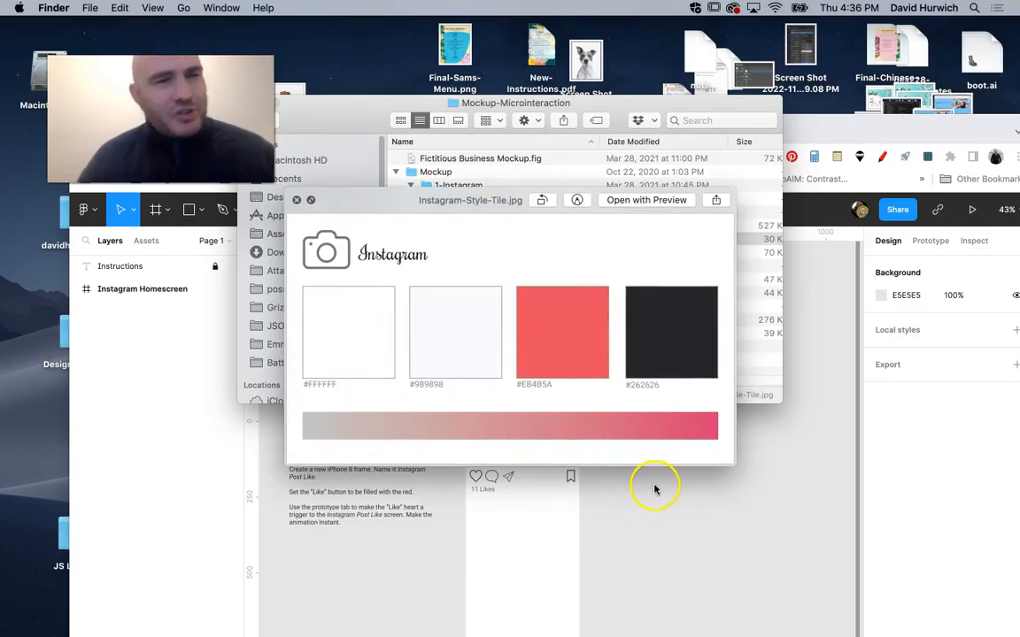
key("space")
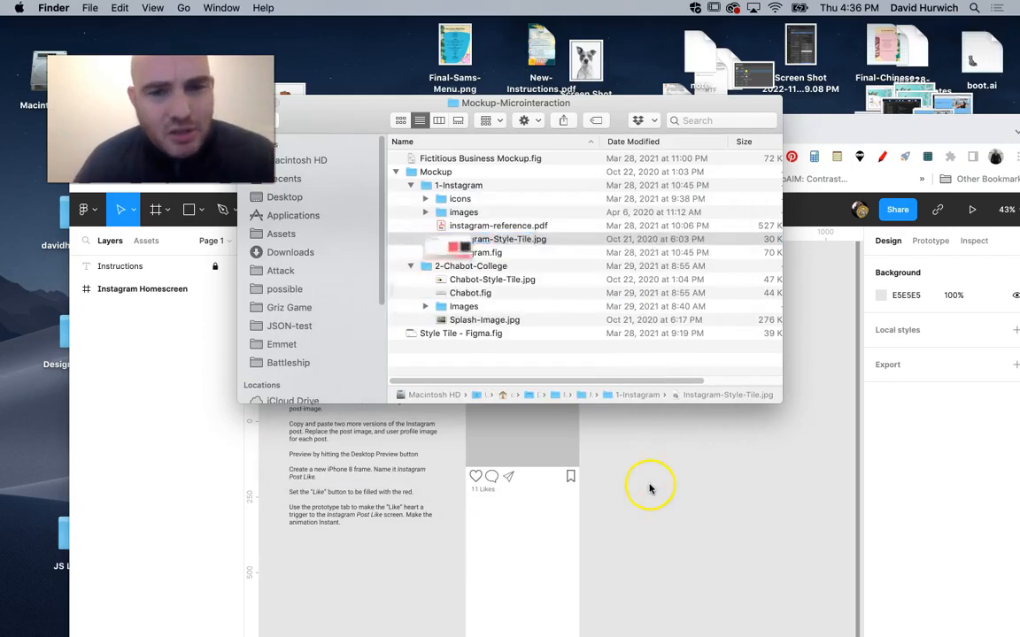
left_click_drag(349, 131, 401, 85)
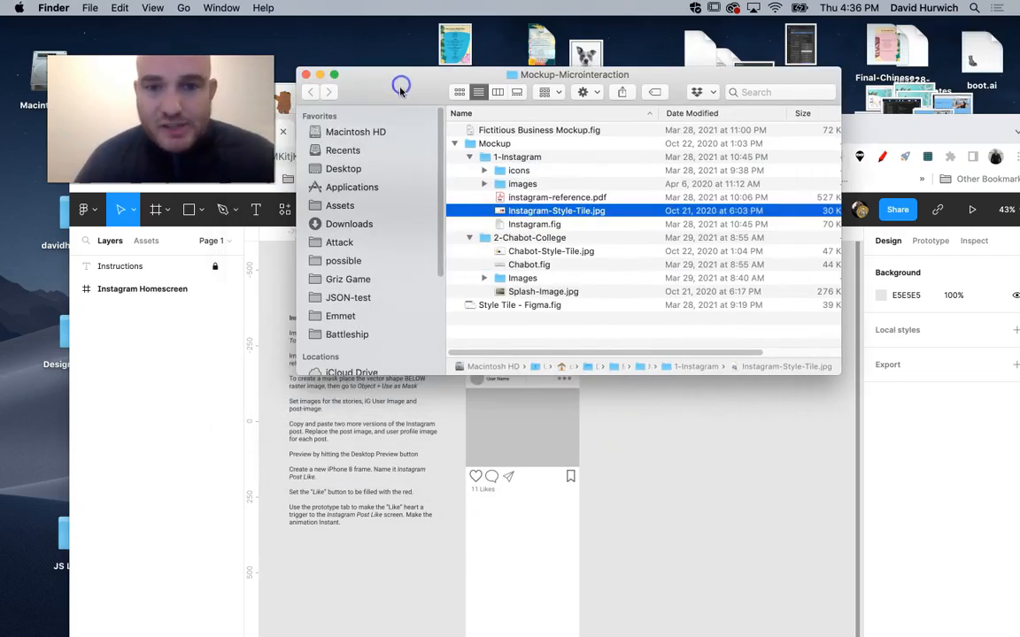
left_click(301, 73)
Place Instagram-Style-Tile.jpg on the empty canvas beside the Instagram Homescreen frame, about 388 × 218 in size.
left_click(197, 210)
left_click(202, 211)
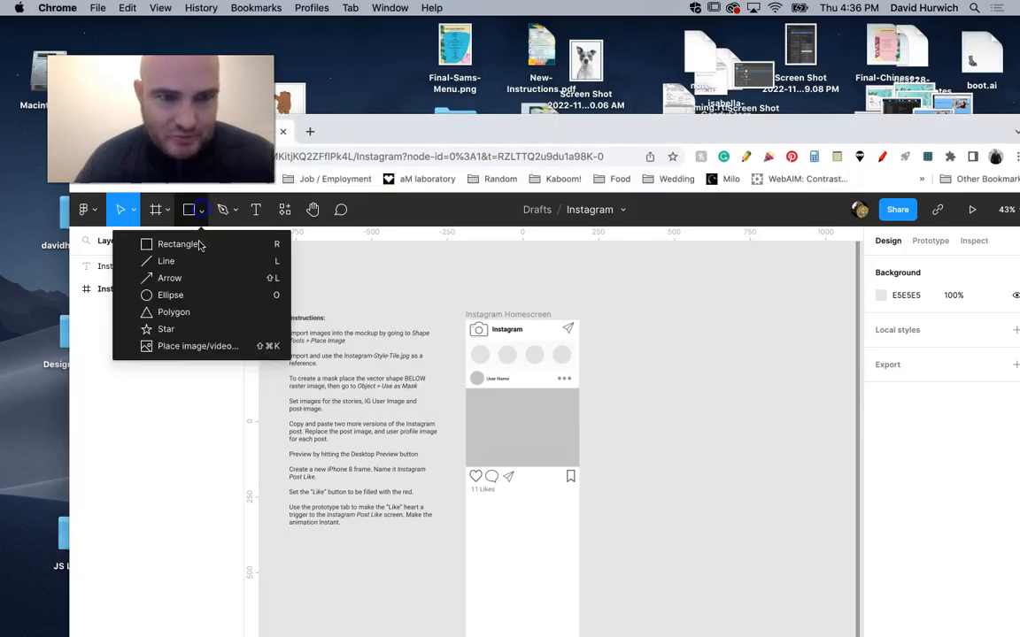
left_click(198, 345)
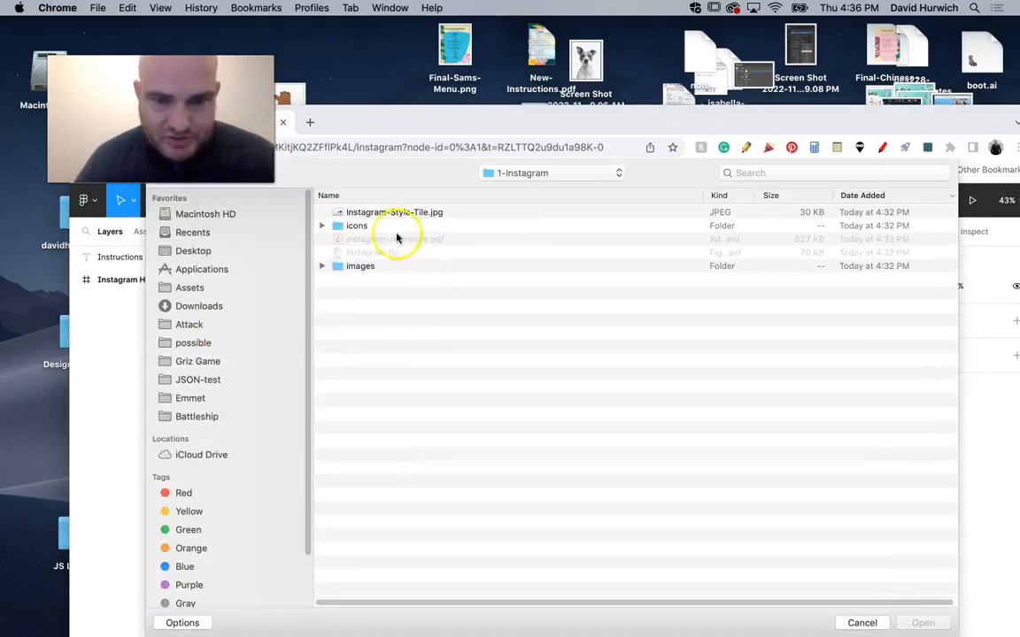
double_click(342, 212)
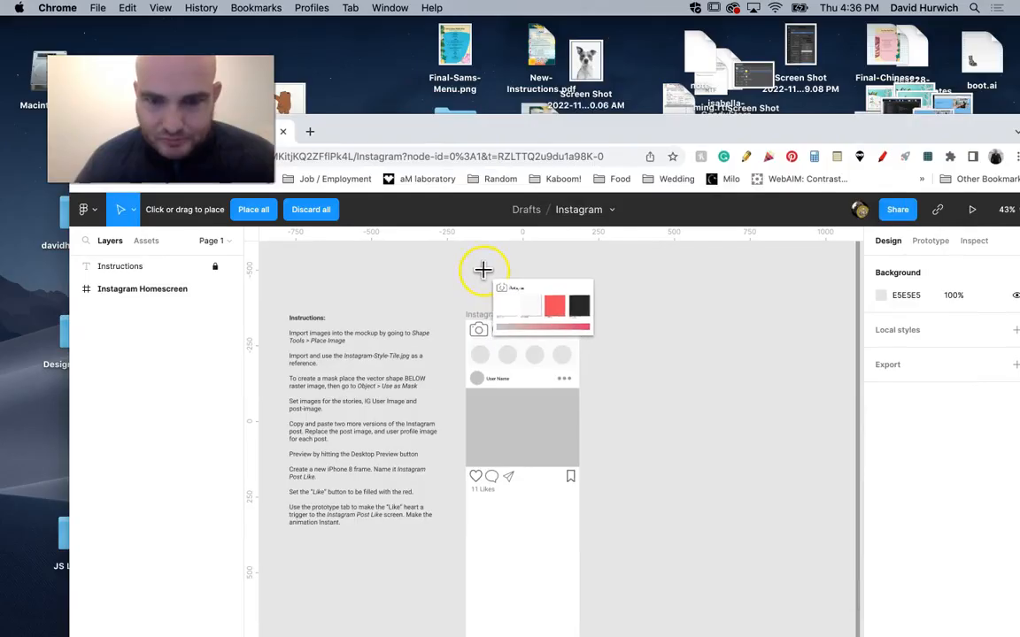
left_click_drag(474, 261, 699, 508)
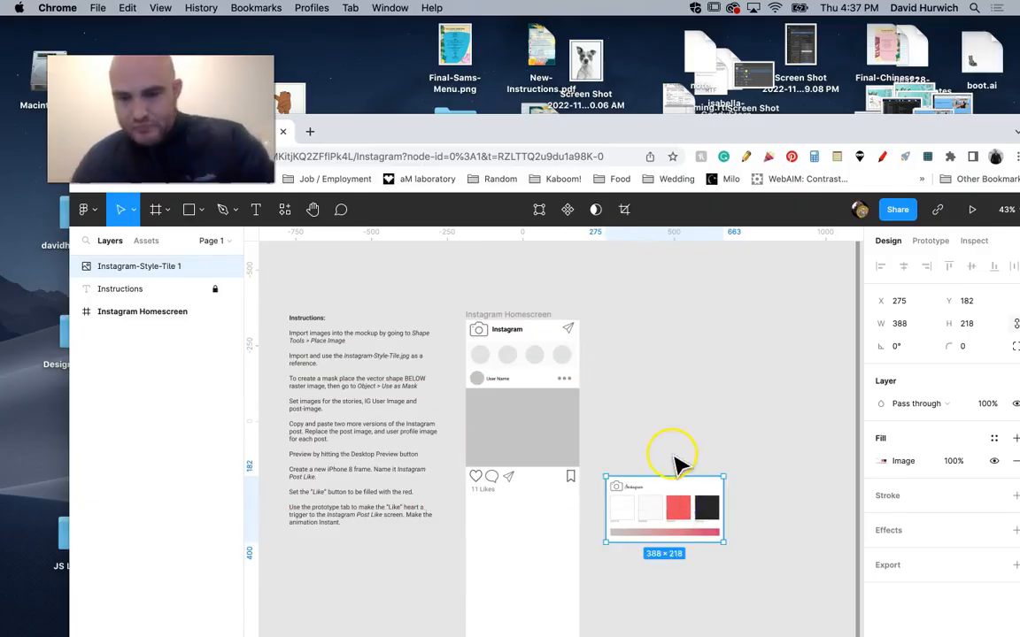
Move the style tile closer to the Instagram Homescreen frame's edge, to about X 198, Y -22.
key("super+plus")
key("super+plus")
key("super+plus")
key("super+minus")
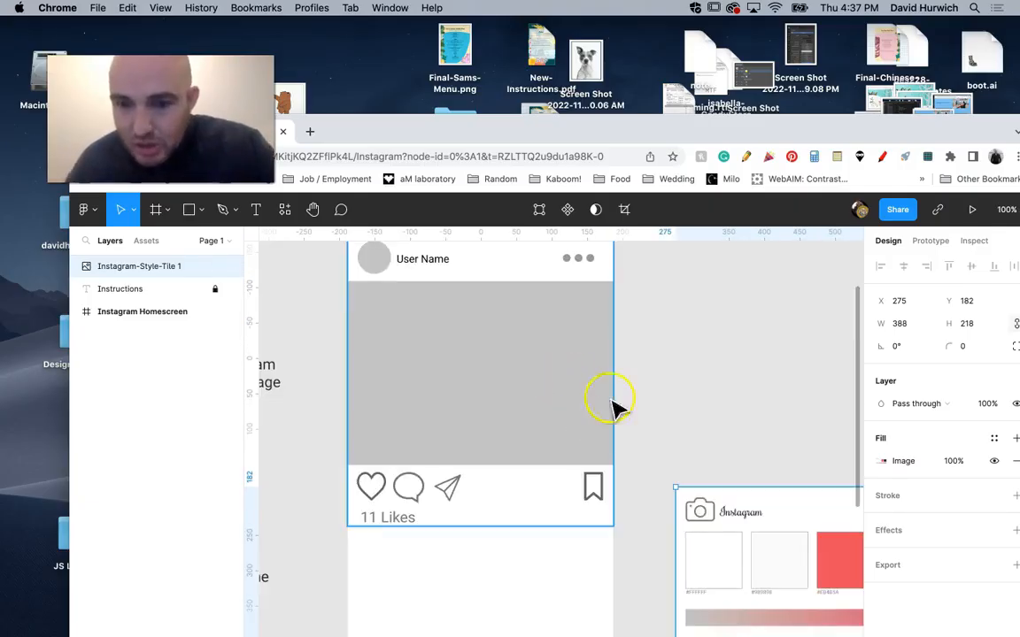
left_click_drag(733, 519, 674, 374)
key("space")
left_click_drag(634, 295, 573, 409)
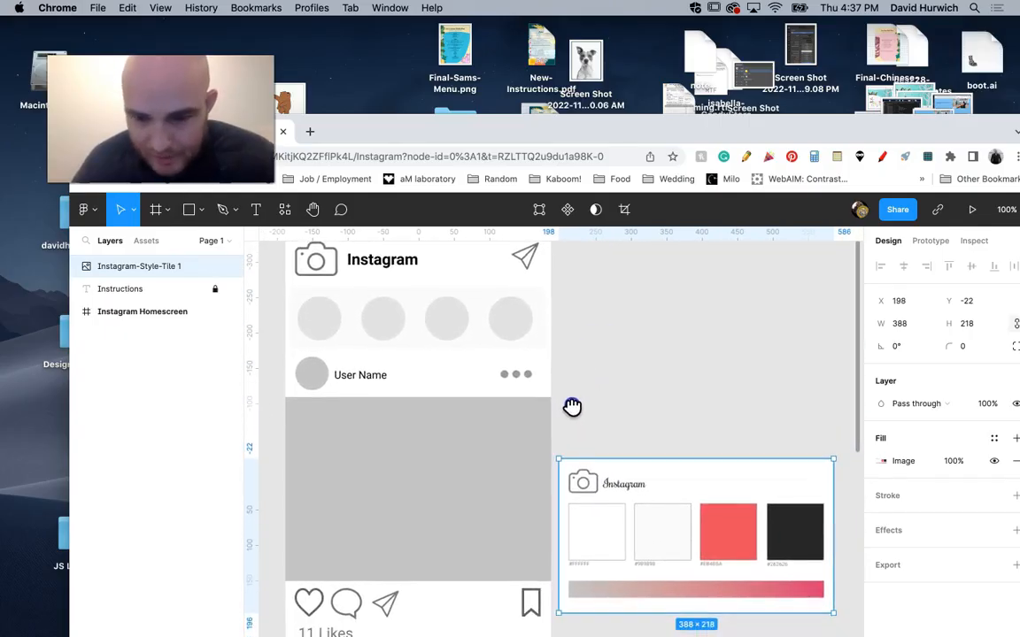
Fill the Story Background rectangle with light grey FAFAFA, sampled from the second swatch of the style tile.
left_click(488, 338)
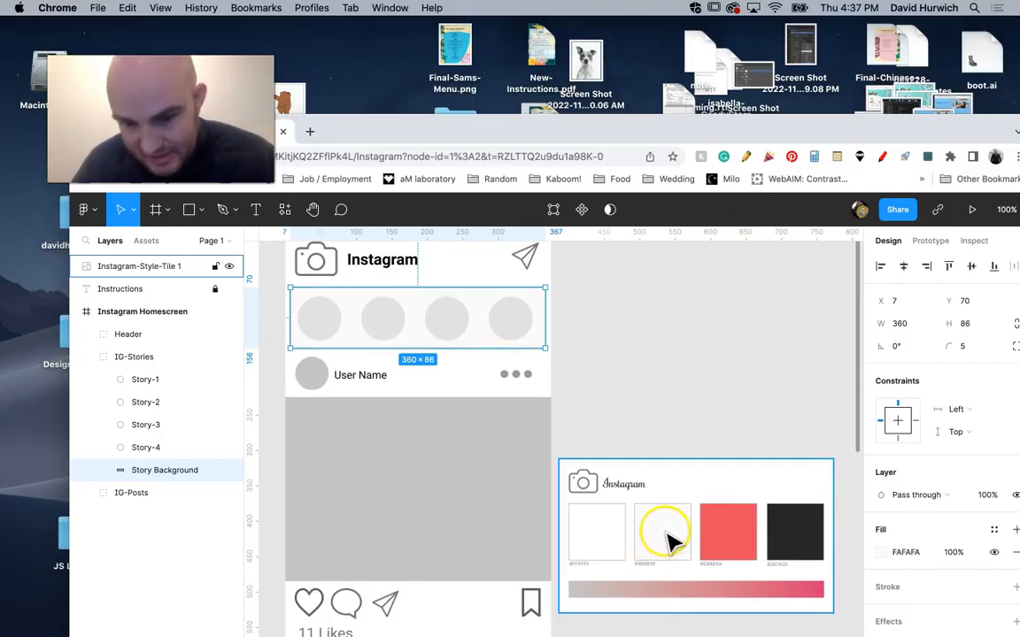
left_click(882, 552)
left_click(713, 552)
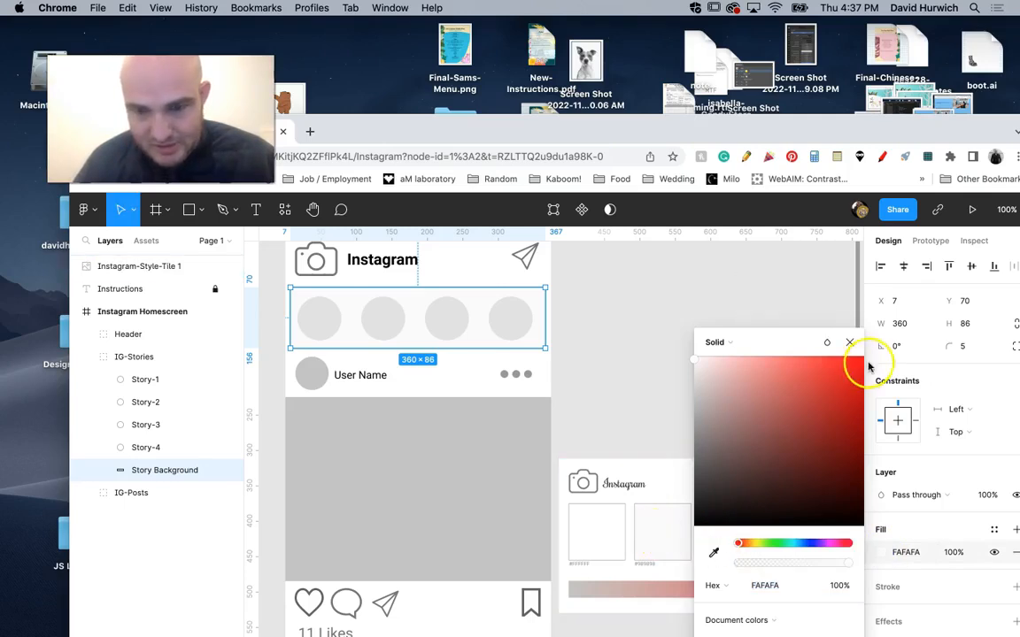
left_click(850, 343)
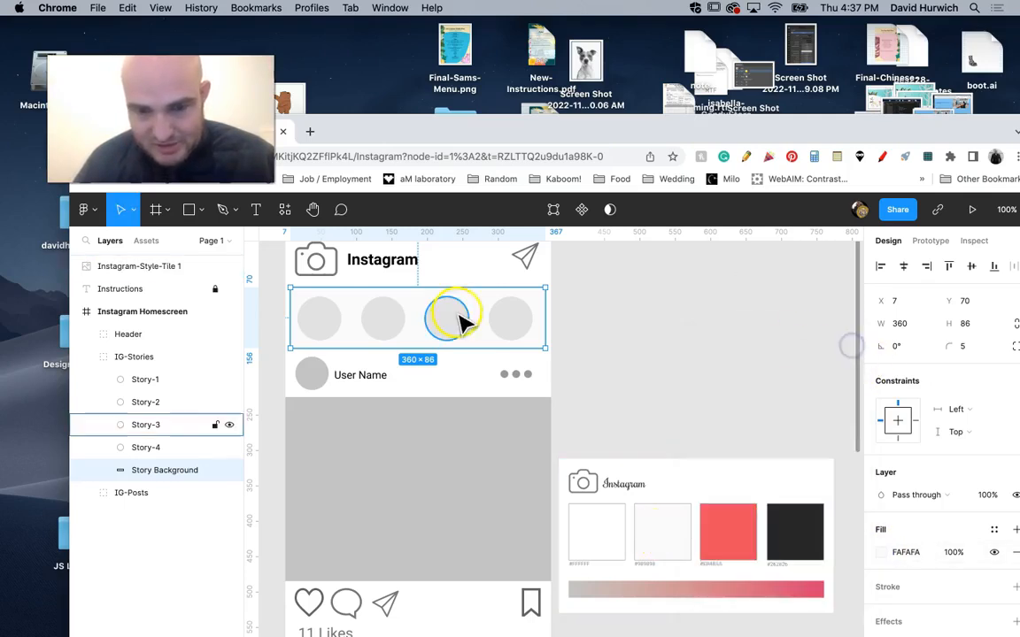
left_click(882, 552)
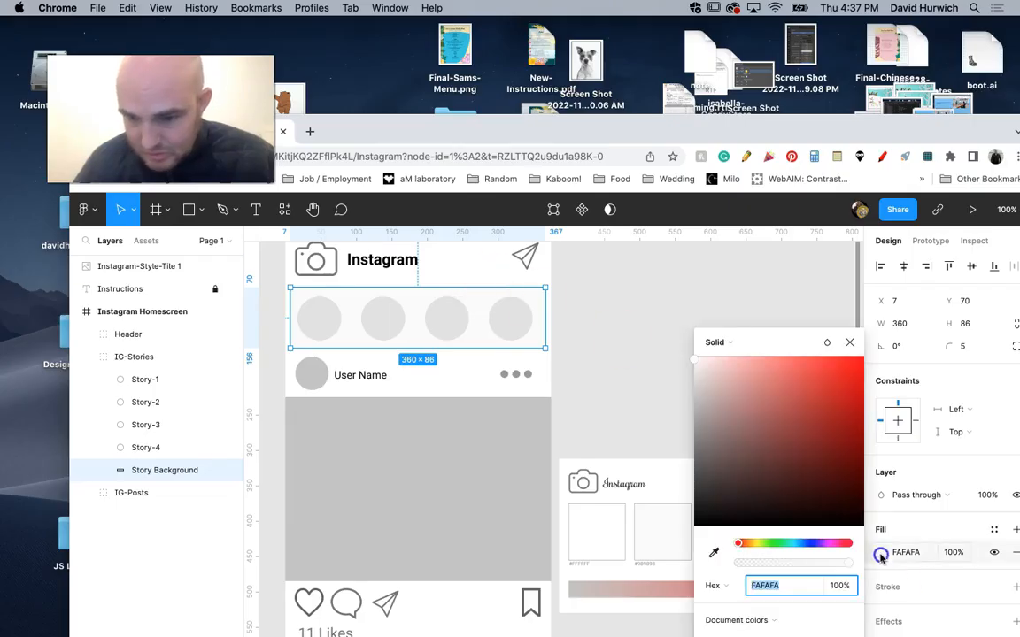
left_click(715, 555)
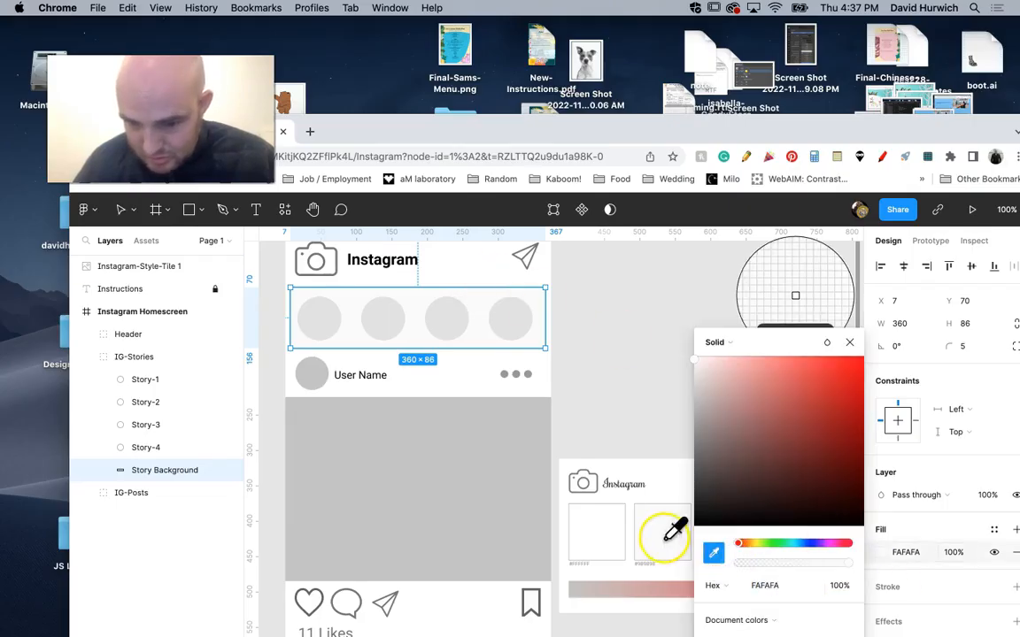
left_click(656, 534)
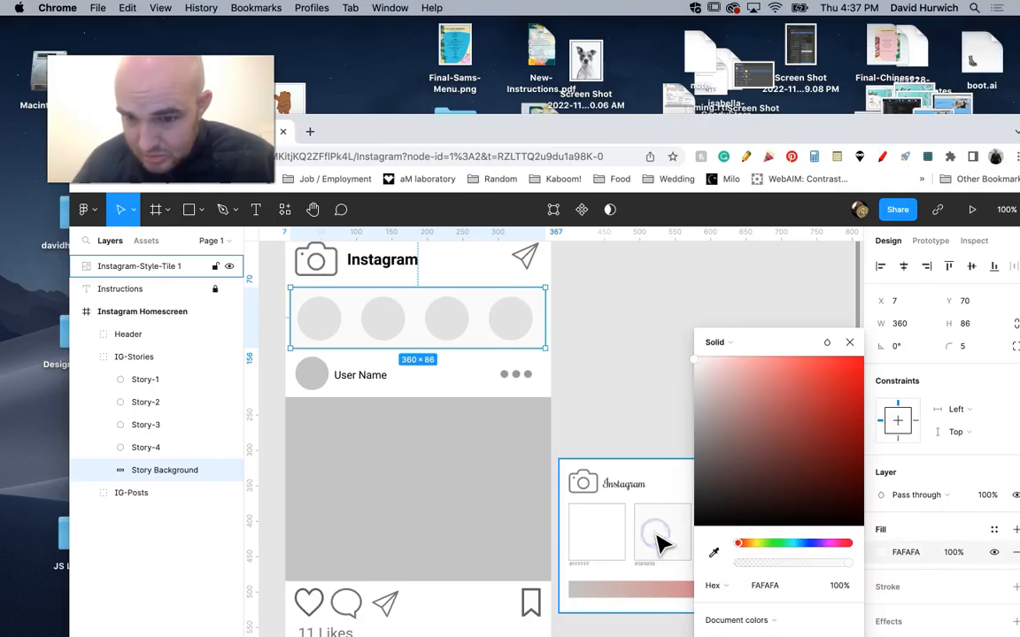
Try pink D29799 from the tile's gradient bar on the Story Background, and resample the light grey FAFAFA swatch.
left_click(714, 553)
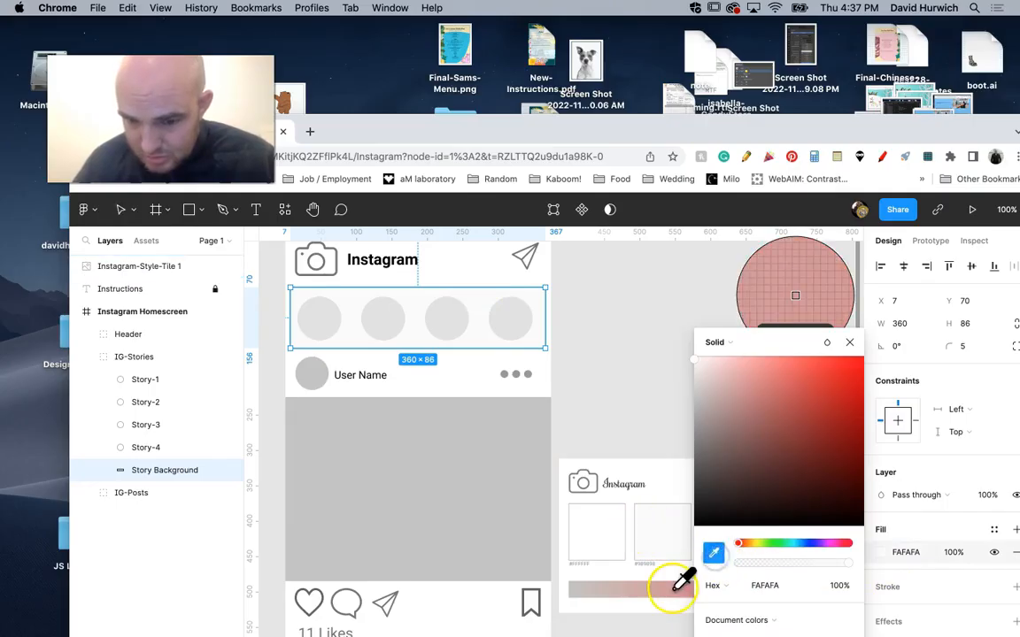
left_click(675, 590)
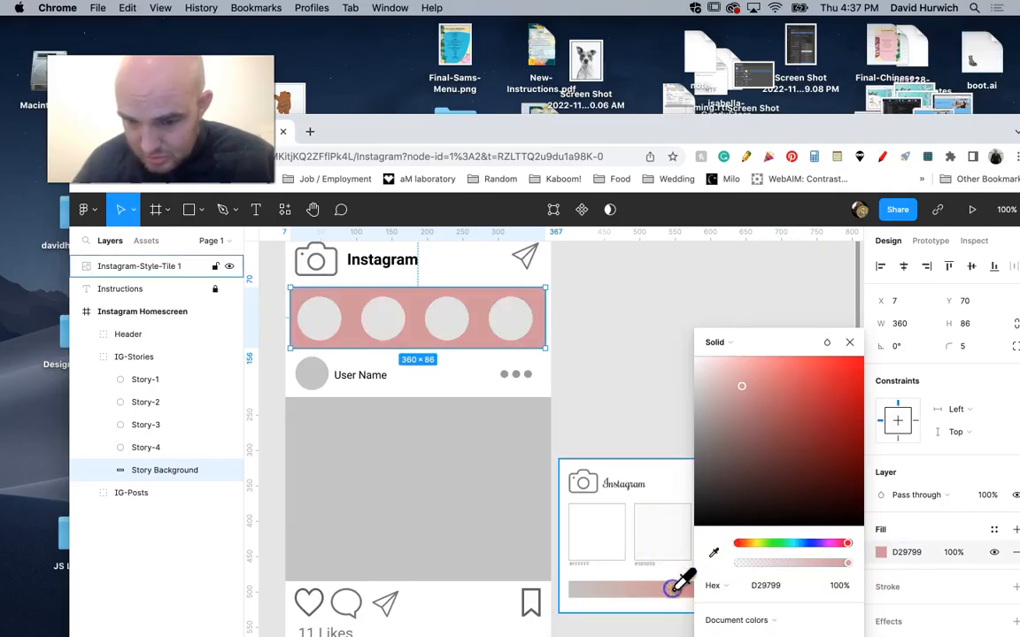
left_click(657, 529)
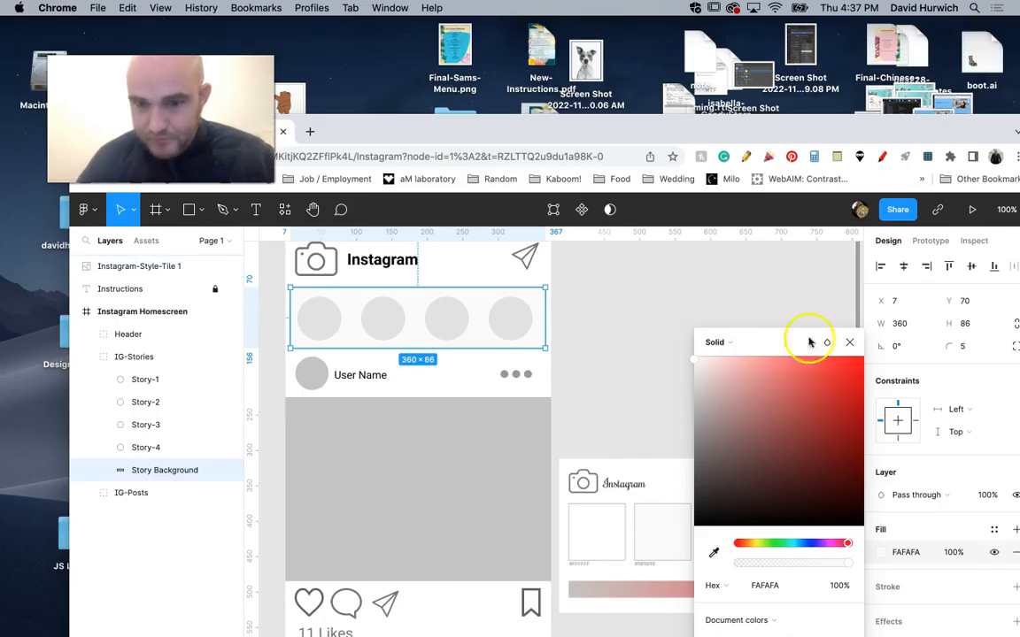
left_click(850, 343)
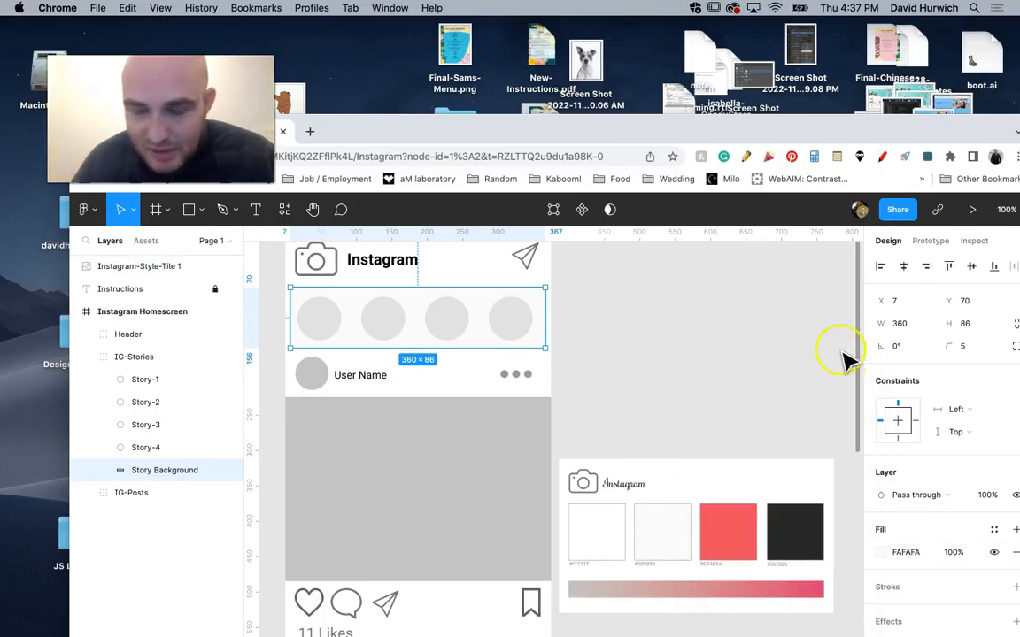
left_click(726, 435)
Try enlarging the Story-2 circle to about 72 × 72 from its centre, and undo the resize.
left_click(402, 394)
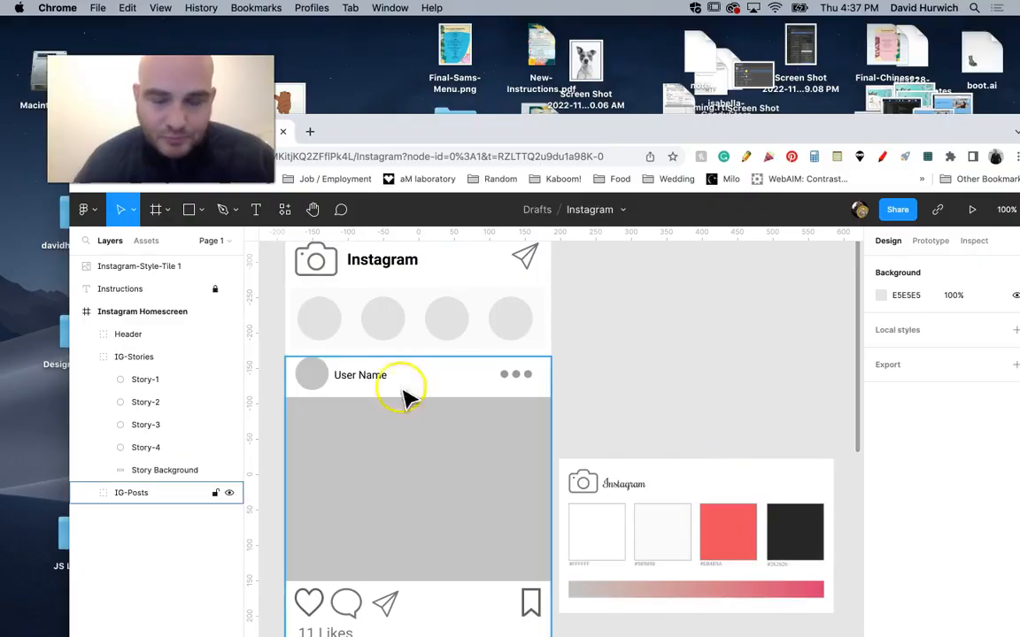
left_click(314, 372)
left_click(379, 329)
left_click(381, 330)
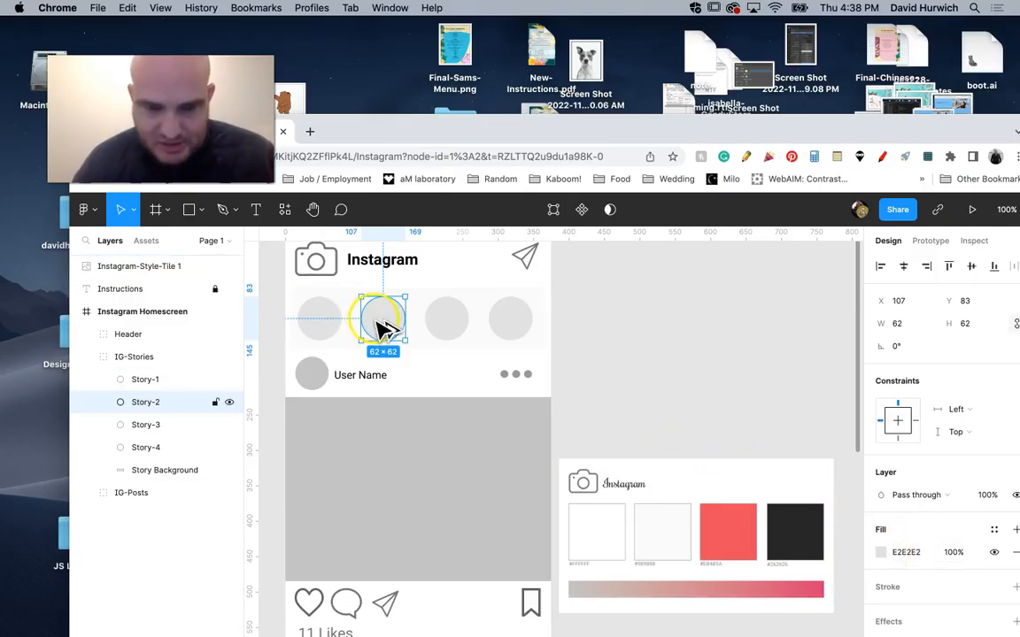
left_click_drag(407, 342, 409, 345)
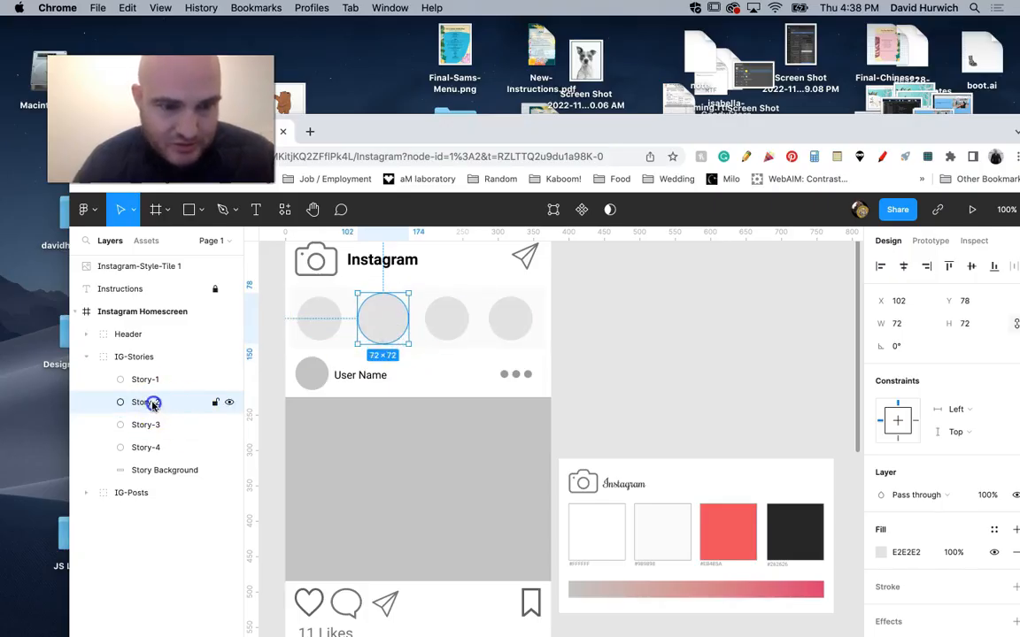
key("ctrl+z")
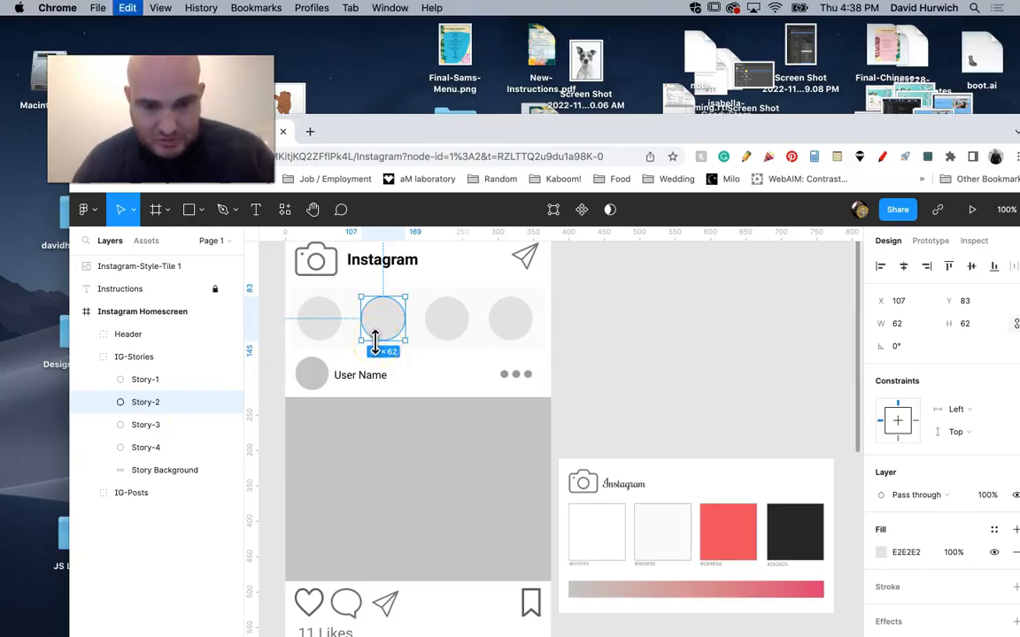
Duplicate the Story-2 circle in place and enlarge the copy to about 88 × 88, centred on the original.
key("super+v")
left_click_drag(400, 341, 412, 349)
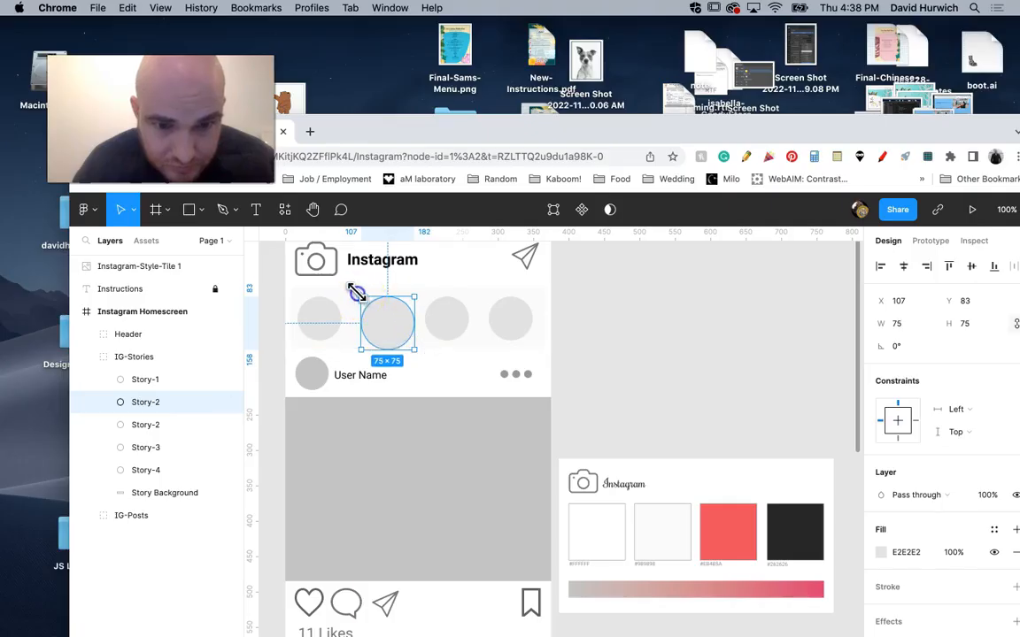
left_click_drag(355, 293, 351, 287)
Move the enlarged circle's layer beneath the original Story-2 and rename it "story".
left_click_drag(192, 400, 162, 434)
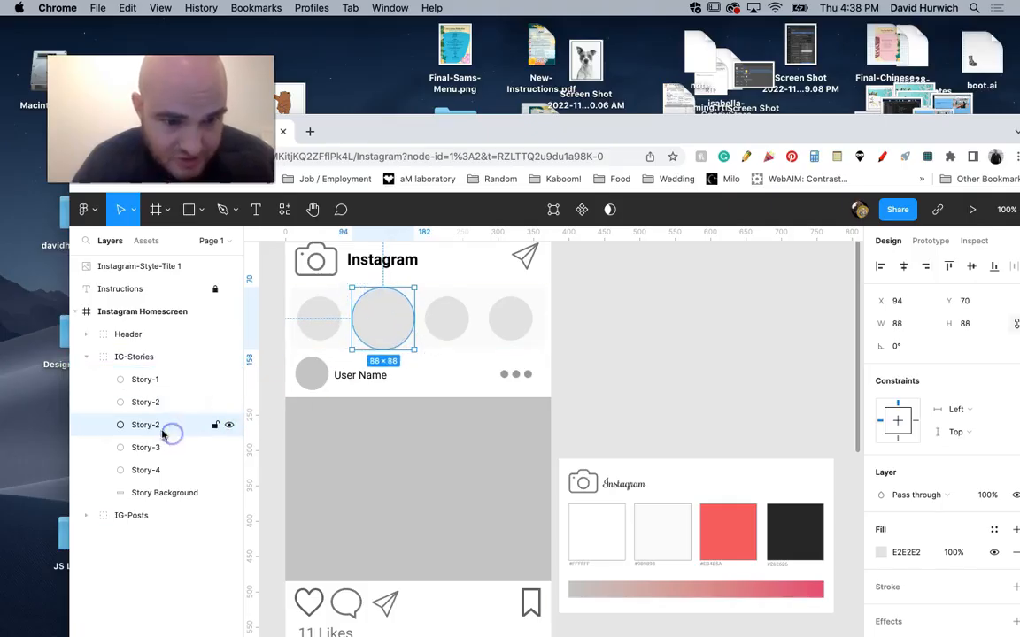
double_click(150, 425)
type("story")
key("Return")
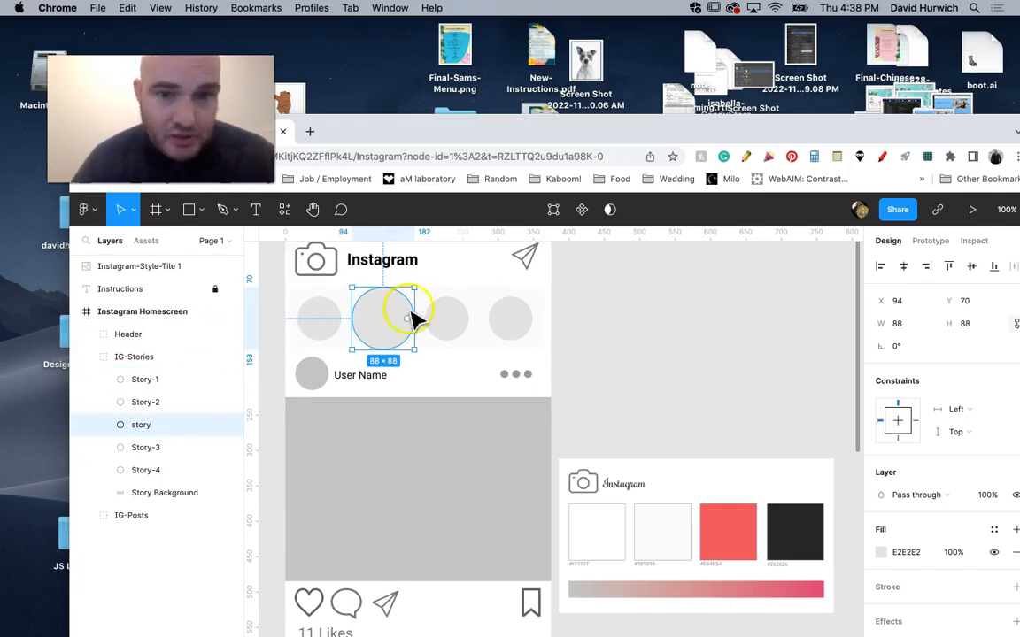
Change the story circle's fill from solid to an Angular gradient.
left_click(881, 552)
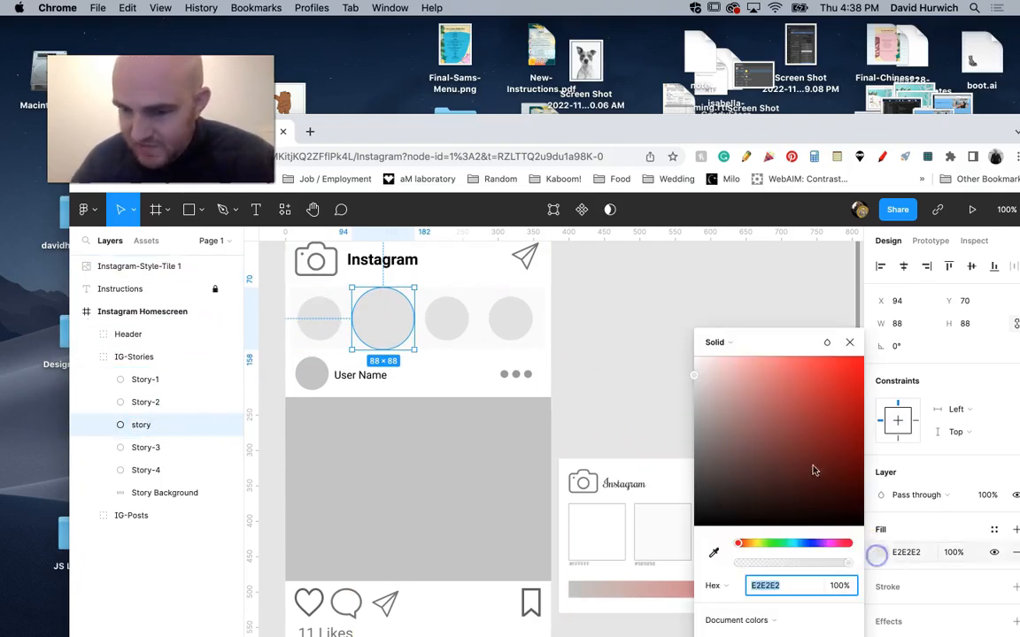
left_click(734, 345)
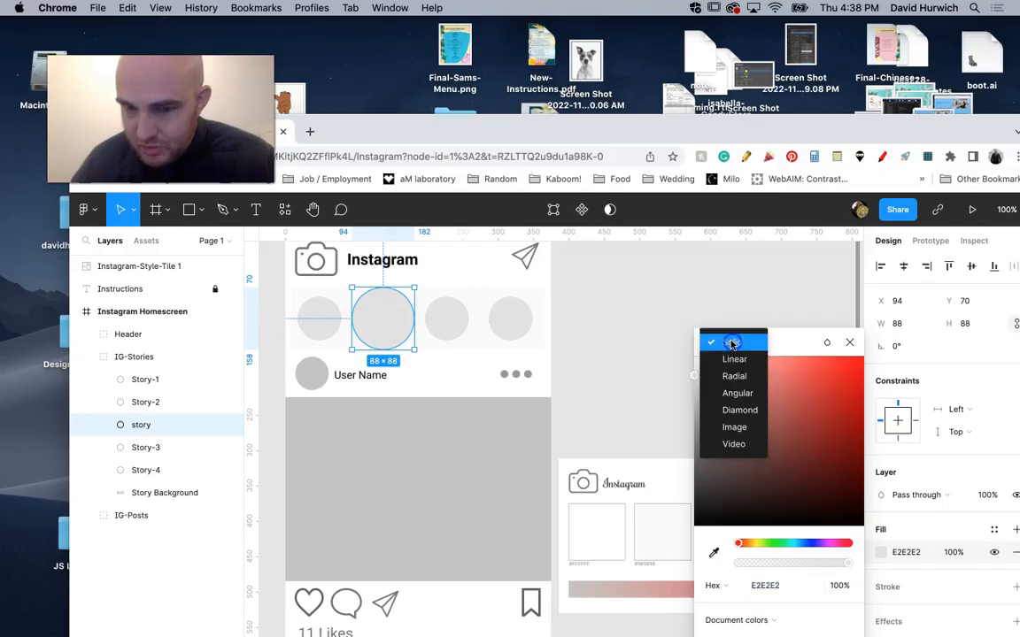
left_click(748, 400)
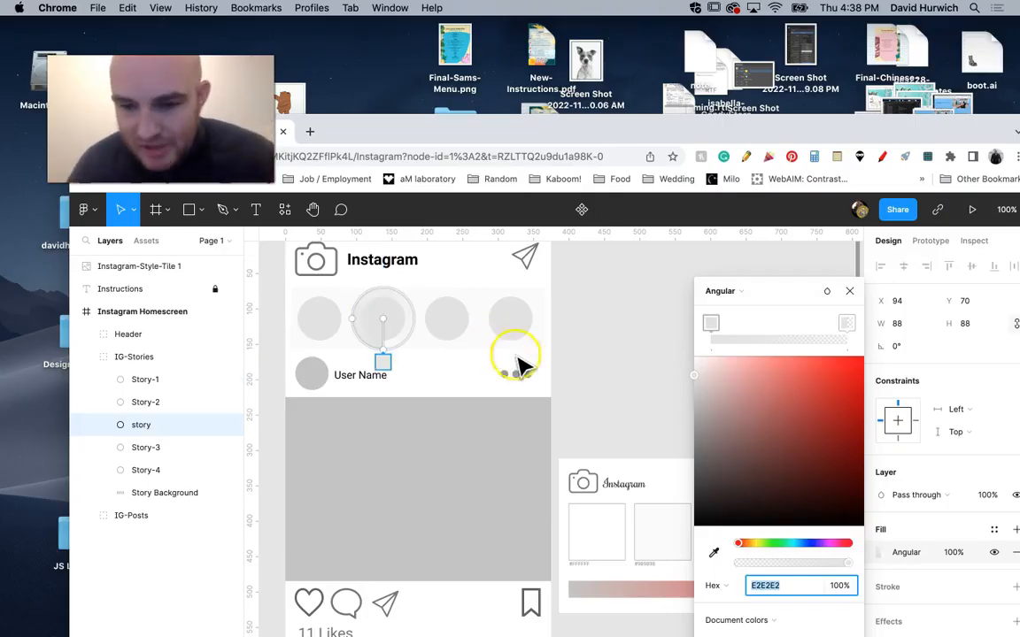
left_click(632, 364)
Set the angular gradient's first stop to grey C3C3C3, sampled from the grey end of the style tile's gradient bar.
scroll(660, 442, "down", 5)
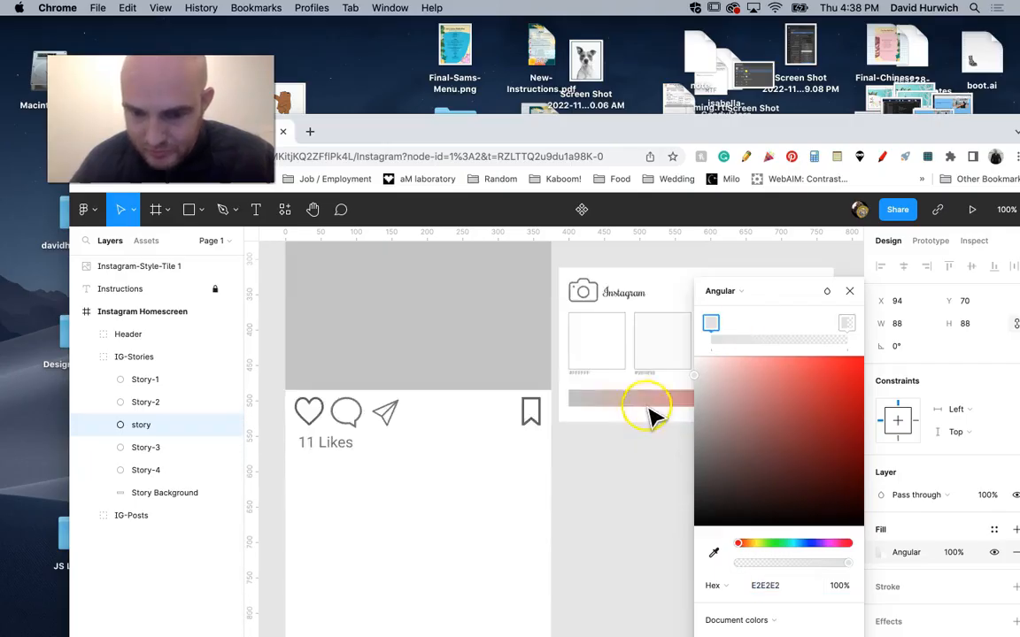
scroll(651, 414, "up", 7)
scroll(651, 412, "down", 1)
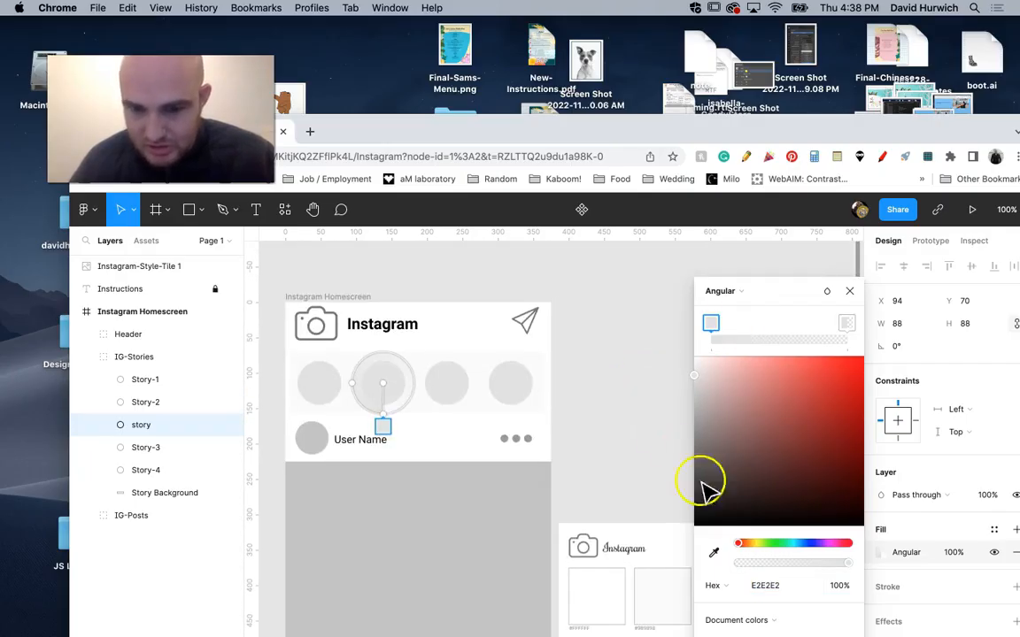
left_click(713, 552)
scroll(654, 496, "down", 4)
scroll(650, 500, "down", 3)
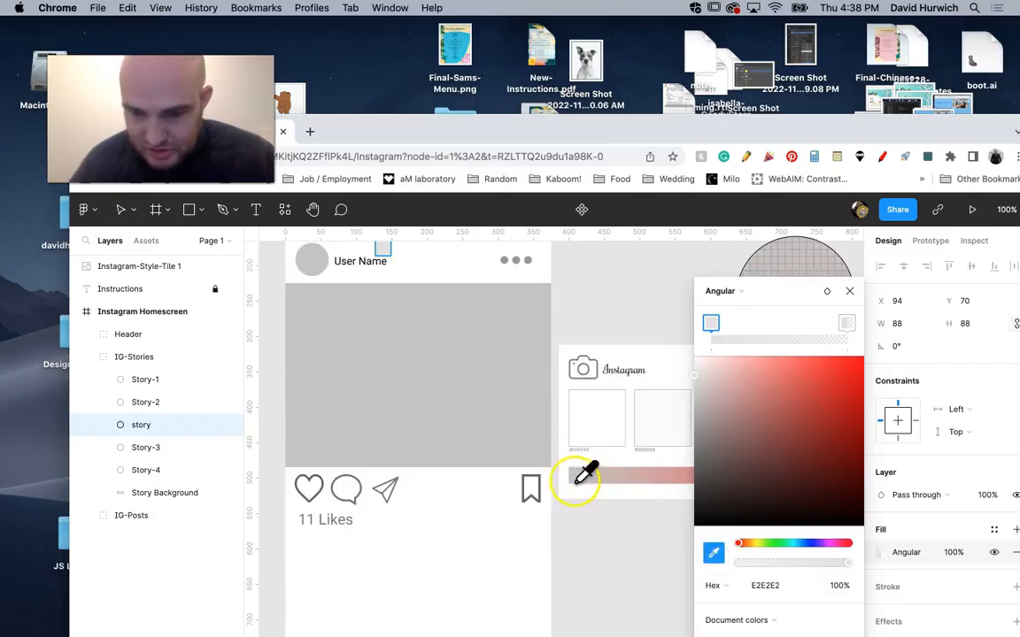
left_click(570, 478)
scroll(615, 376, "up", 4)
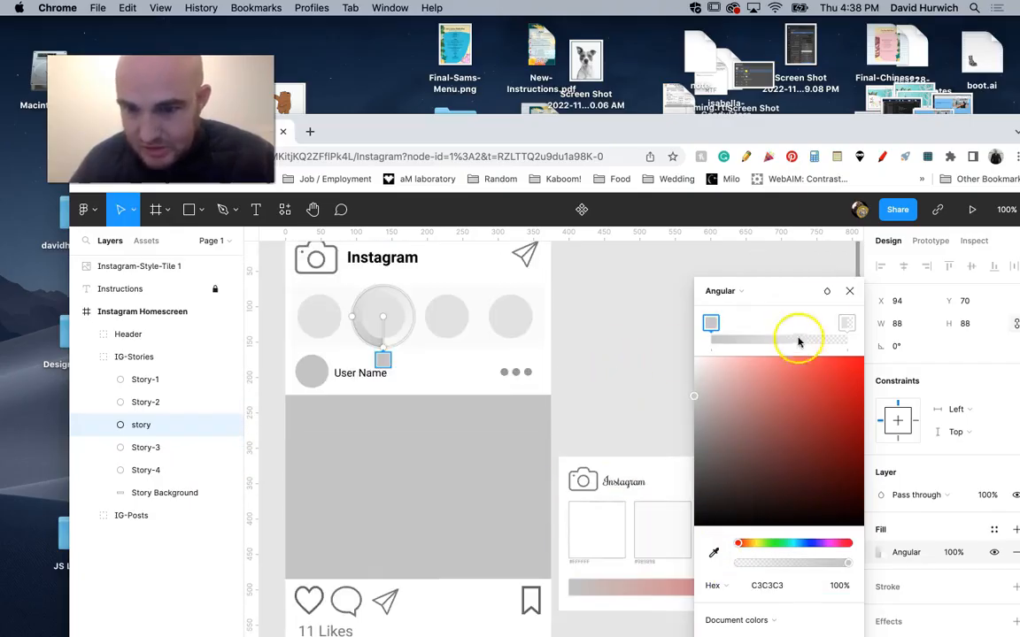
Raise the opacity of the angular gradient's last stop to 100%.
left_click(845, 323)
left_click_drag(738, 562, 845, 563)
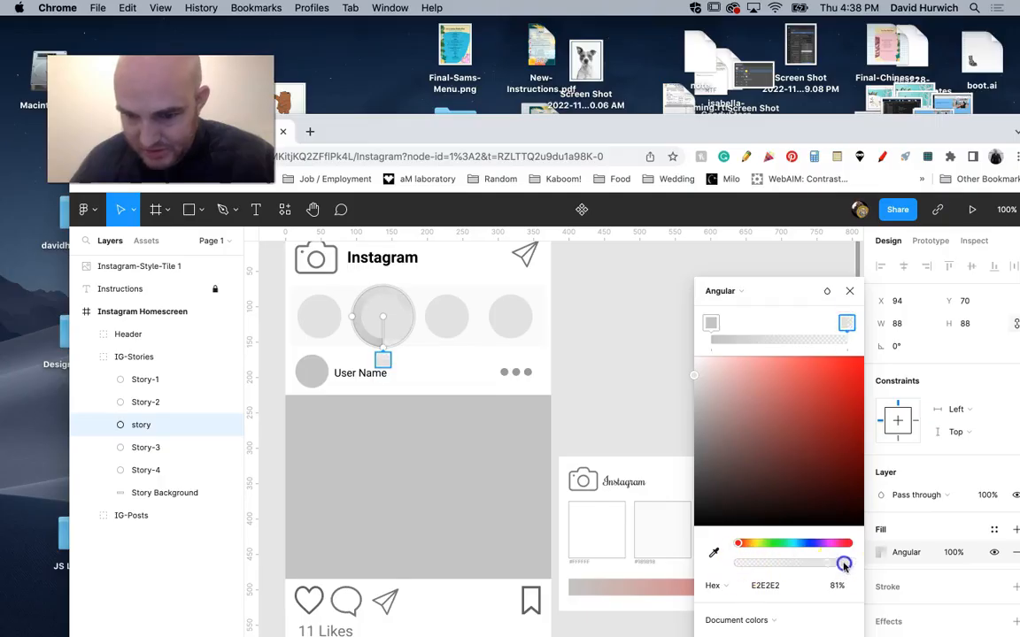
left_click(748, 286)
left_click(801, 281)
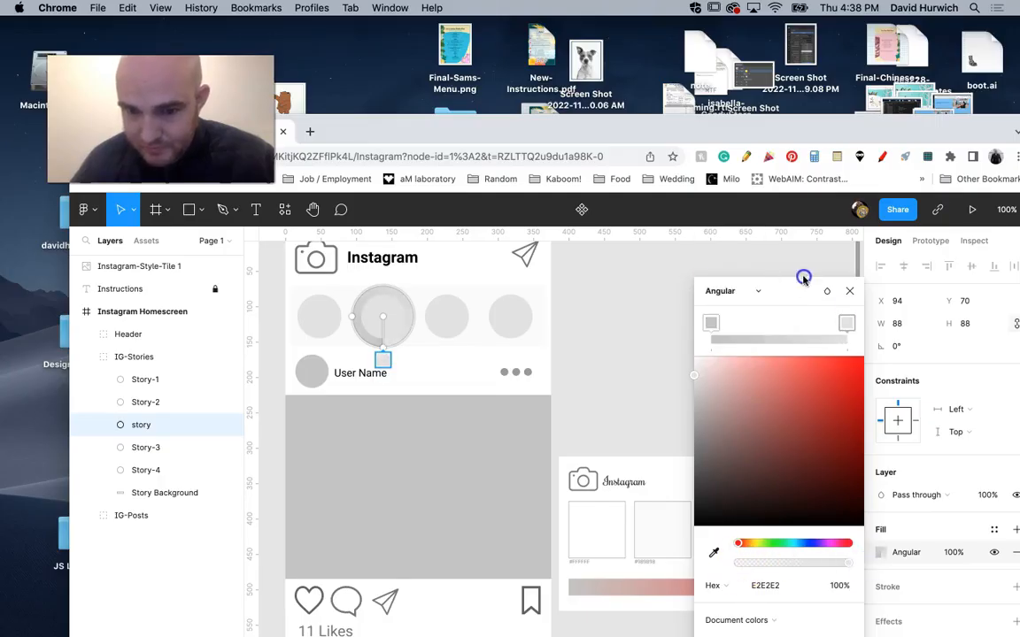
Set the gradient's last stop to pink DB3871, sampled from the style tile's gradient bar, and close the fill settings.
left_click_drag(565, 424, 411, 367)
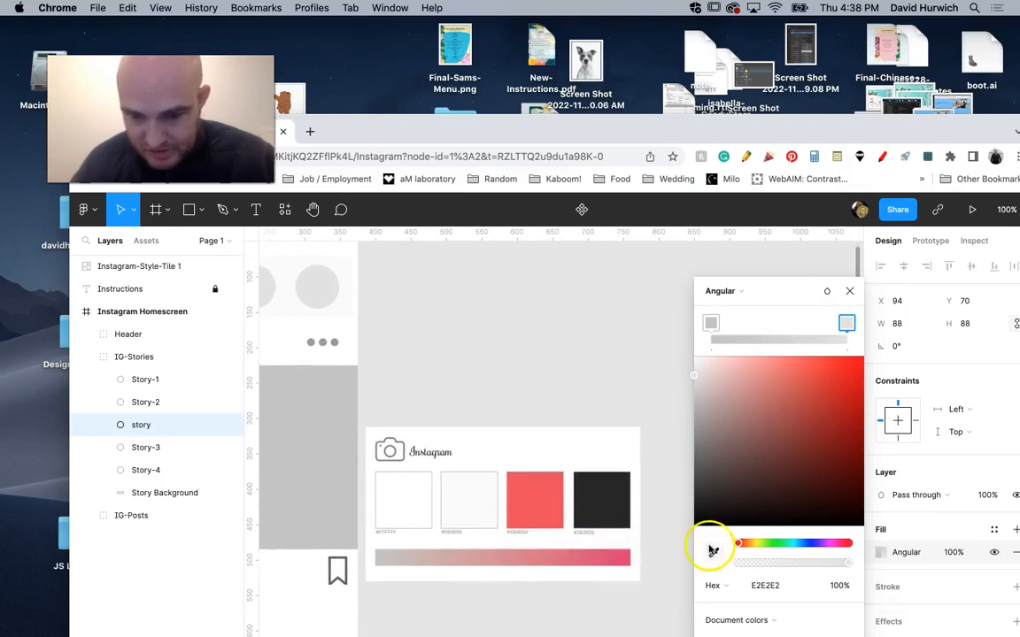
left_click(713, 550)
left_click(629, 558)
left_click_drag(501, 403, 751, 463)
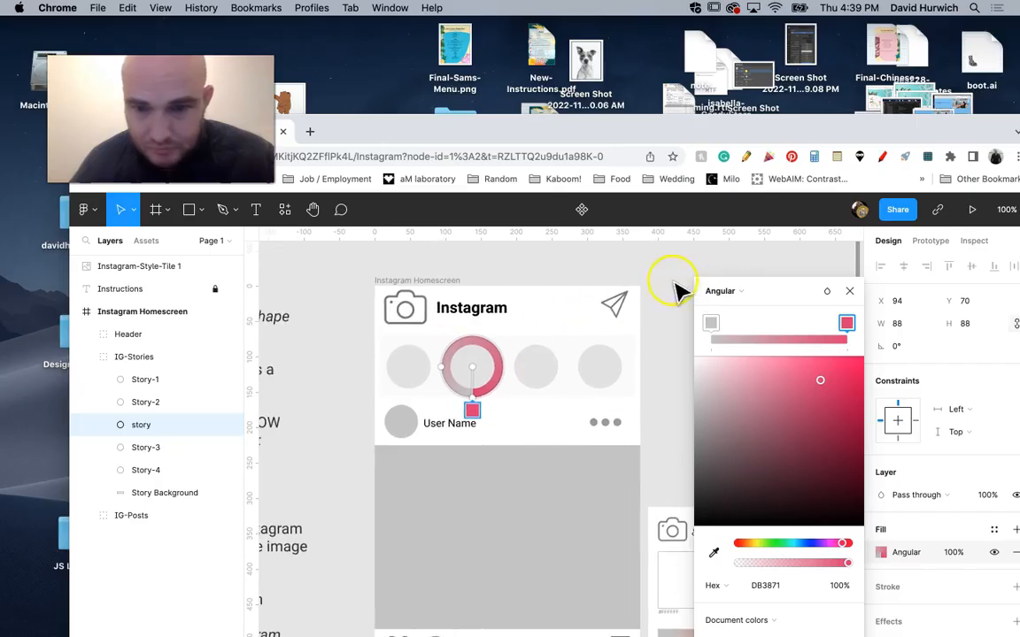
left_click(849, 292)
left_click(764, 299)
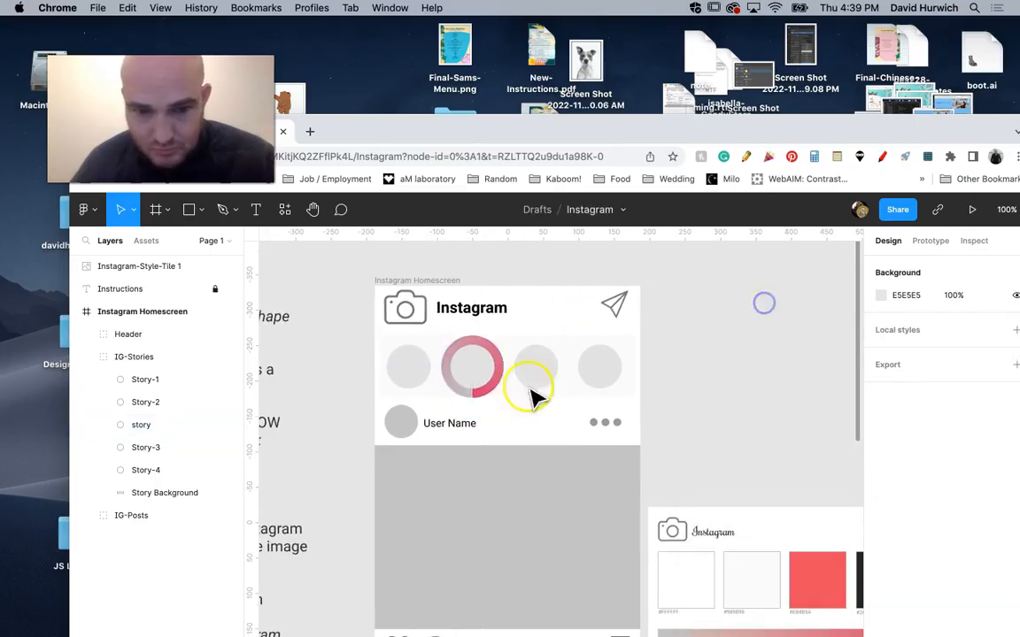
Scale the gradient story circle down to a thin ring centred around the Story-2 circle, leaving nothing selected.
left_click(488, 395)
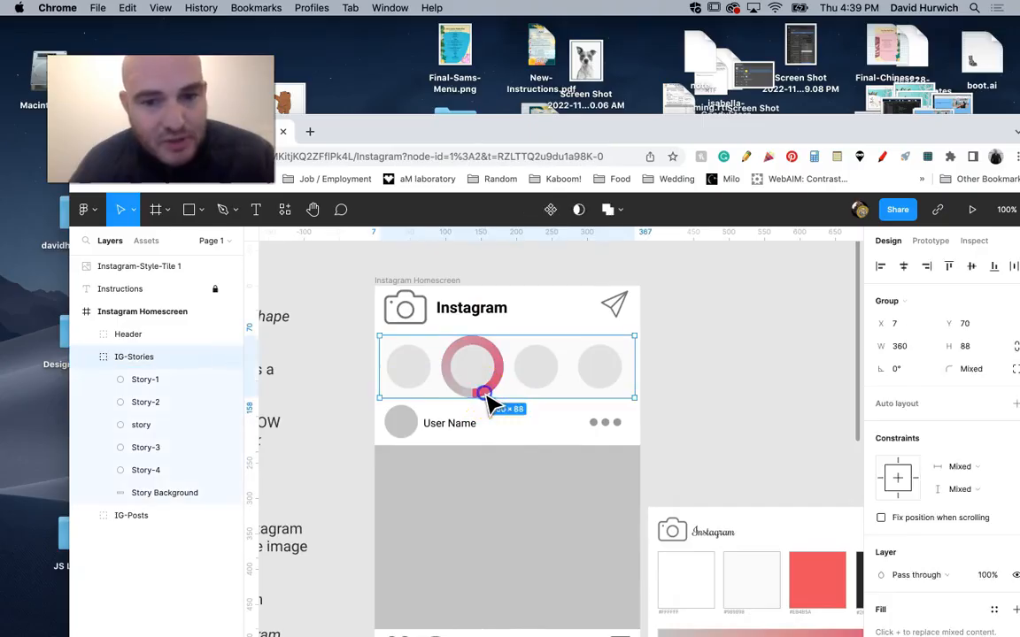
left_click(487, 396)
key("super+plus")
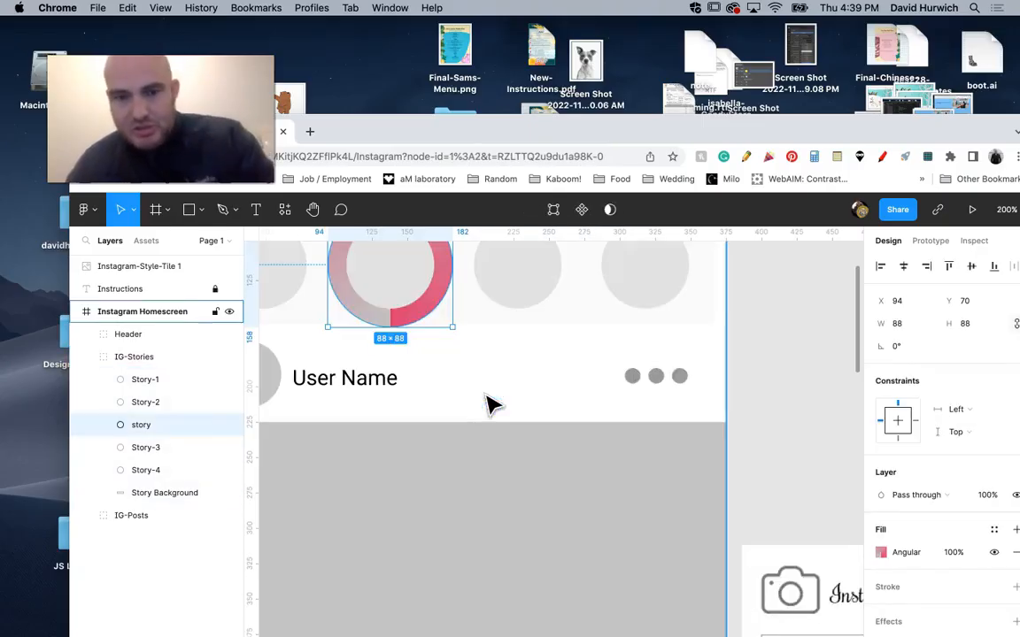
left_click_drag(413, 332, 519, 394)
left_click(531, 414)
left_click(530, 413)
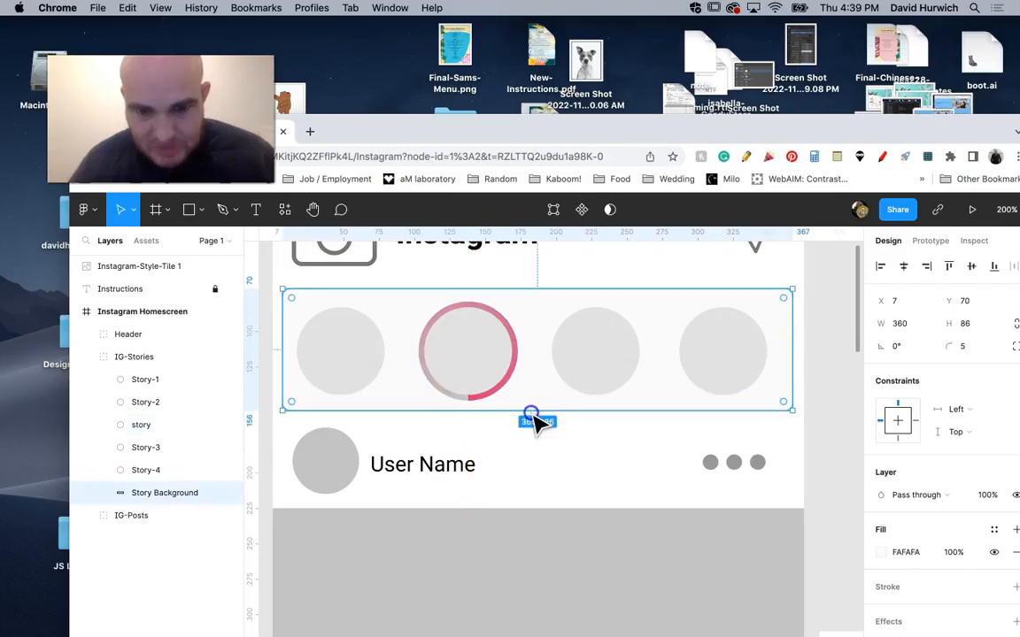
left_click(553, 451)
key("super+minus")
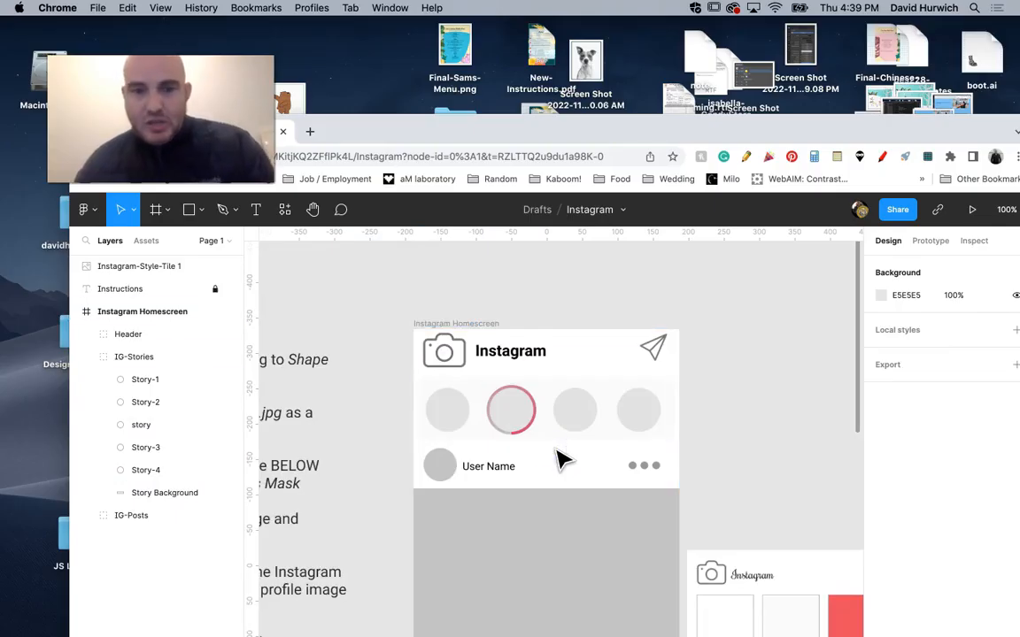
Reposition the browser window and open the free stock photo site Pixabay in a new tab.
left_click_drag(376, 129, 355, 42)
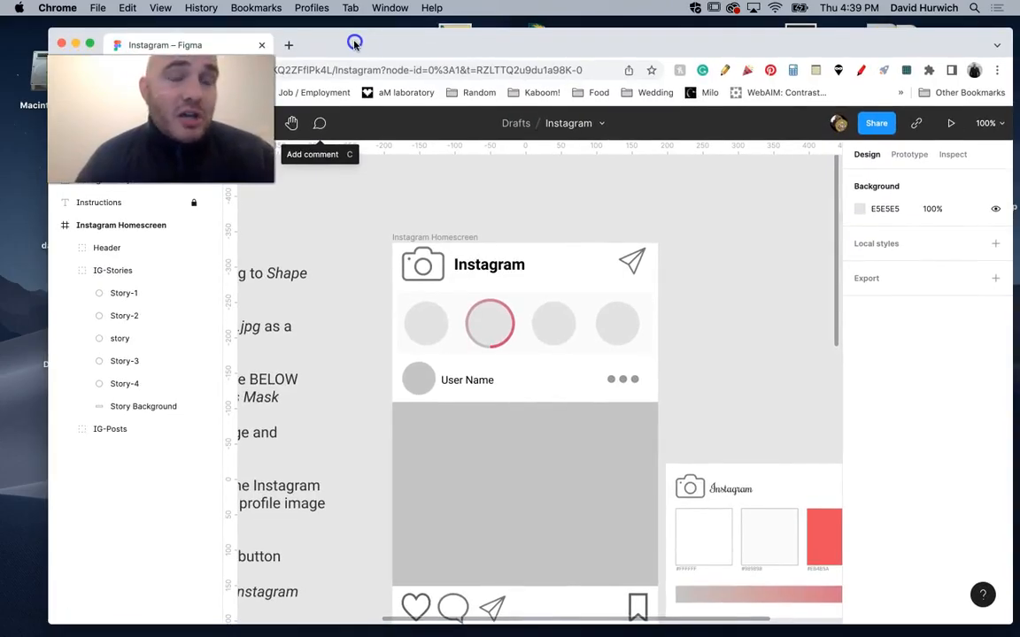
left_click(295, 46)
type("piz")
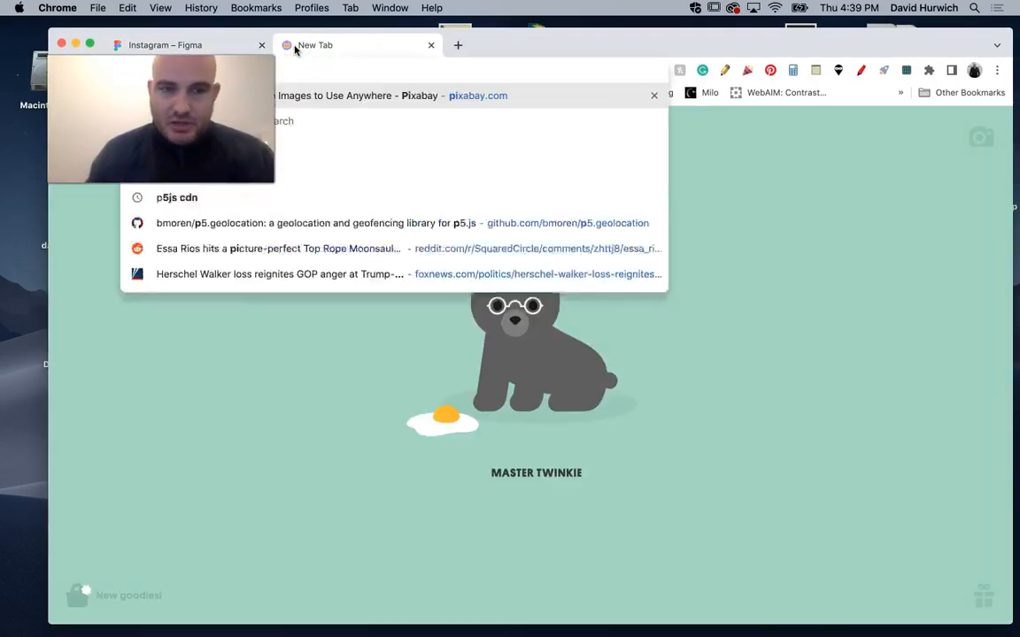
key("BackSpace")
key("BackSpace")
type("xa")
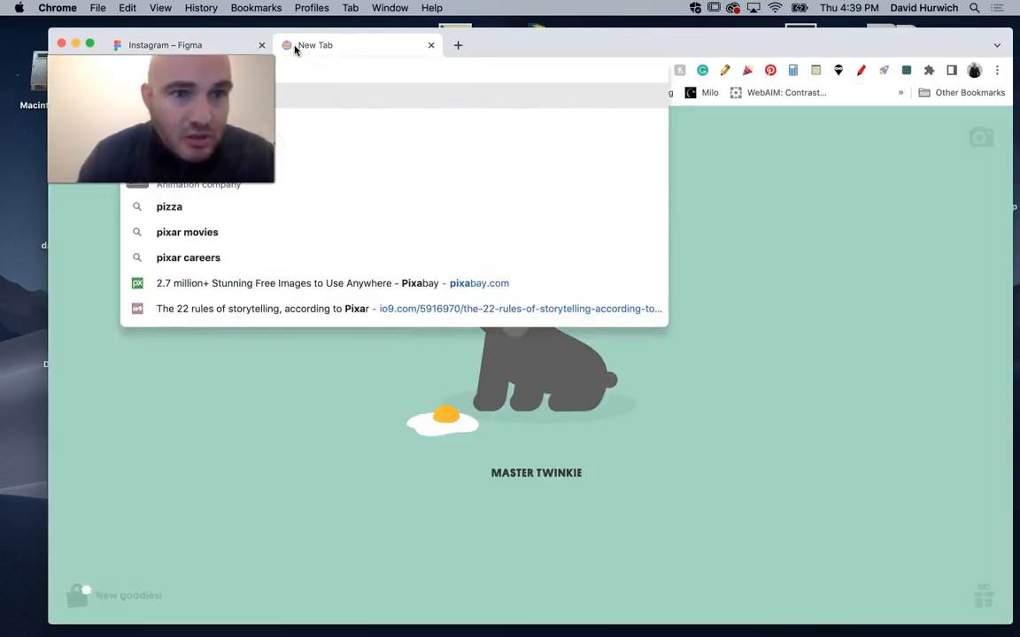
key("Return")
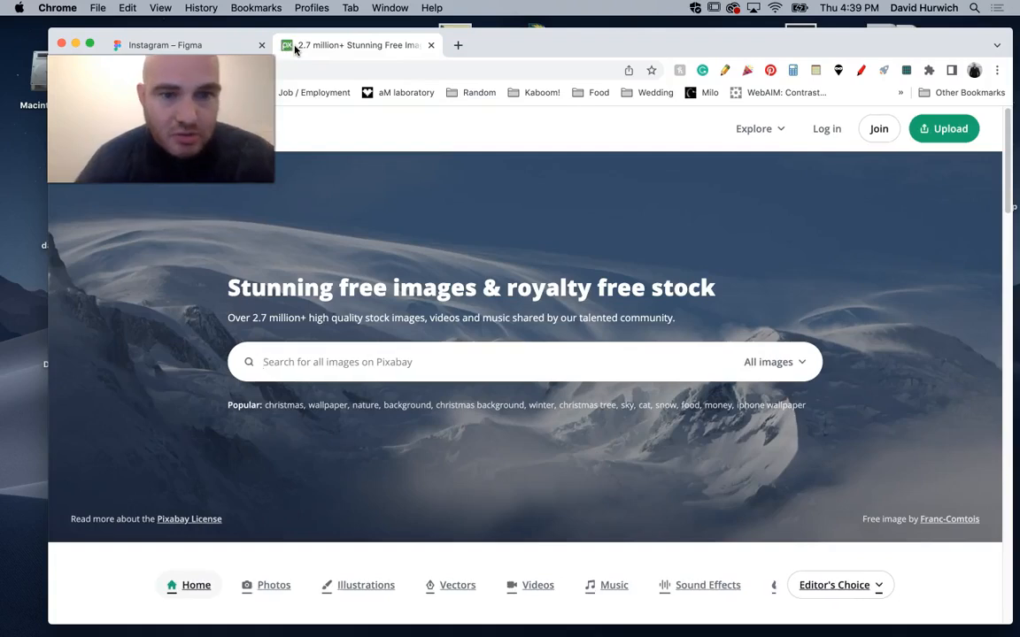
Open the stock photo sites Morguefile and pexels.com, each in its own new tab.
left_click(456, 44)
type("mor")
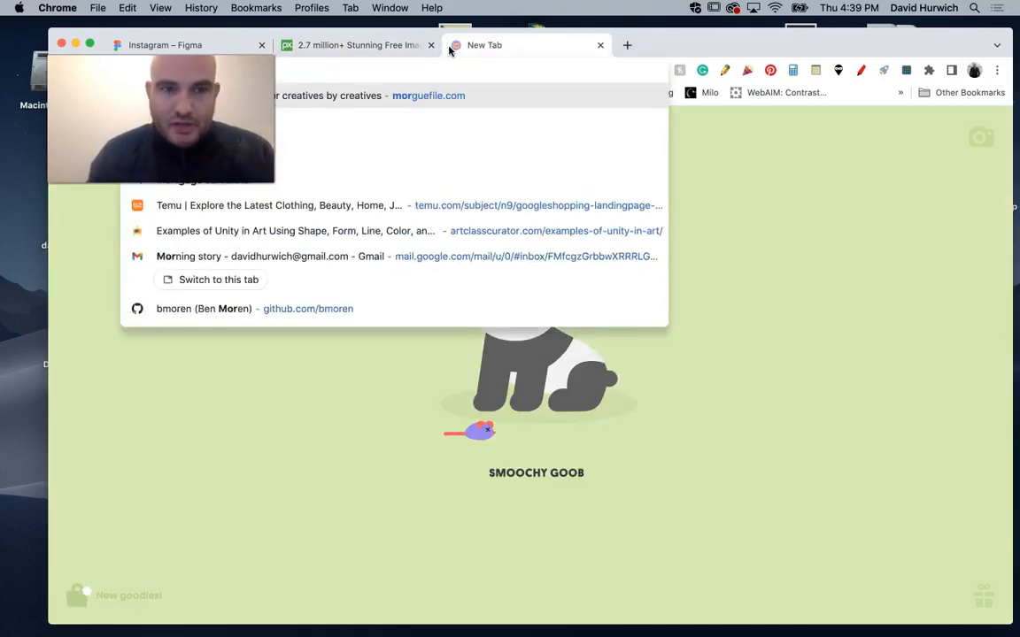
key("Return")
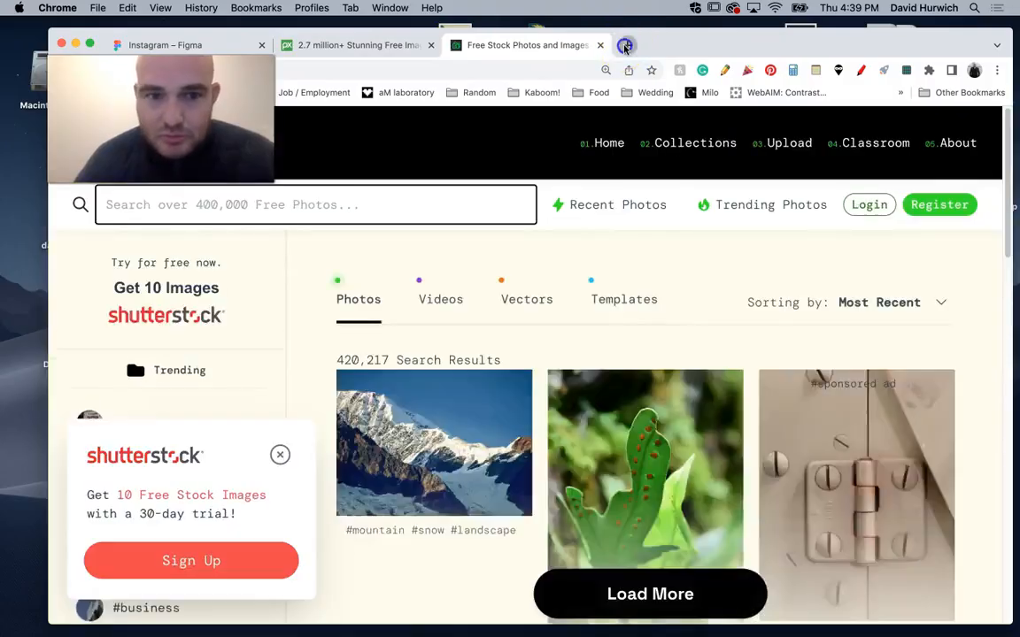
left_click(626, 45)
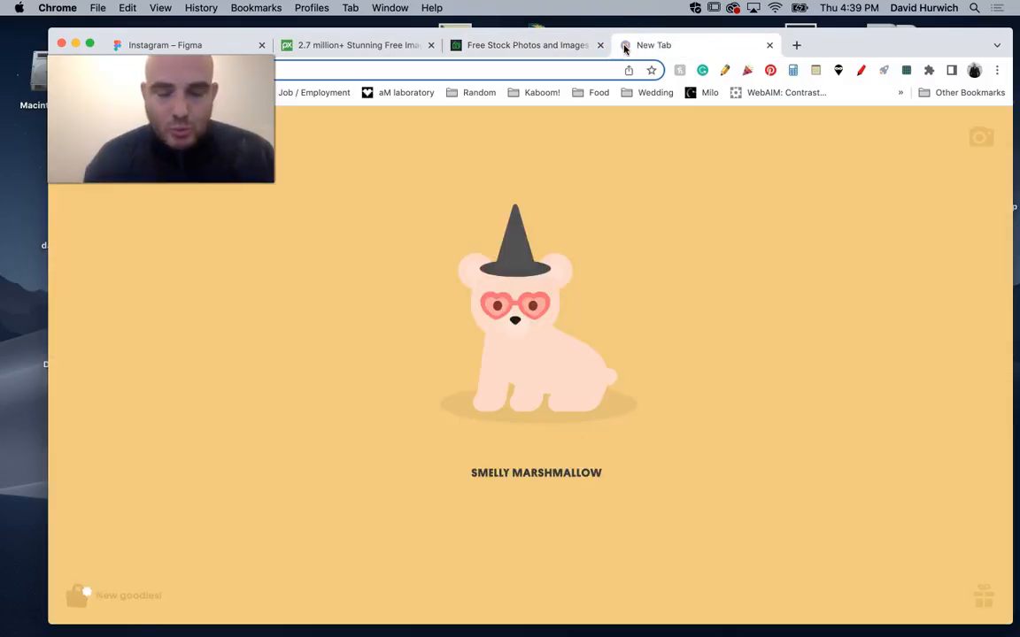
type("pexels.com")
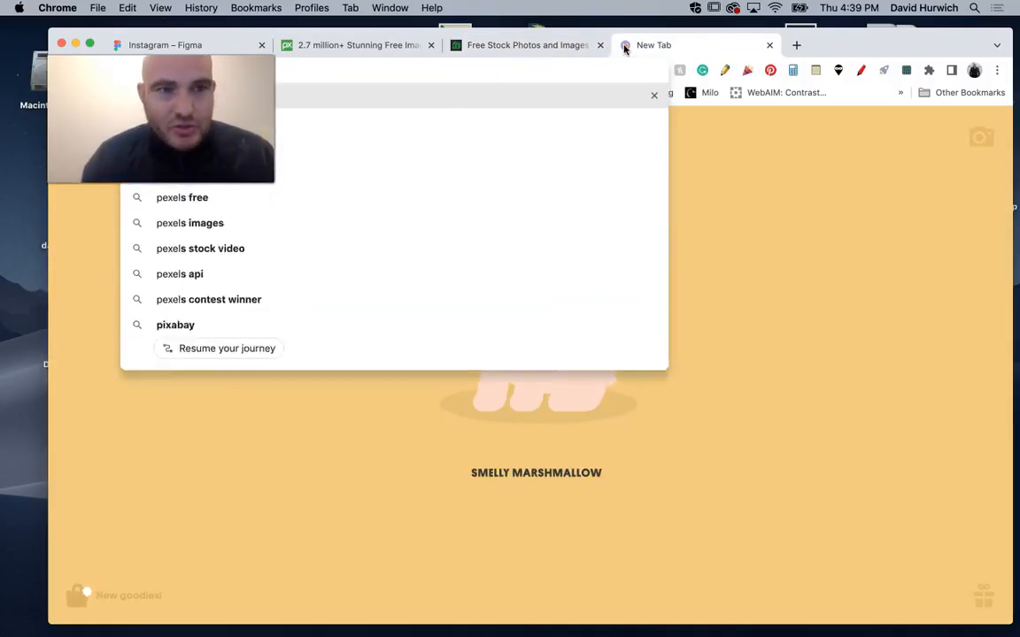
key("Return")
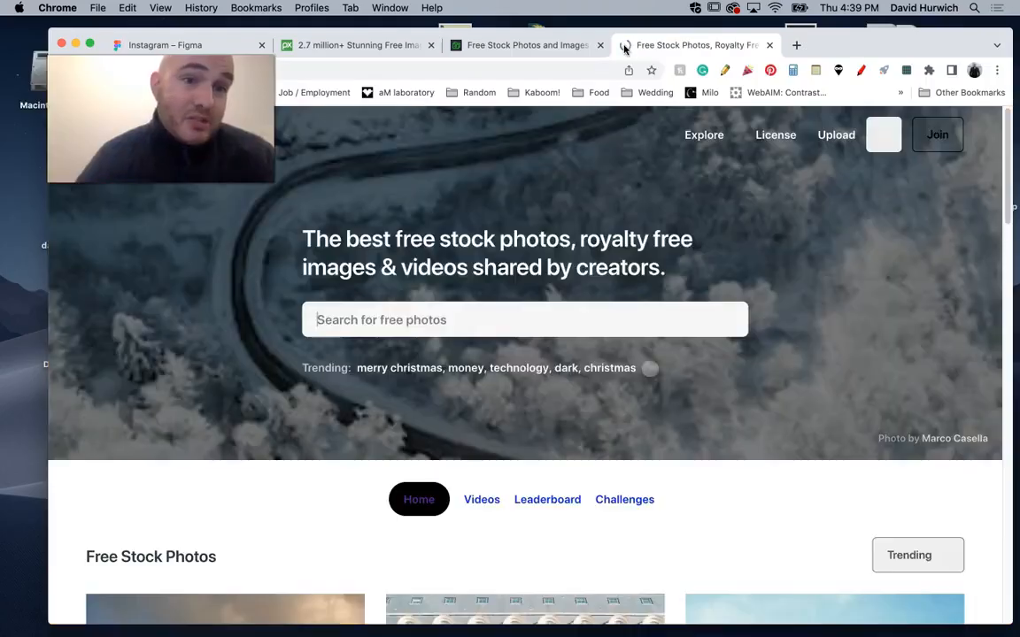
Return to the Figma file and load story1.jpg through story4.jpg from the images/Story-Photos folder for placement.
left_click(224, 46)
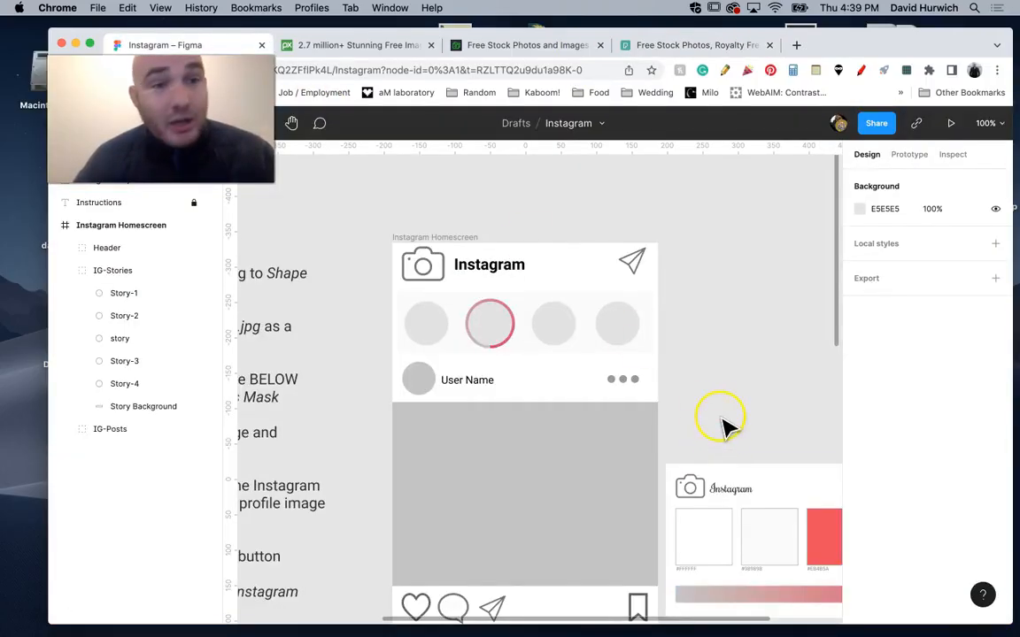
left_click_drag(715, 399, 598, 296)
left_click(300, 285)
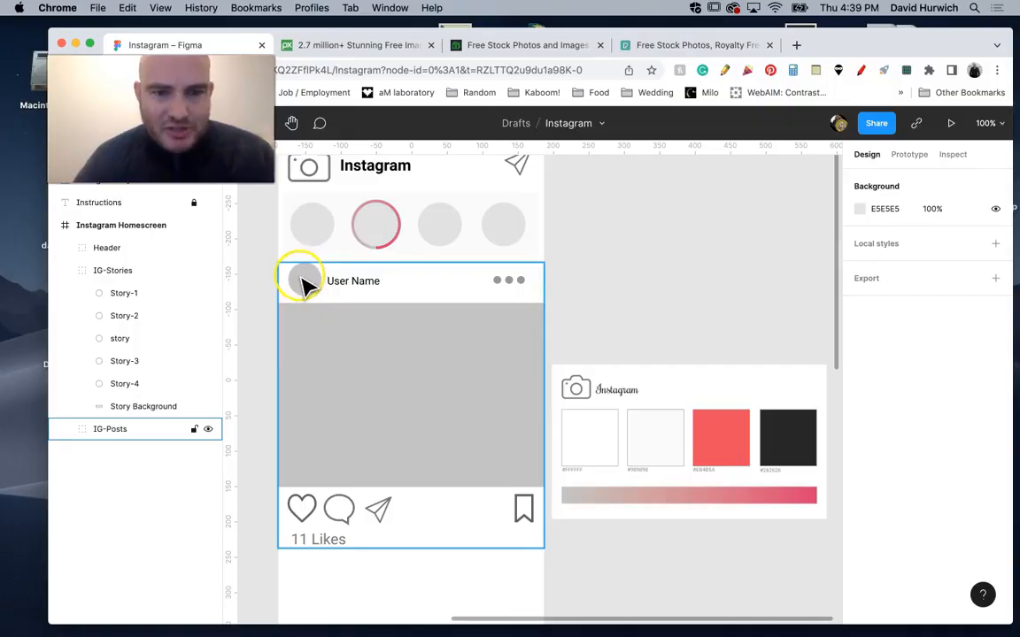
left_click_drag(225, 148, 216, 244)
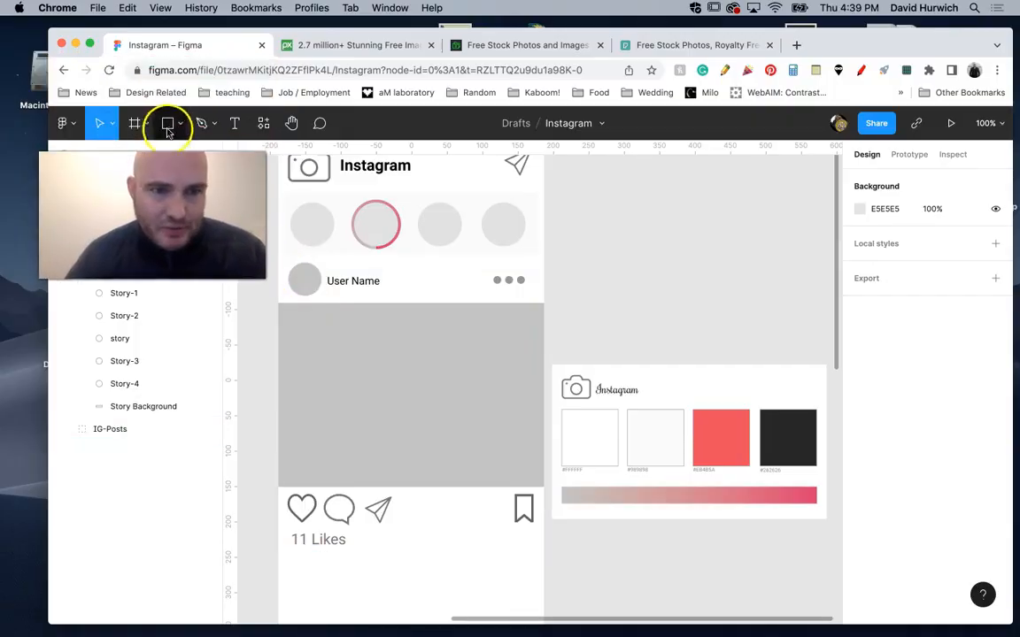
left_click(176, 127)
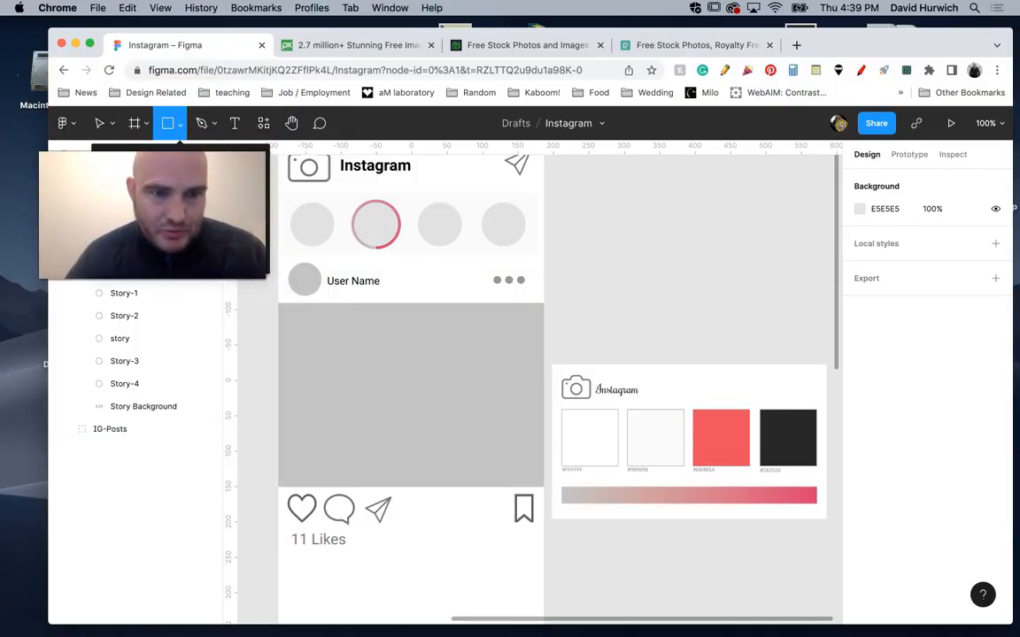
left_click_drag(161, 206, 130, 545)
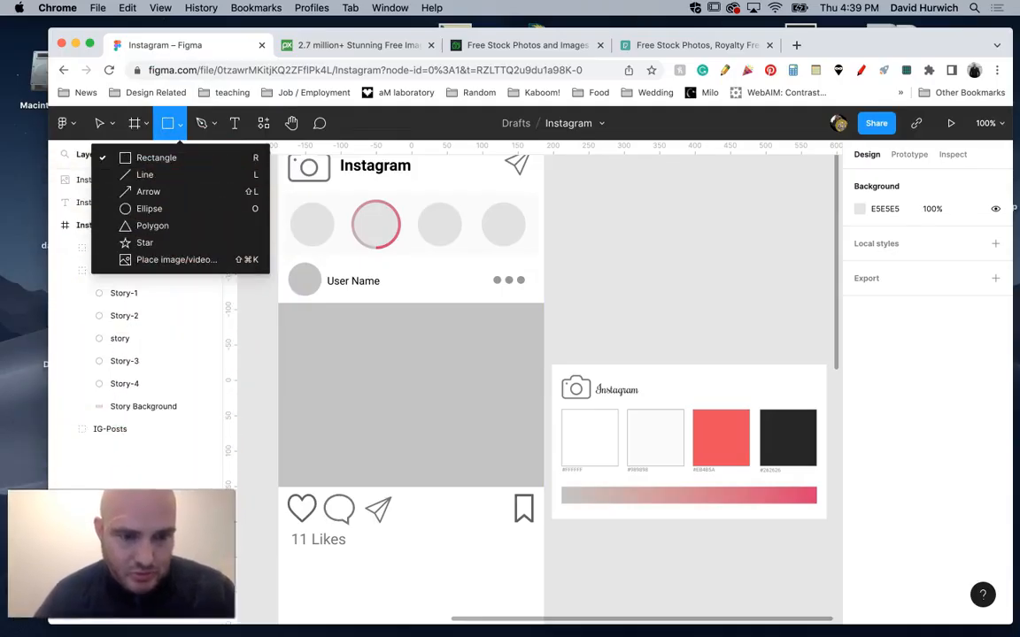
left_click(166, 268)
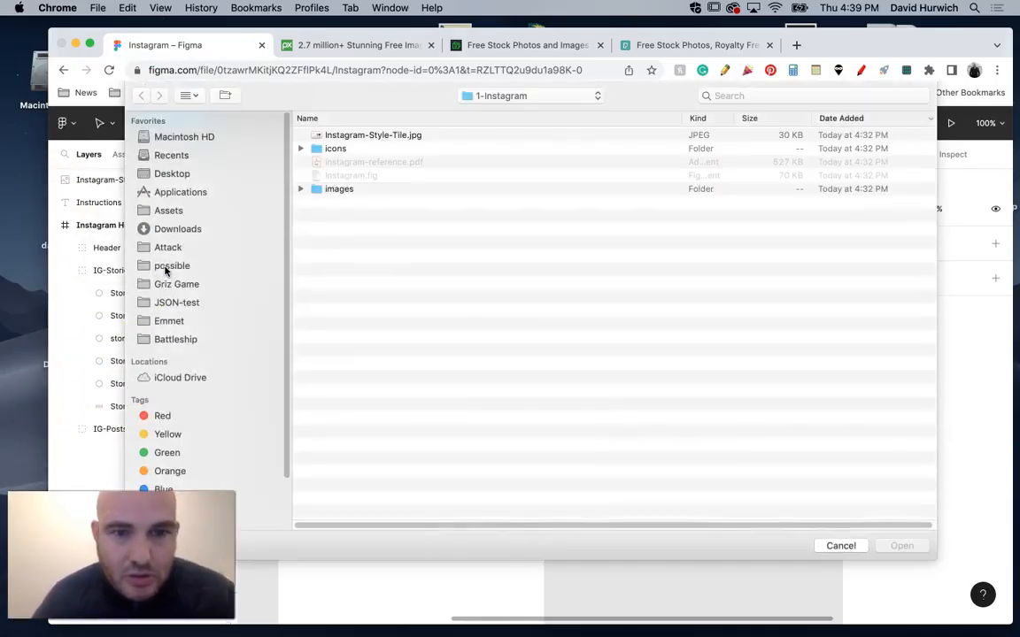
left_click(302, 189)
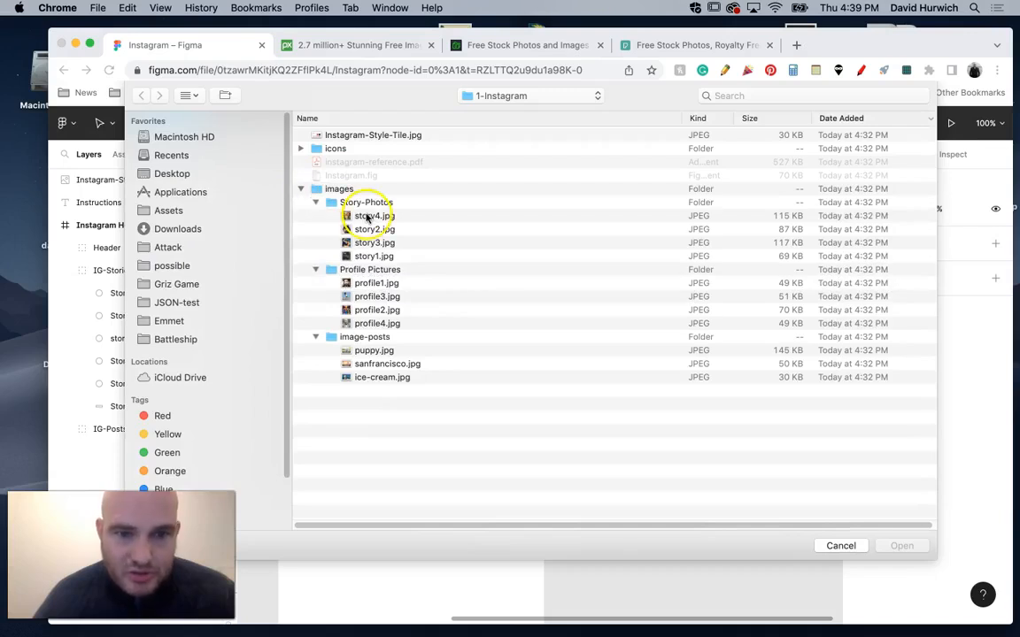
left_click(368, 217)
left_click(370, 256, "shift")
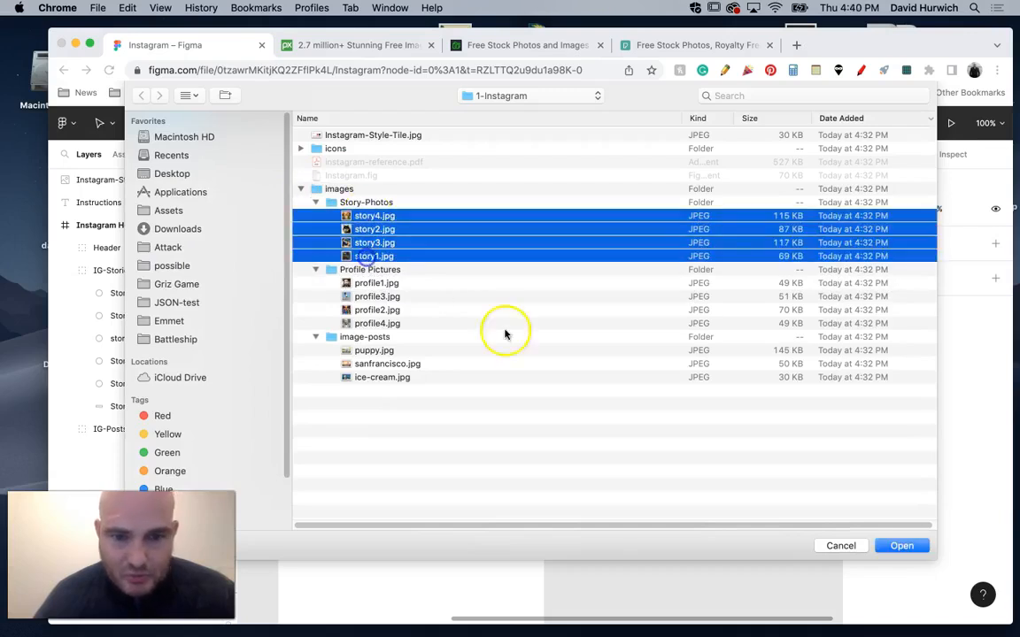
left_click(901, 546)
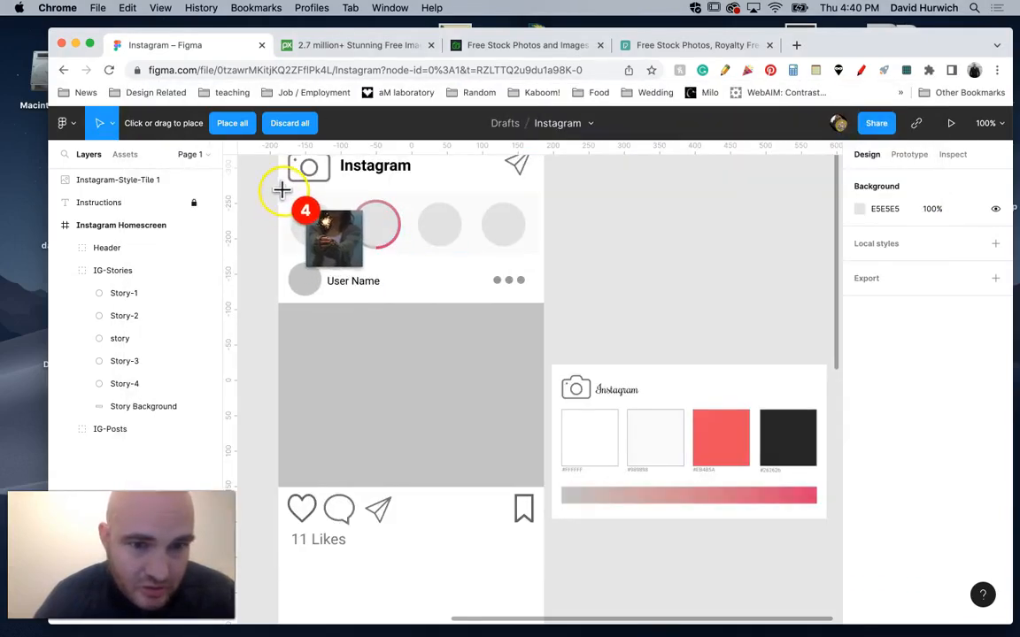
Place the four story photos as squares slightly larger than the story circles, one over each circle, the first 68 × 68.
left_click_drag(282, 190, 341, 245)
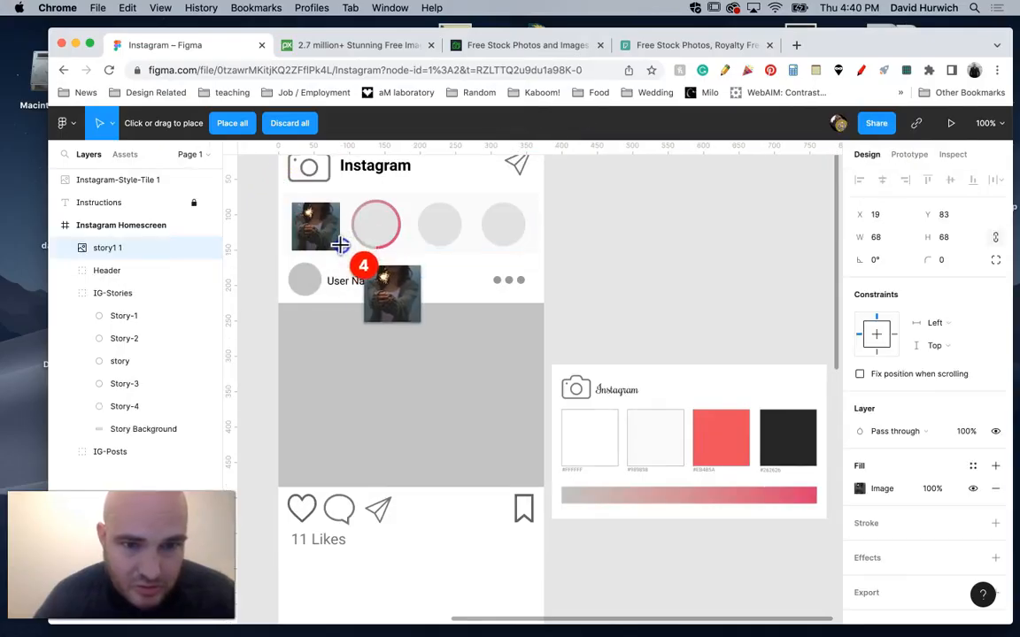
left_click_drag(352, 200, 401, 251)
left_click_drag(421, 202, 469, 241)
left_click_drag(478, 199, 527, 250)
Move the story1 image layer into the IG-Stories group directly above the Story-1 circle, and toggle its visibility off and on.
left_click(121, 414)
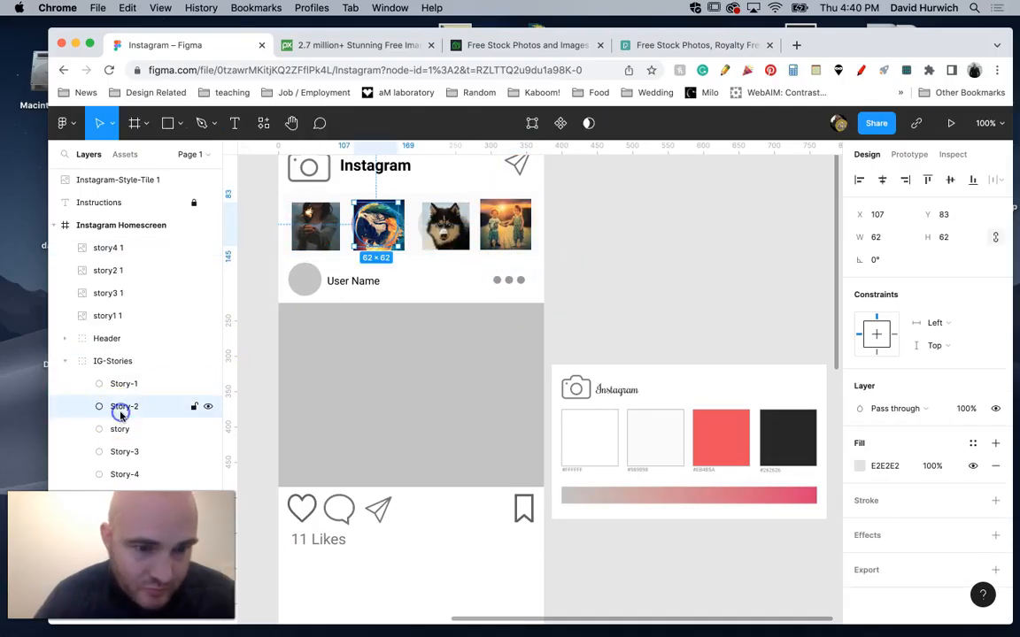
left_click(130, 453)
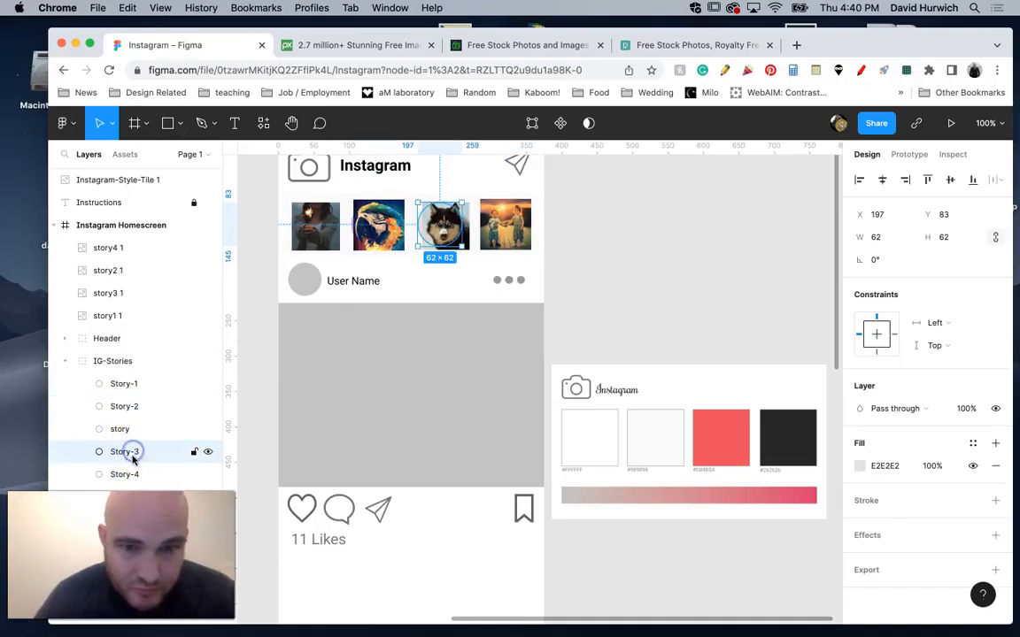
left_click(132, 476)
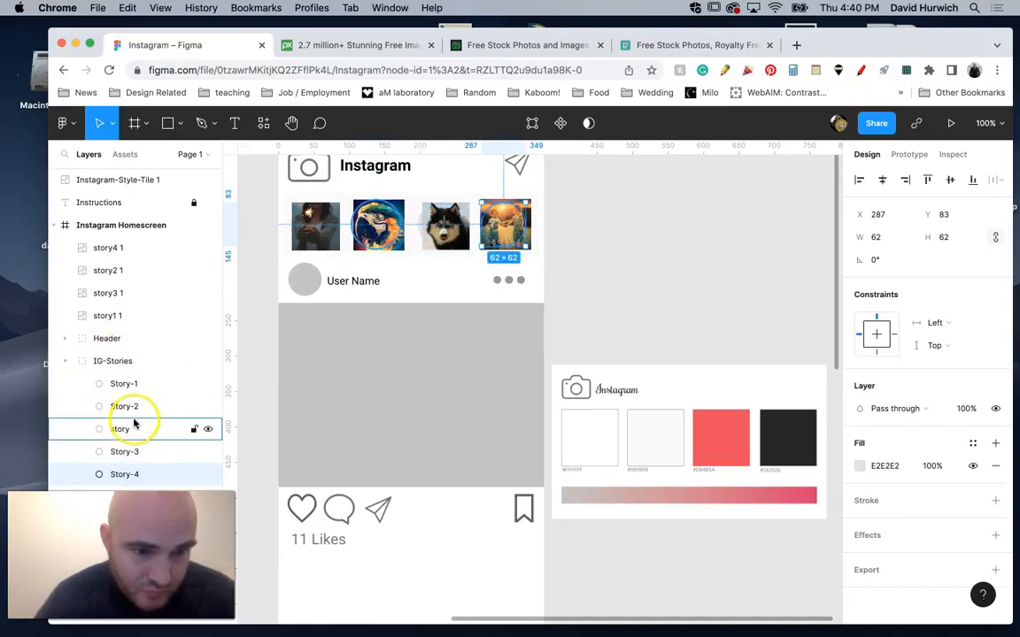
left_click(113, 317)
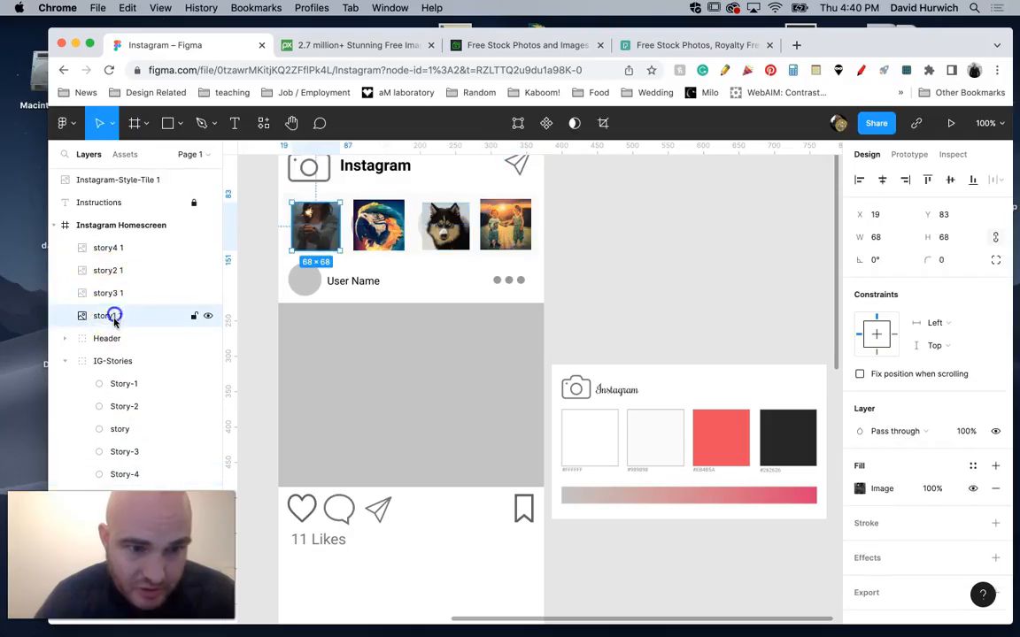
left_click_drag(130, 350, 151, 372)
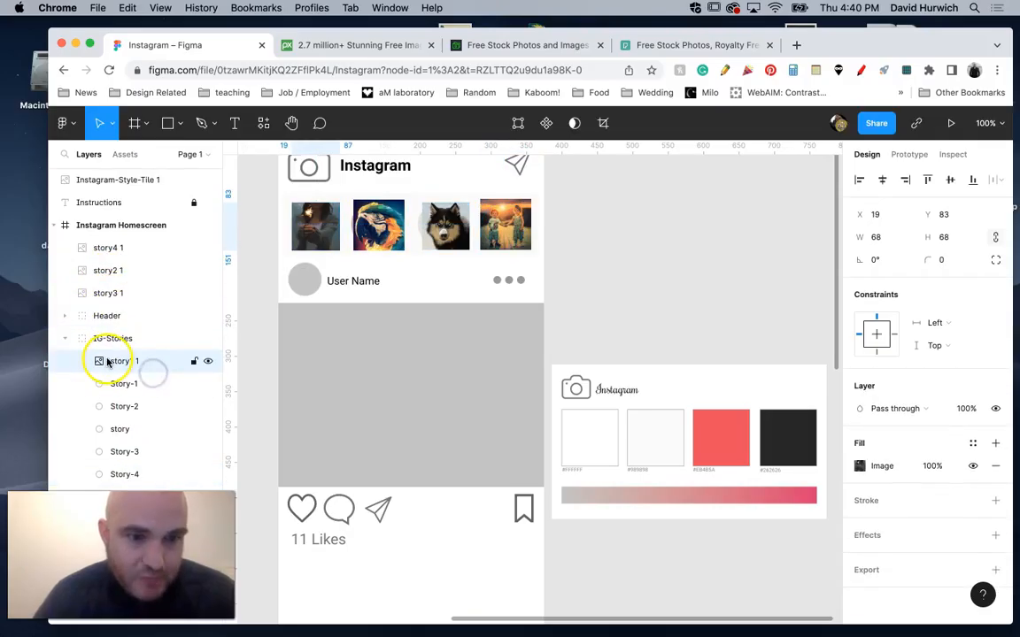
left_click(207, 361)
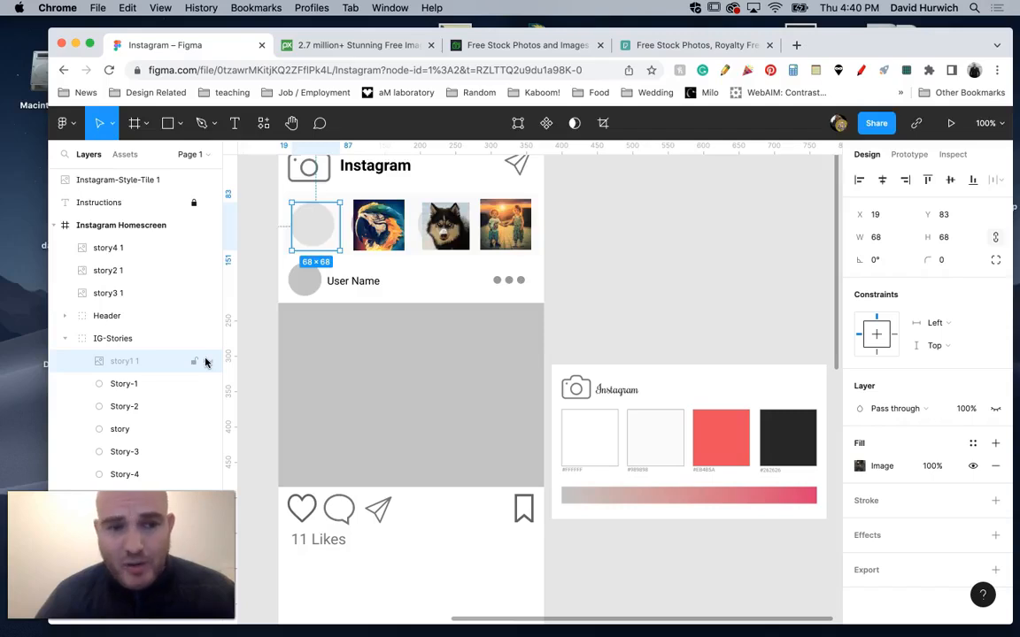
left_click(206, 362)
Use the Story-1 circle as a mask for the story1 photo and shift the photo inside it to X 12.
left_click(133, 384)
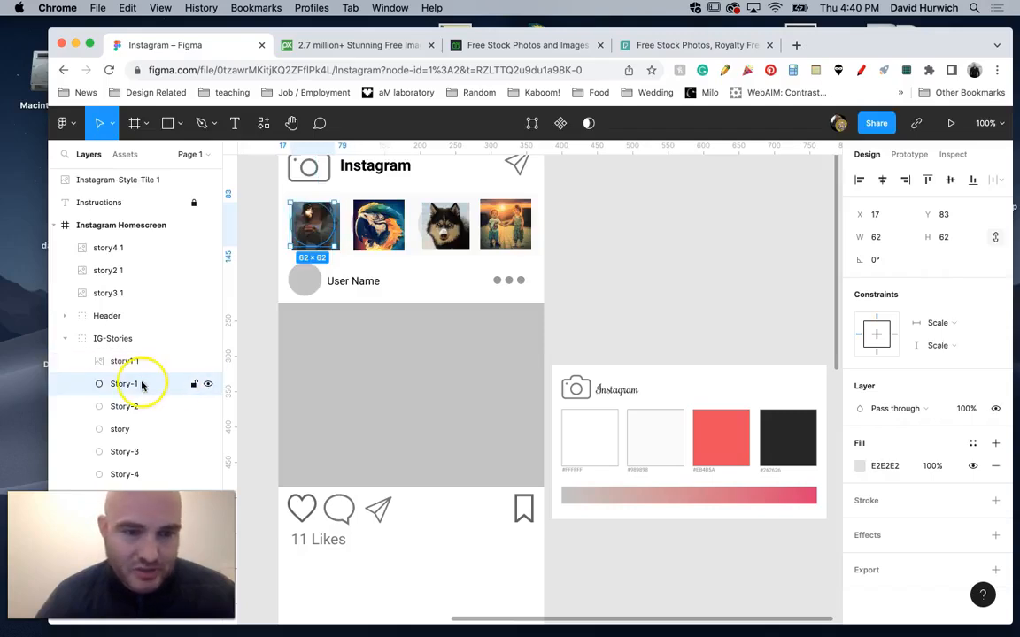
right_click(141, 385)
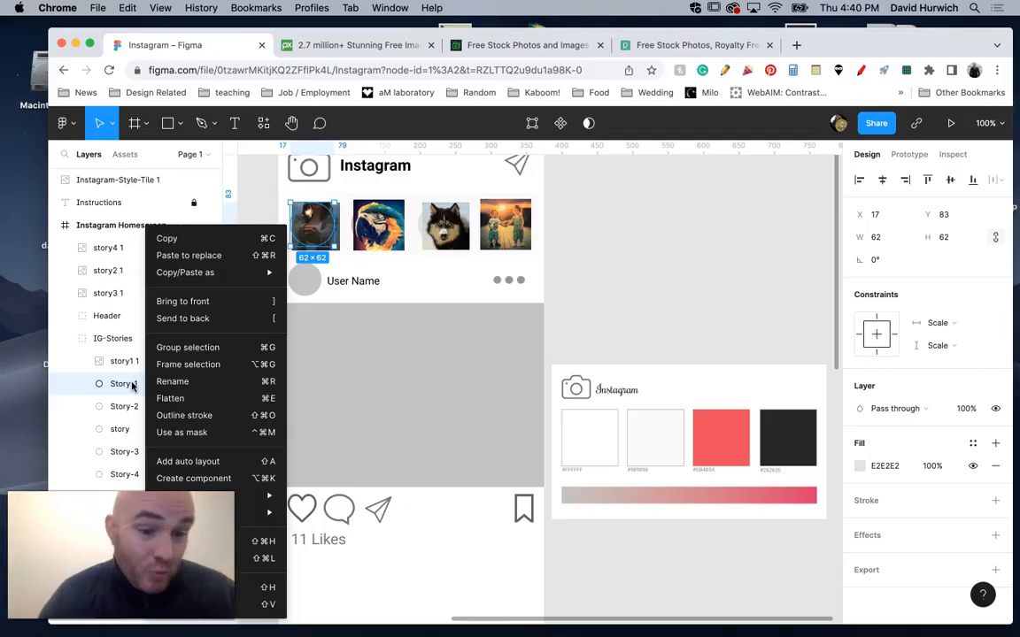
left_click(194, 433)
double_click(310, 230)
left_click_drag(312, 223, 306, 224)
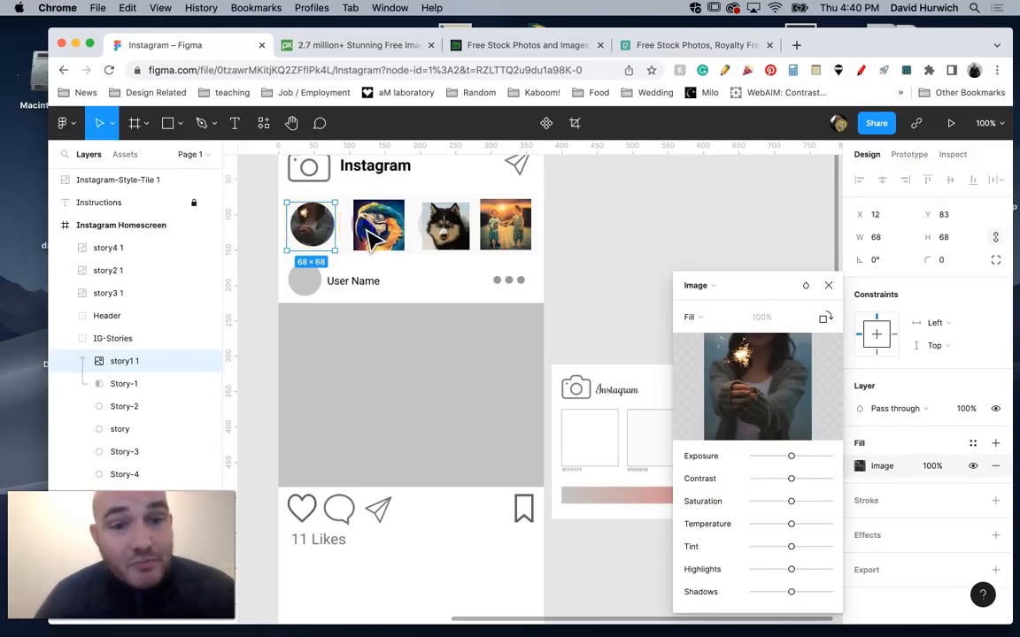
key("Escape")
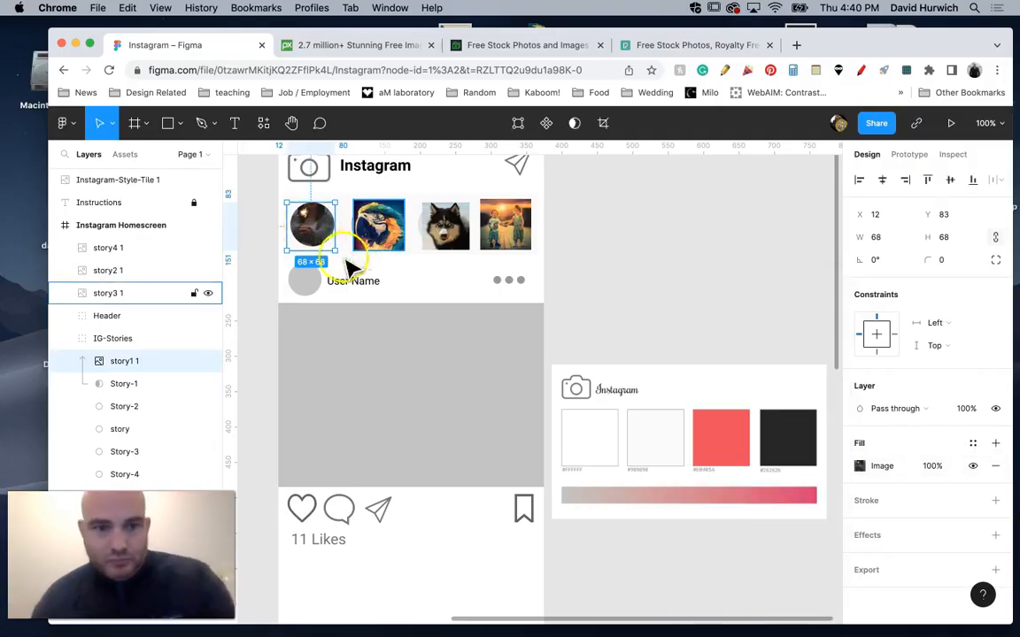
Move the masked story1 photo around inside its circle and settle it at X 12, Y 83.
right_click(316, 216)
left_click(307, 223)
double_click(308, 224)
left_click_drag(308, 224, 317, 224)
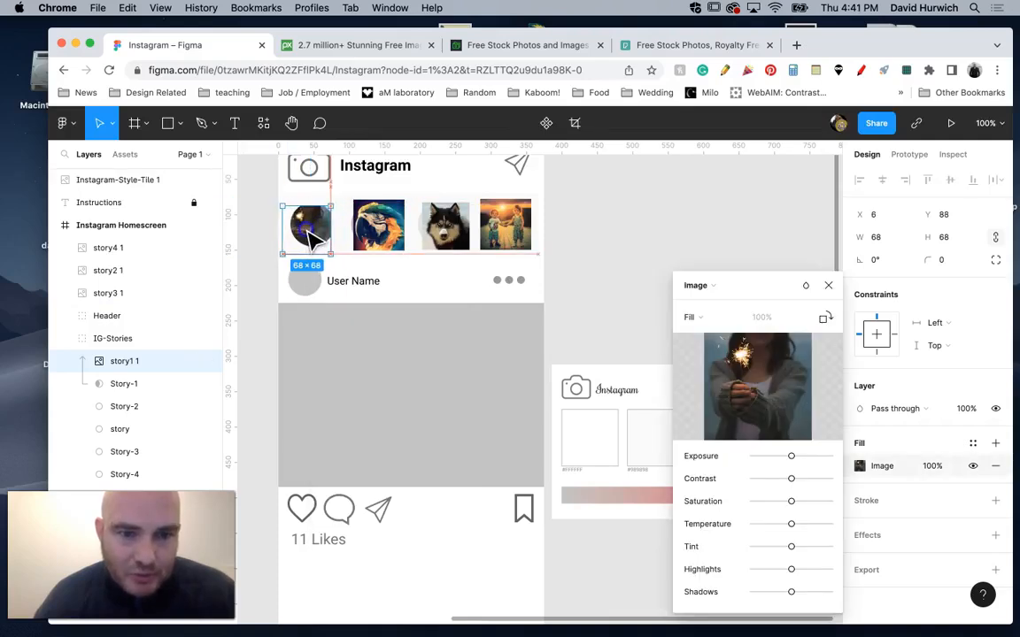
mouse_move(338, 259)
left_mouse_down()
mouse_move(346, 267)
mouse_move(330, 251)
mouse_move(341, 246)
left_mouse_up()
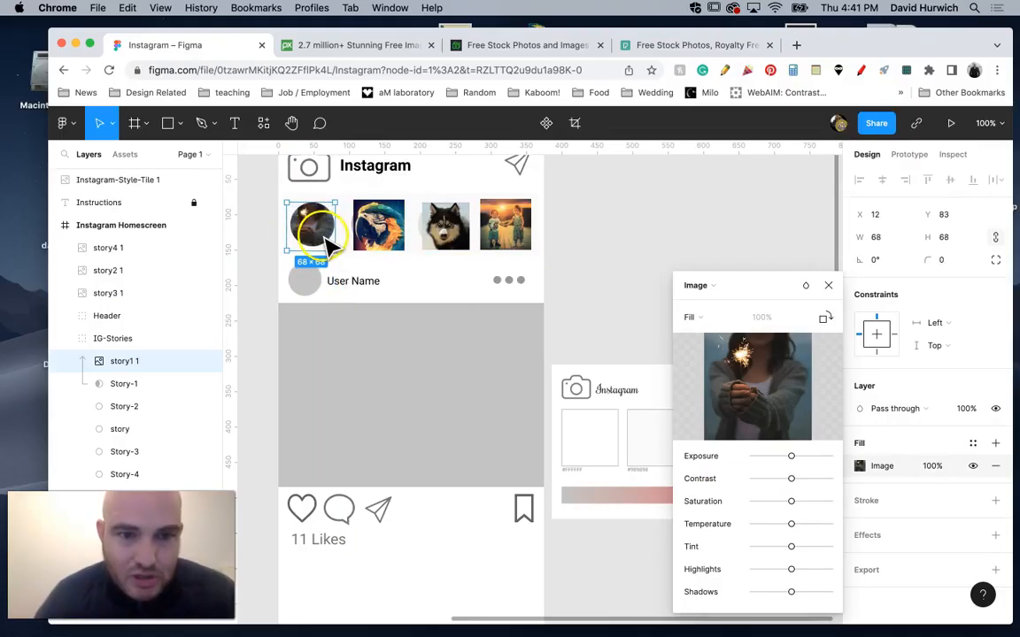
Select the masked story1 photo in the first story circle and convert it into a component.
left_click(329, 247)
left_click(132, 382)
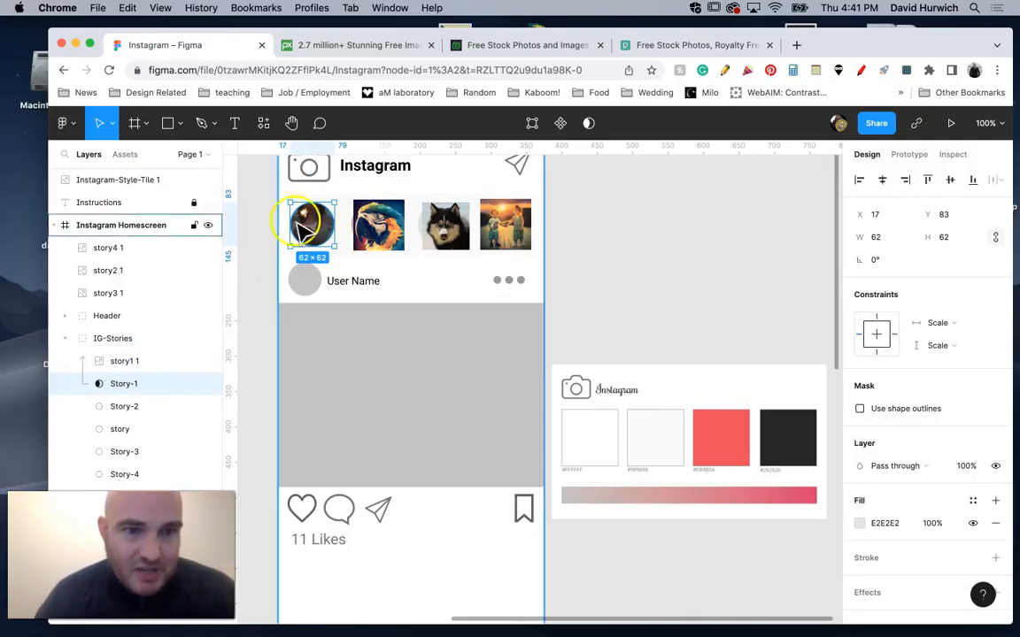
double_click(330, 232)
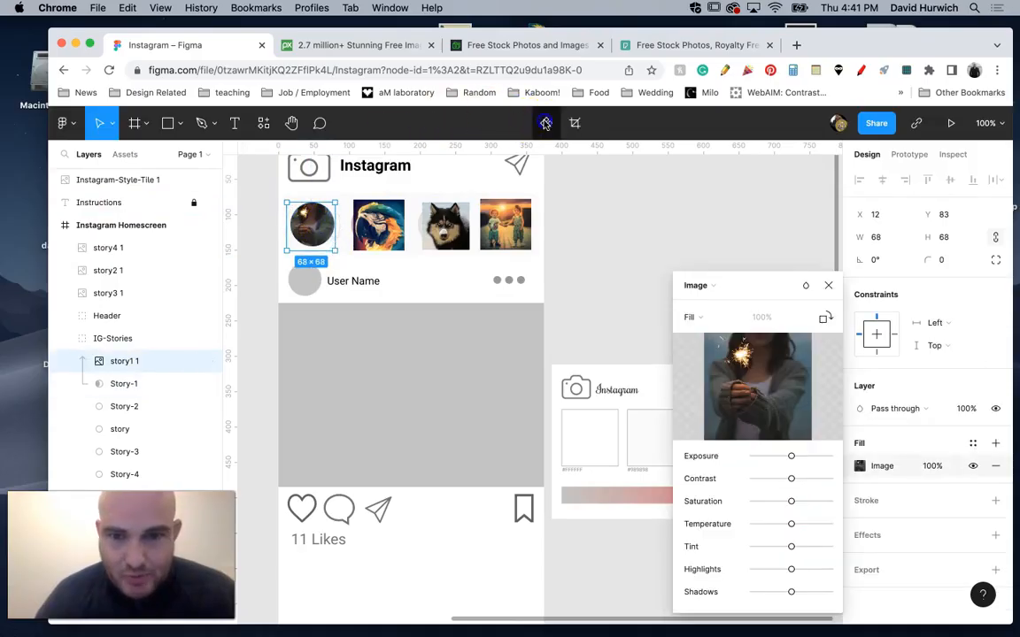
left_click(545, 122)
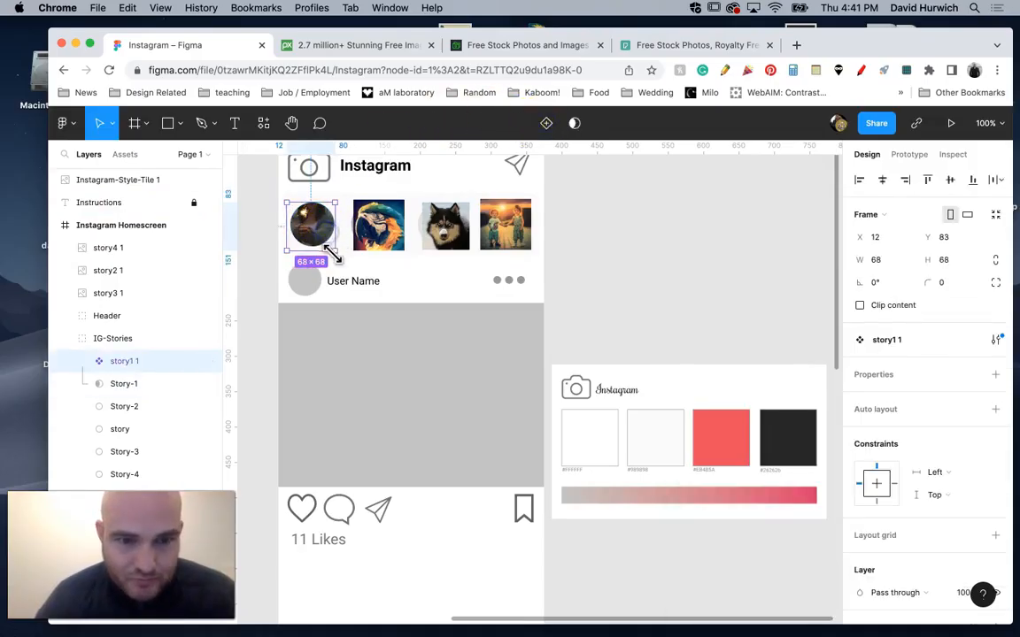
left_click_drag(346, 260, 353, 264)
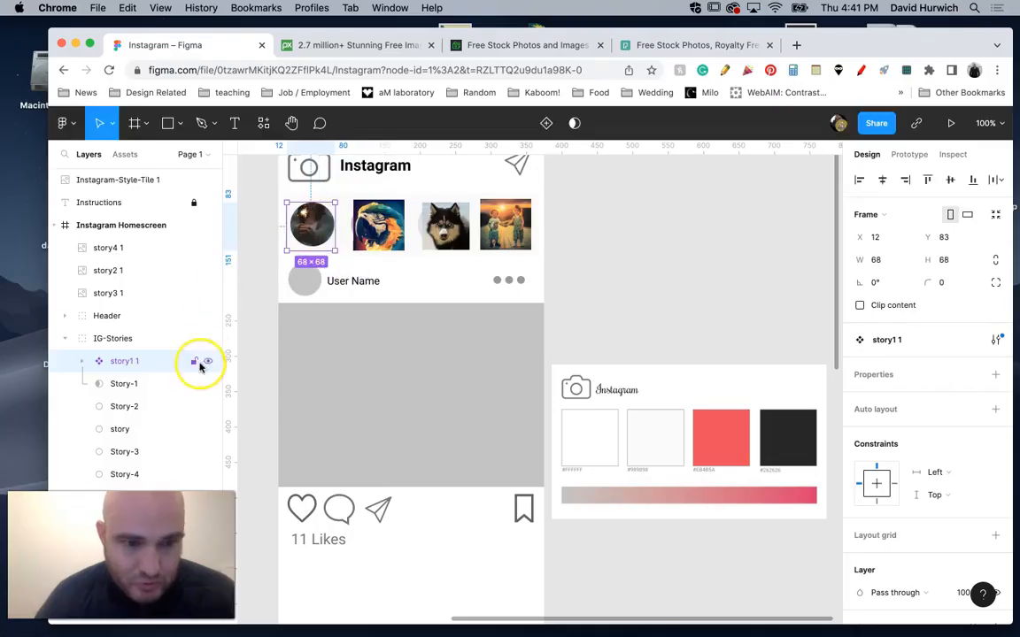
left_click(181, 385)
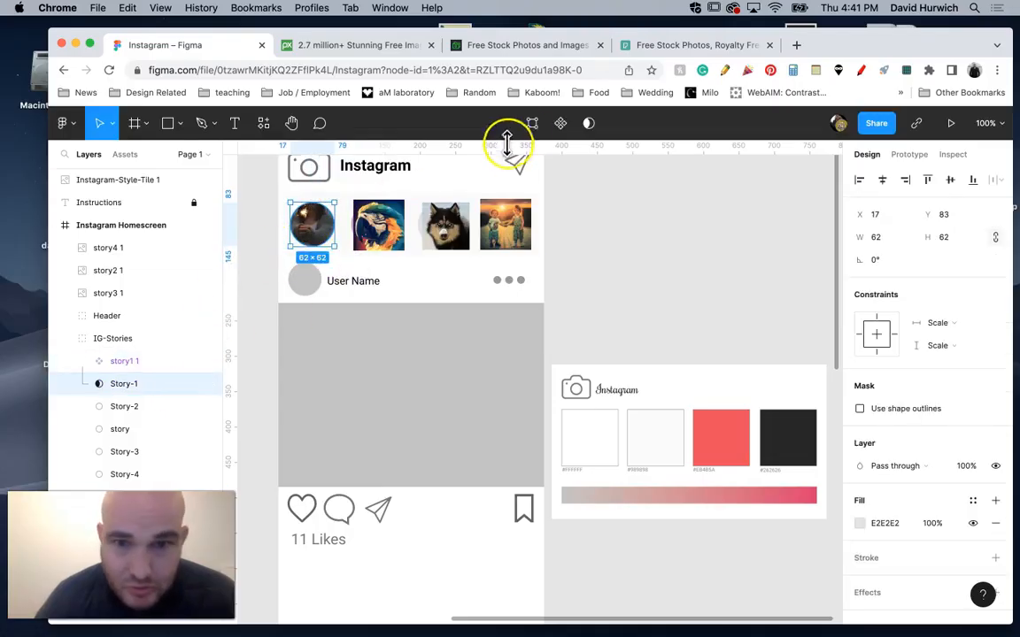
key("Return")
left_click_drag(335, 222, 363, 214)
key("super+z")
key("super+z")
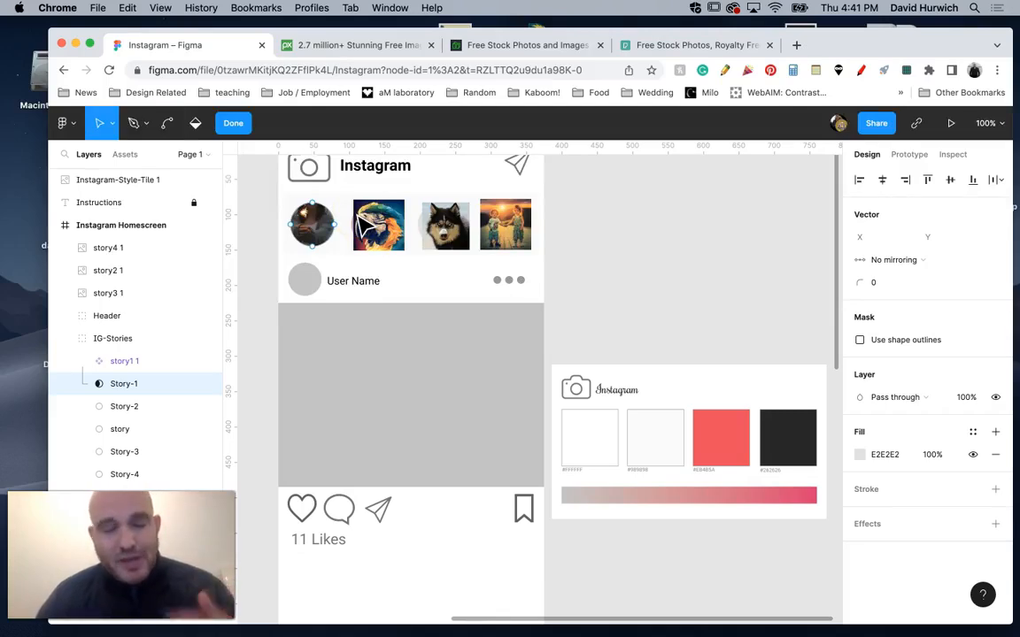
key("Escape")
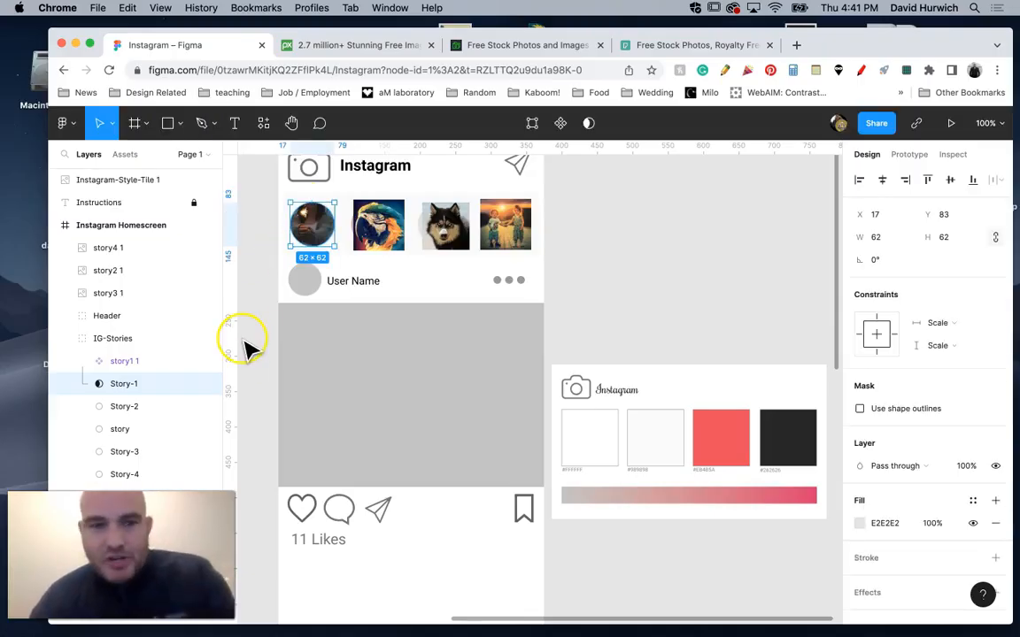
Release the Story-1 circle from being a mask and undo the release.
right_click(112, 384)
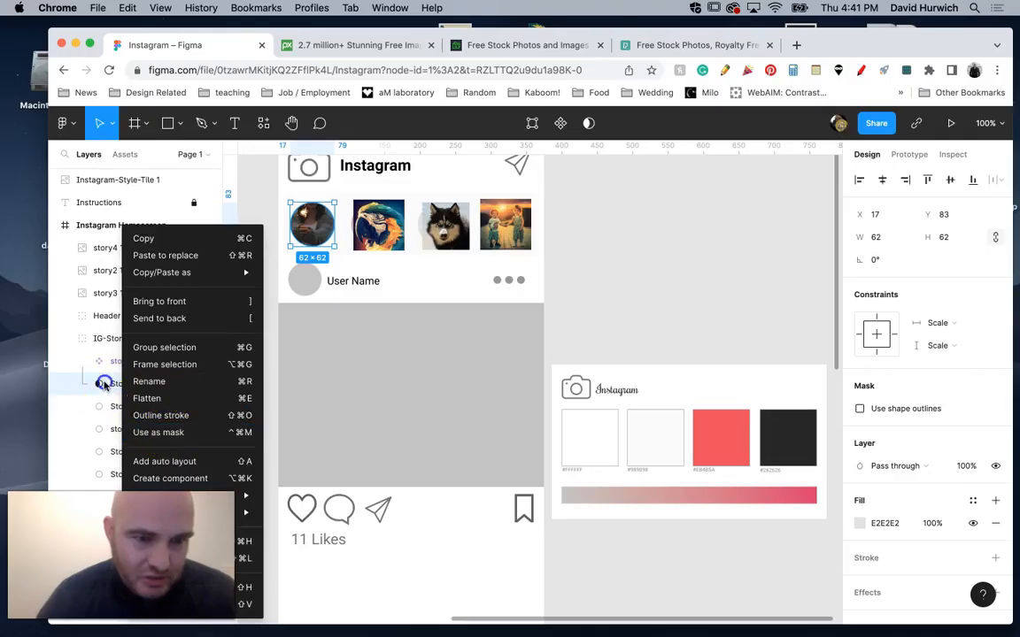
left_click(149, 432)
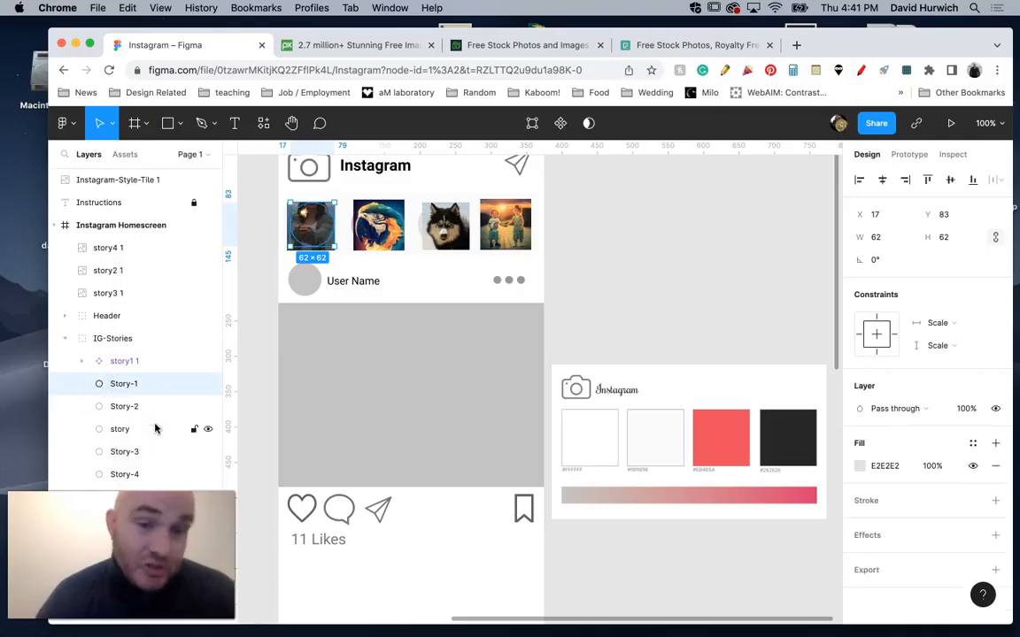
key("super+z")
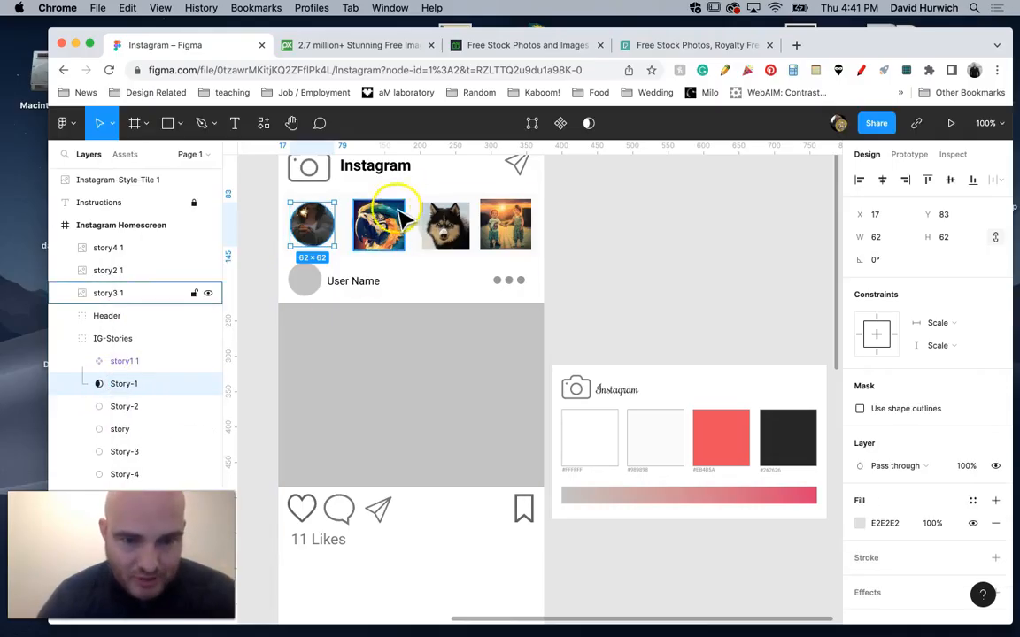
Move the story3 image layer directly above Story-2 in IG-Stories and use the Story-2 circle as its mask.
left_click_drag(112, 292, 129, 406)
right_click(130, 407)
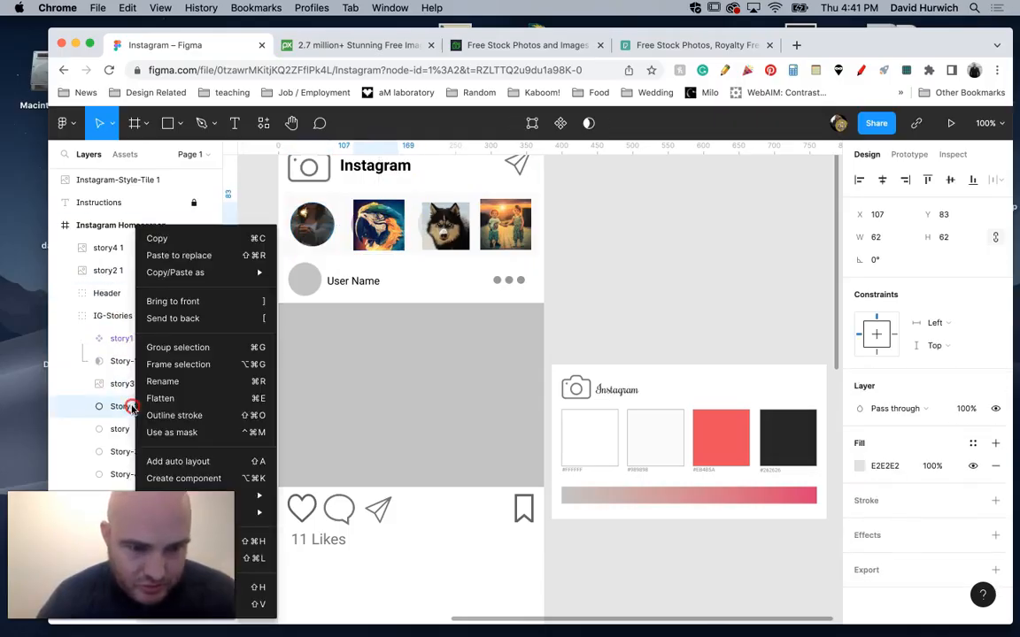
left_click(165, 429)
Move the story2 image layer directly above Story-3 in IG-Stories and use the Story-3 circle as its mask.
left_click_drag(111, 270, 129, 449)
left_click(129, 451)
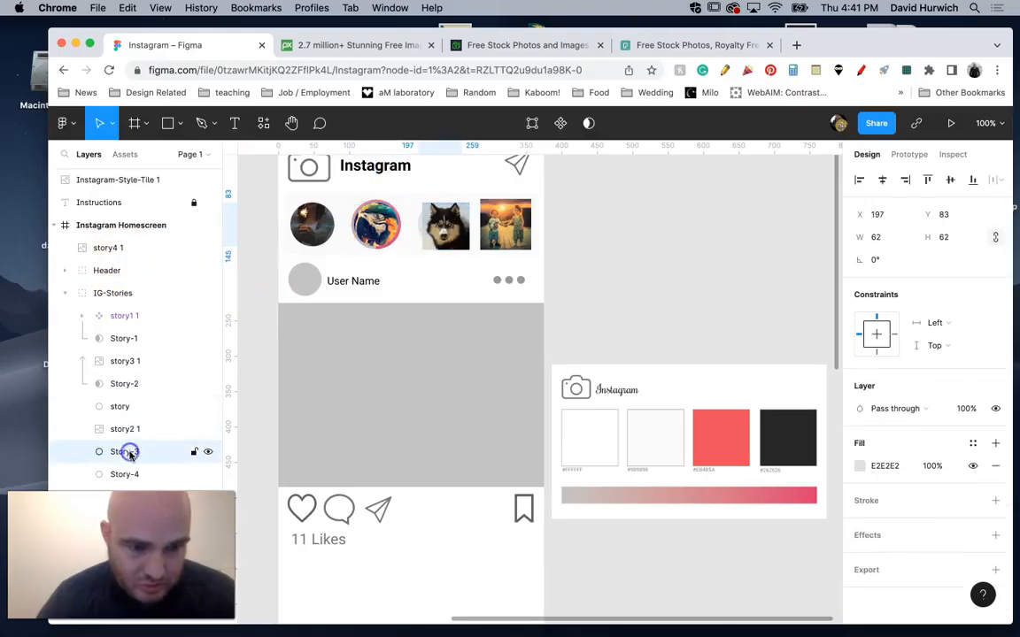
right_click(129, 451)
left_click(165, 437)
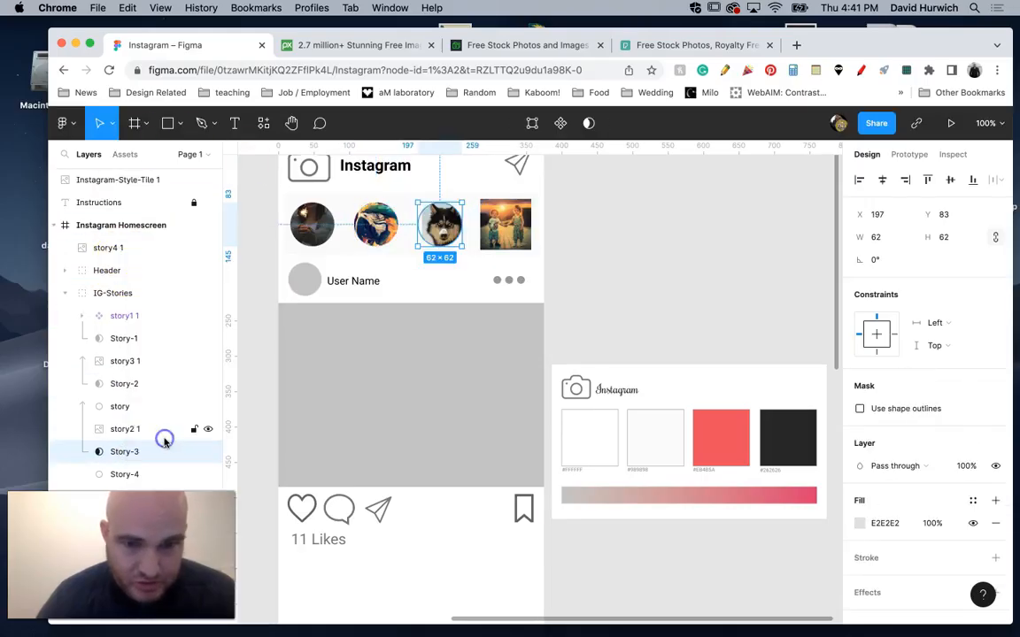
Shift the masked story2 dog photo inside its circle to X 196, Y 83.
double_click(446, 232)
left_click_drag(446, 232, 441, 232)
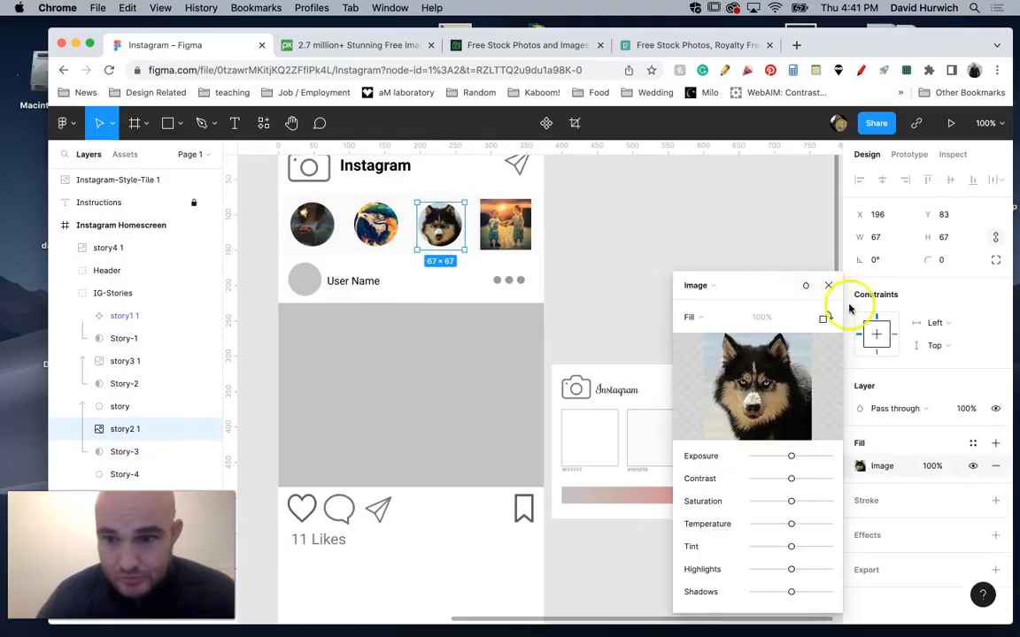
left_click(829, 285)
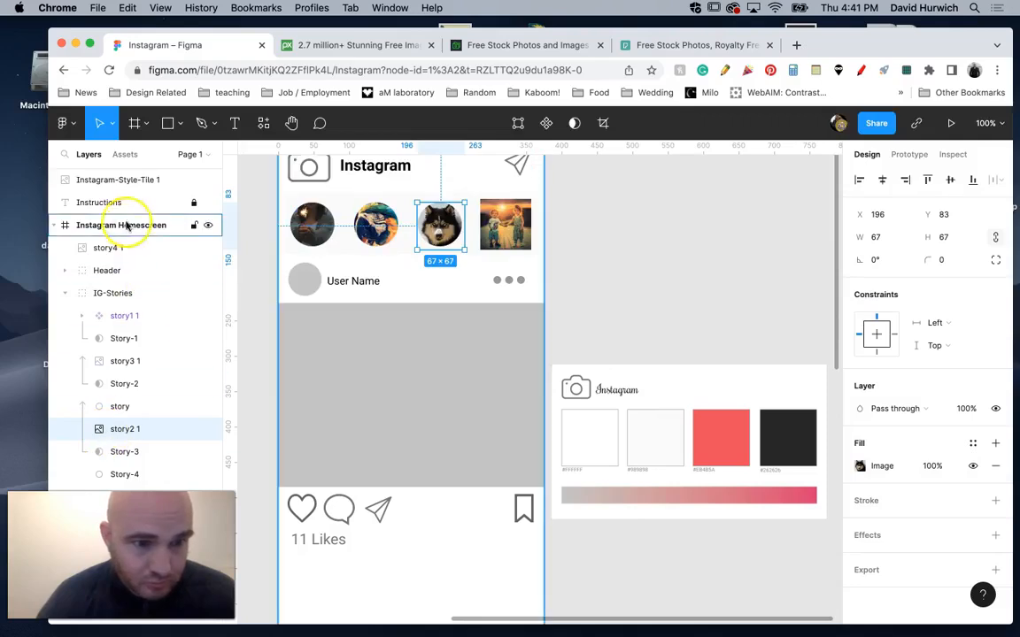
Move the story4 image layer directly above Story-4 in IG-Stories and use the Story-4 circle as its mask.
left_click_drag(106, 241, 132, 466)
left_click(126, 475)
right_click(125, 476)
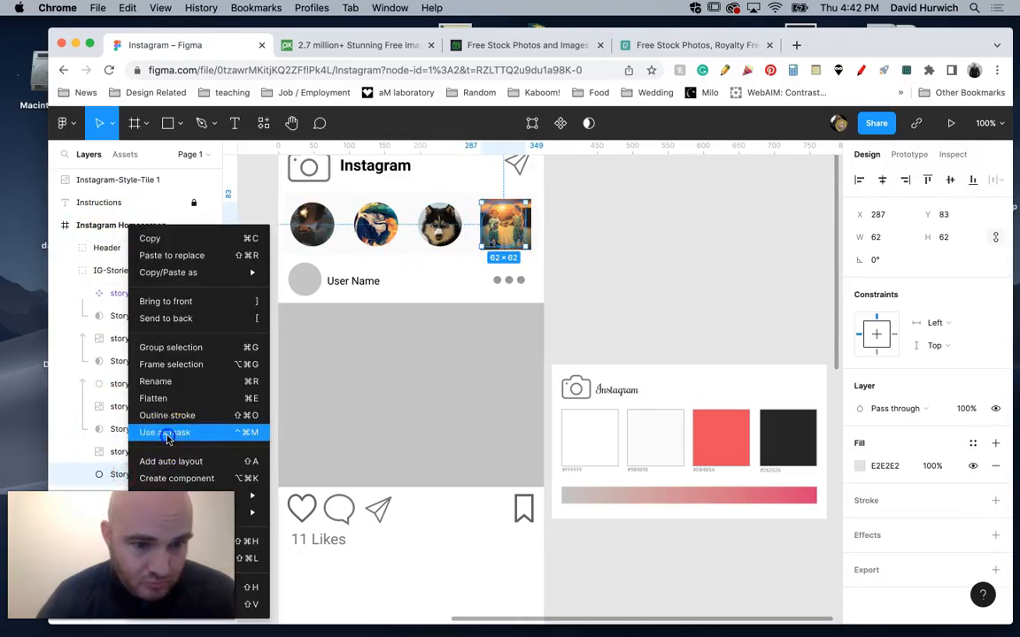
left_click(168, 433)
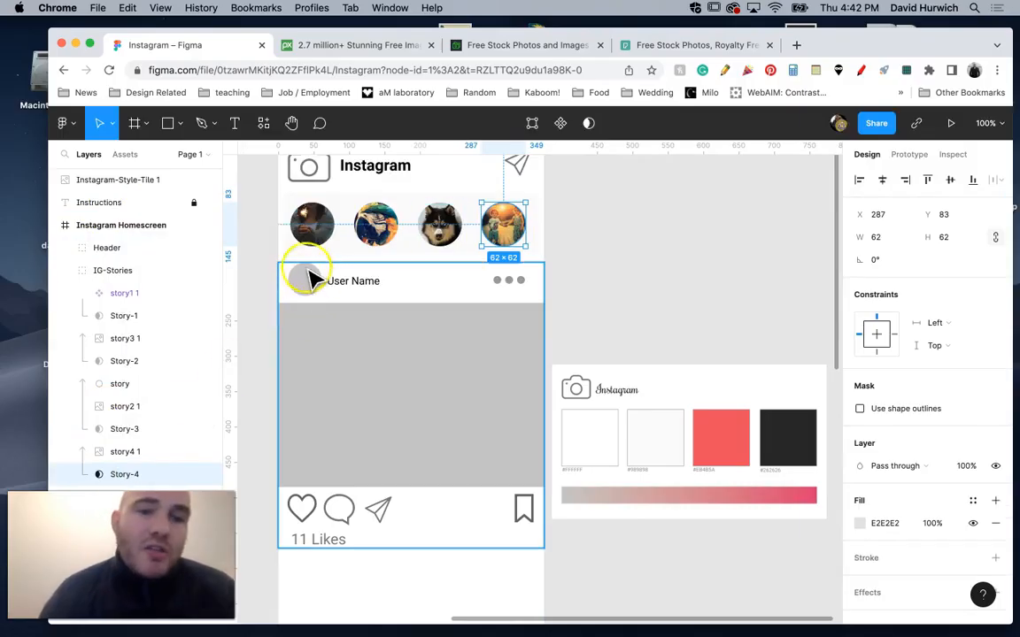
Place profile1.jpg from the Profile Pictures folder as a 56 × 56 square over the post's profile circle.
left_click(177, 123)
left_click(177, 261)
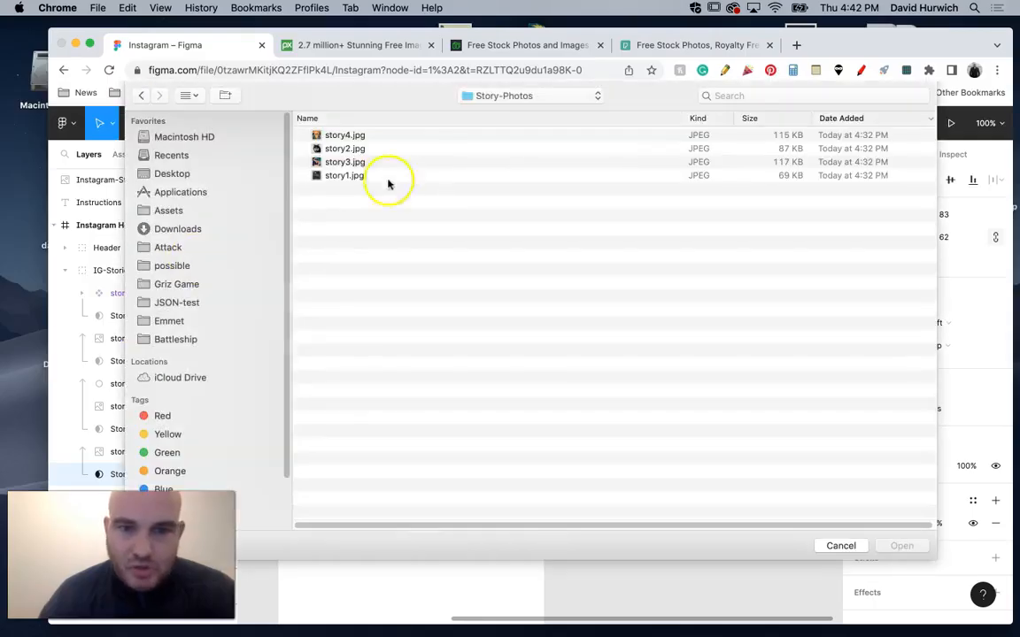
left_click(483, 97)
left_click(484, 111)
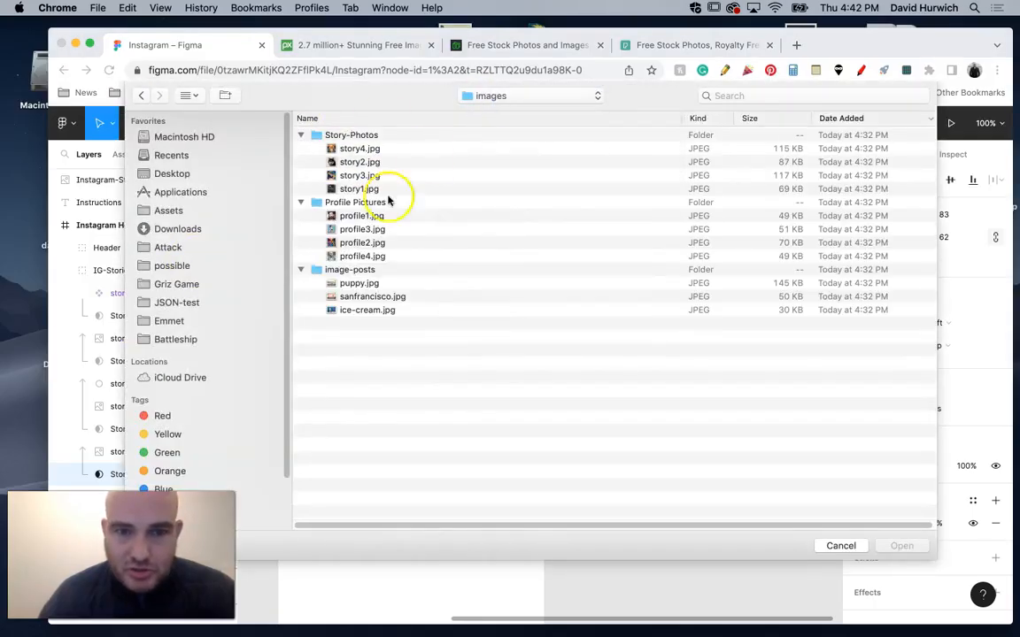
left_click(362, 218)
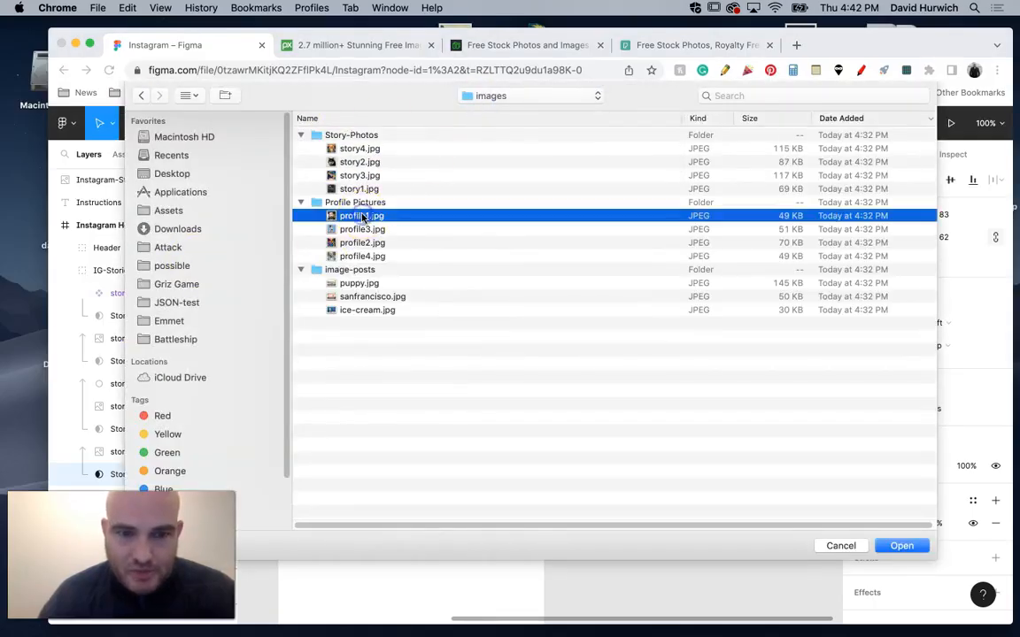
double_click(362, 218)
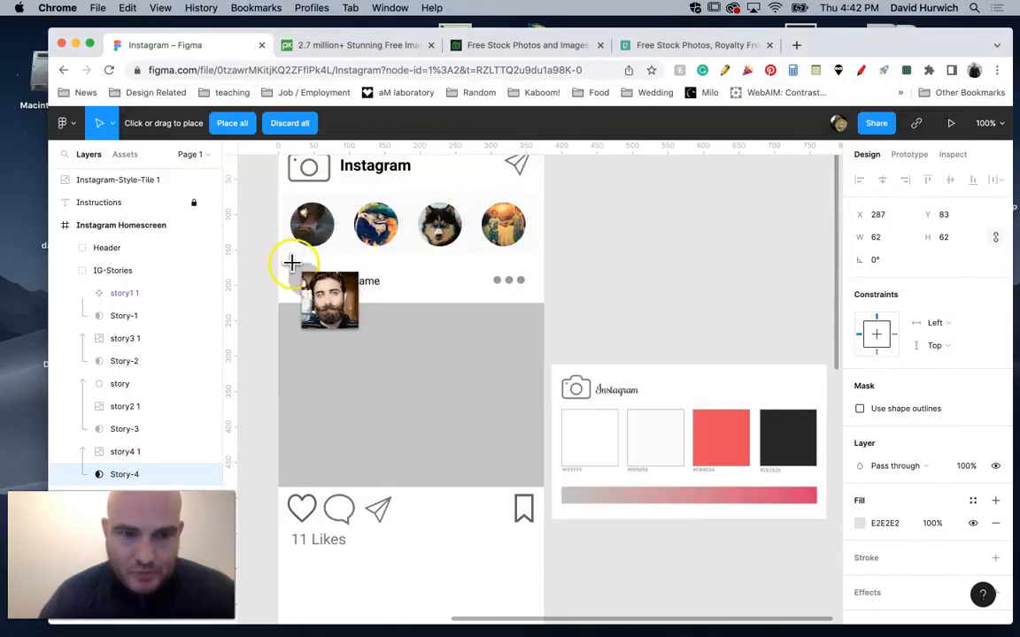
left_click_drag(287, 260, 330, 302)
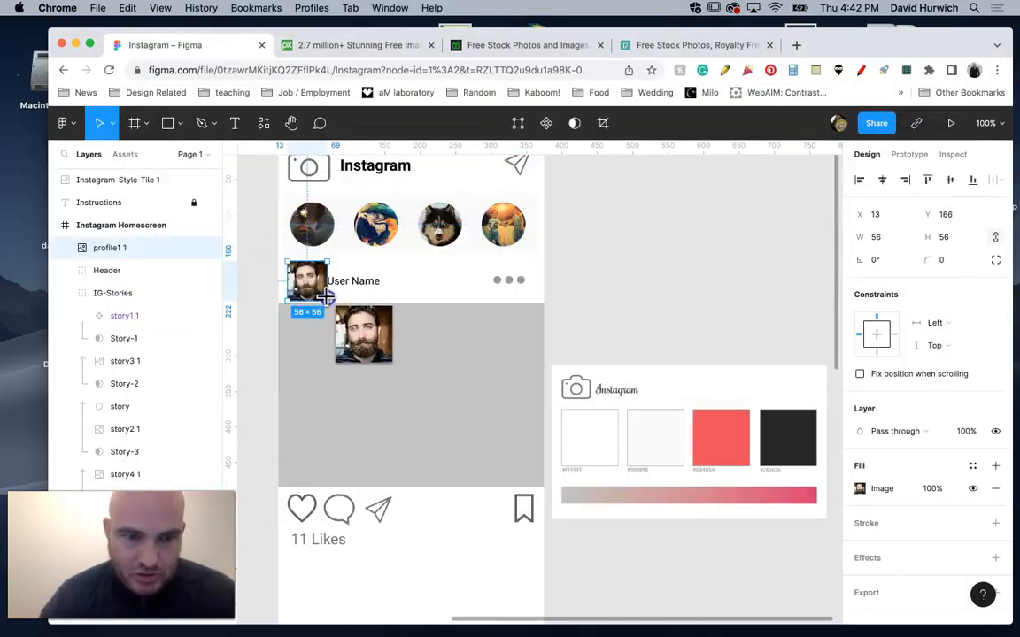
Move the profile1 image layer into the Post-1 group directly above Profile Picture Mask, toggling its visibility to check the circle beneath.
left_click(66, 293)
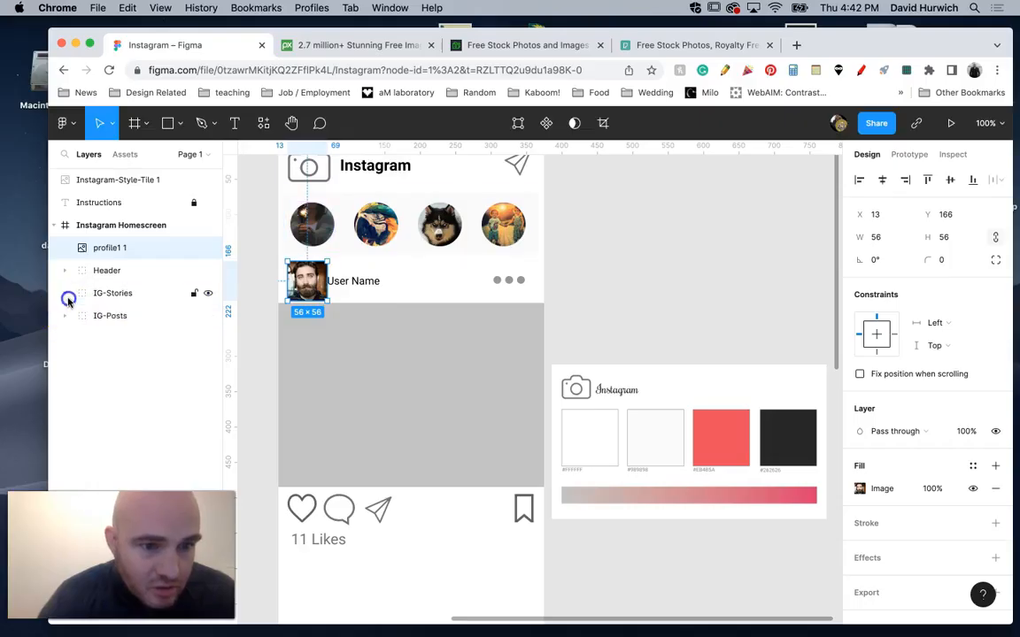
left_click(66, 317)
left_click(81, 338)
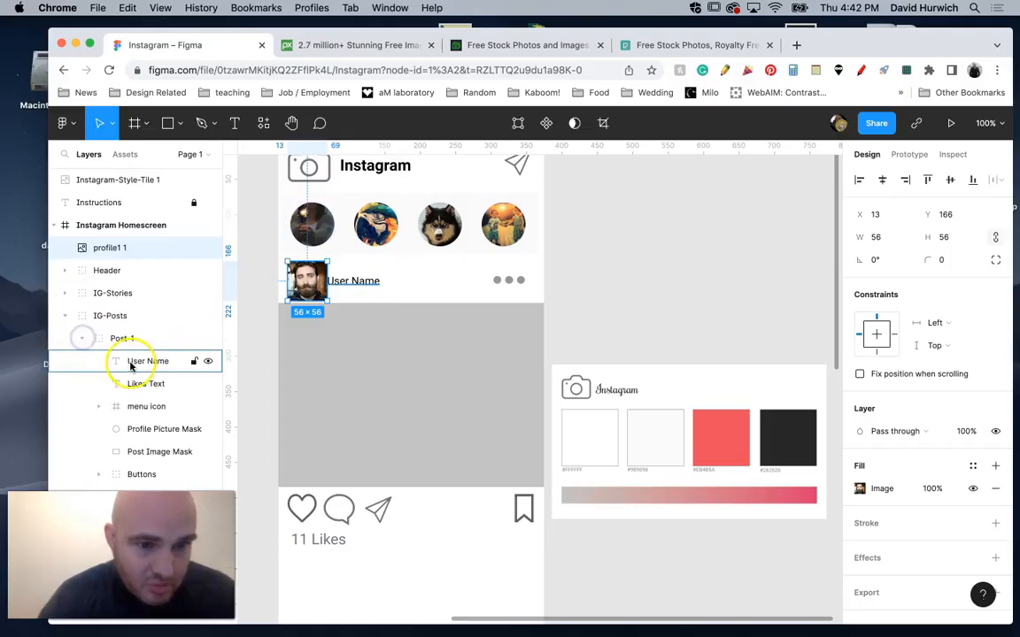
left_click(209, 430)
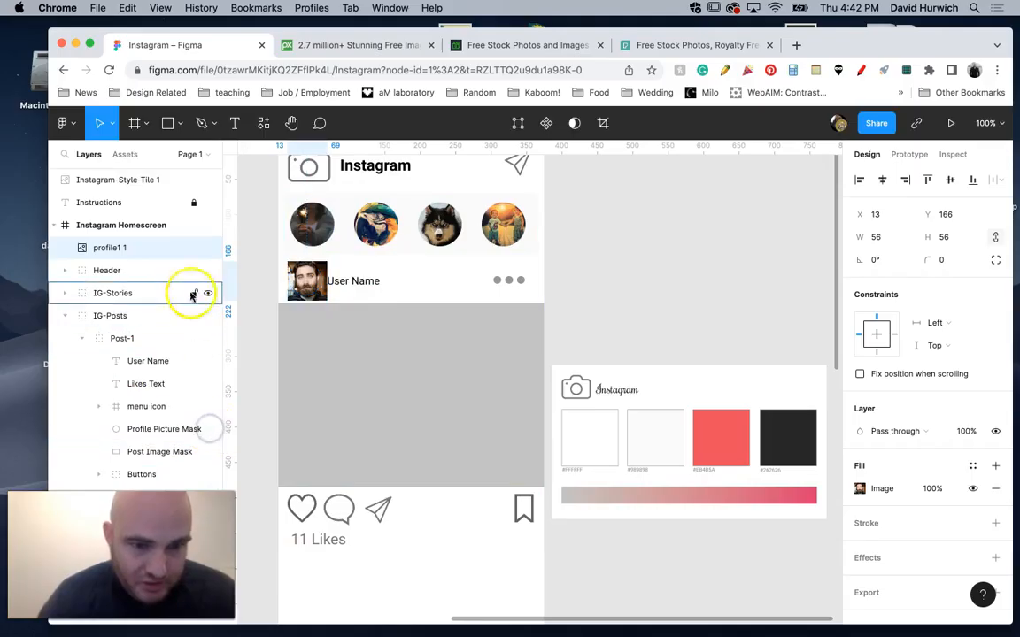
left_click_drag(132, 248, 200, 426)
left_click(209, 409)
left_click(206, 429)
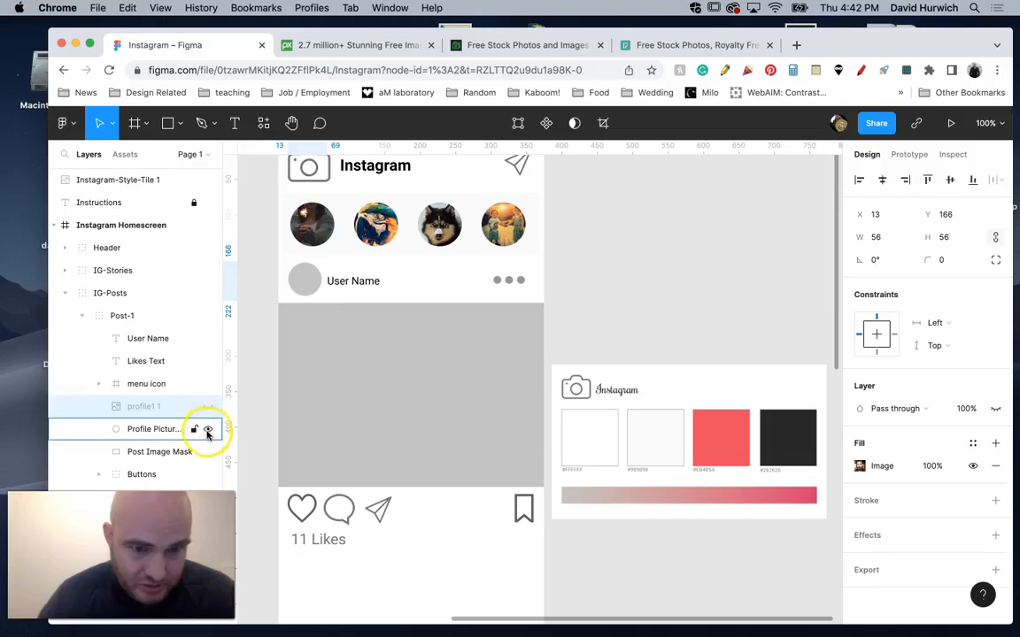
left_click(208, 406)
Use the Profile Picture Mask circle as a mask for the profile1 photo.
right_click(173, 430)
left_click(208, 430)
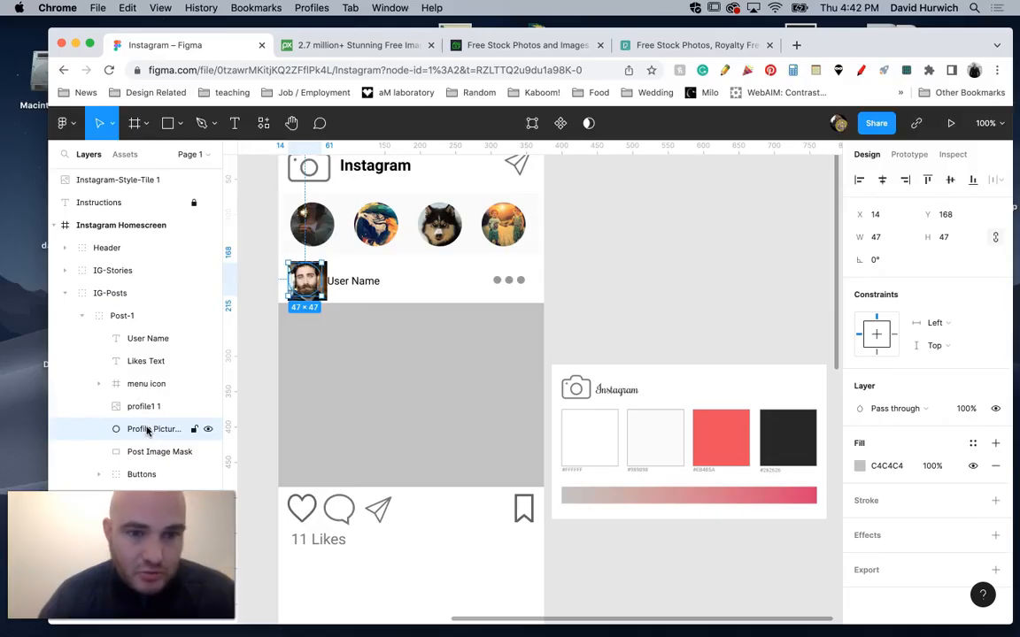
right_click(148, 431)
left_click(187, 429)
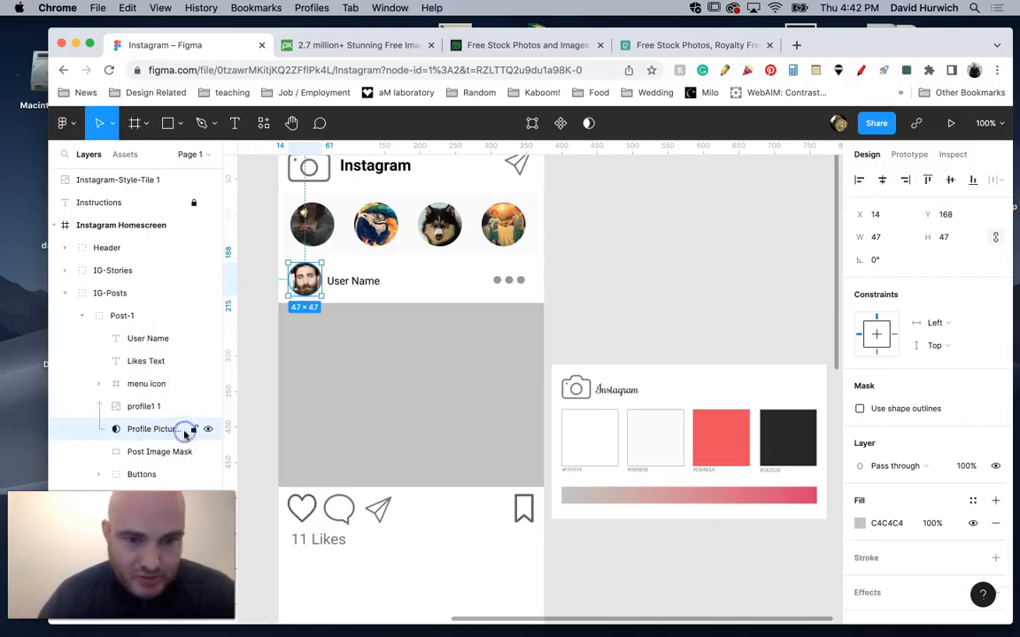
left_click(277, 225)
Replace the post's User Name text with "Dude1234".
double_click(342, 281)
double_click(342, 281)
double_click(349, 287)
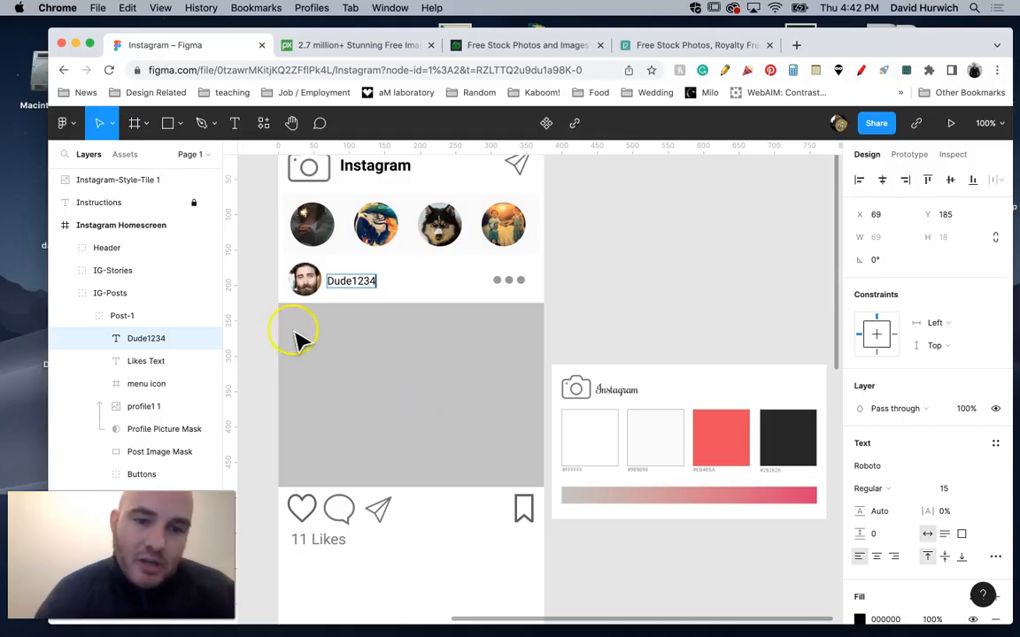
left_click(258, 336)
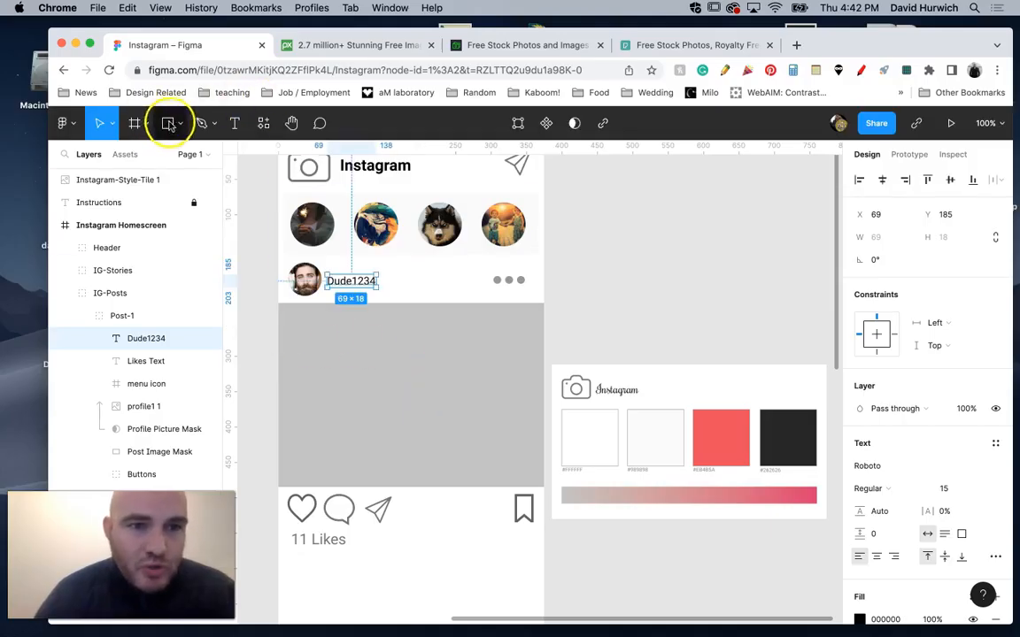
Place puppy.jpg from the image-posts folder over the grey post image area at about 401 × 267.
left_click(167, 122)
left_click(171, 265)
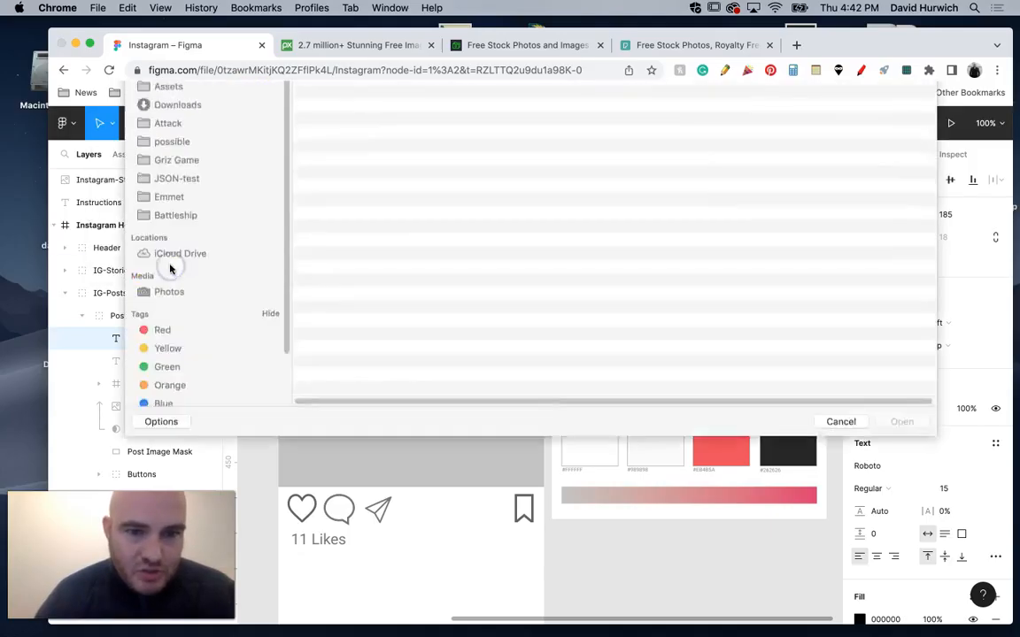
left_click(498, 96)
left_click(496, 107)
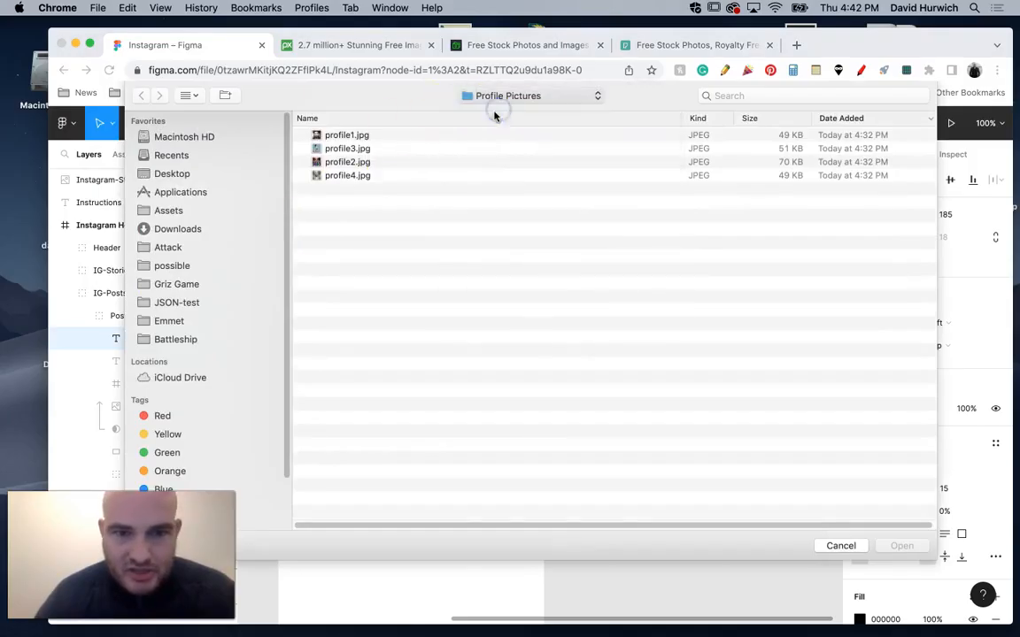
double_click(352, 285)
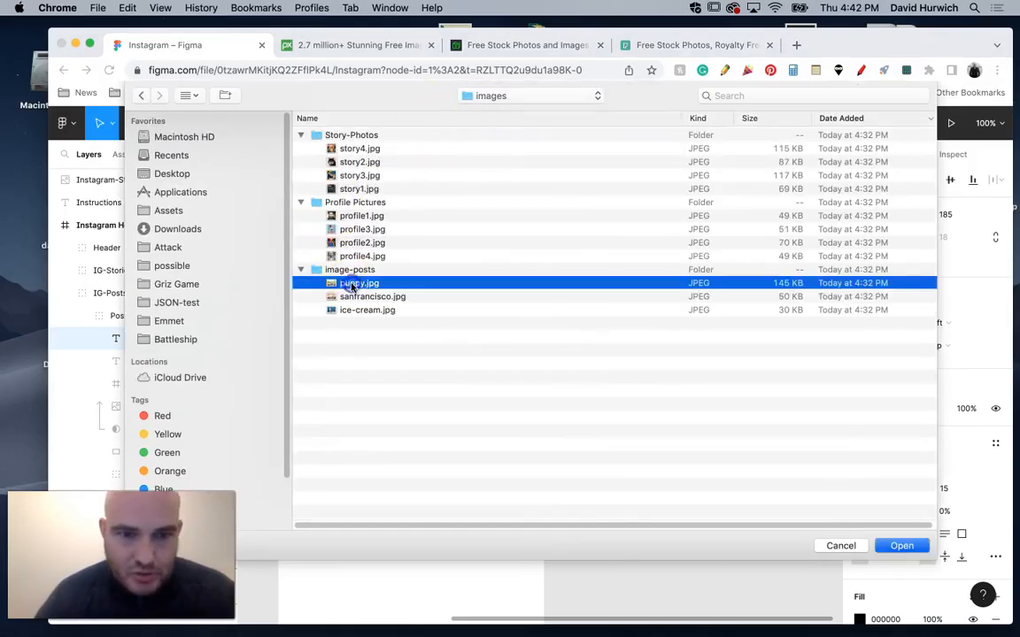
left_click(269, 301)
left_click_drag(359, 354, 555, 479)
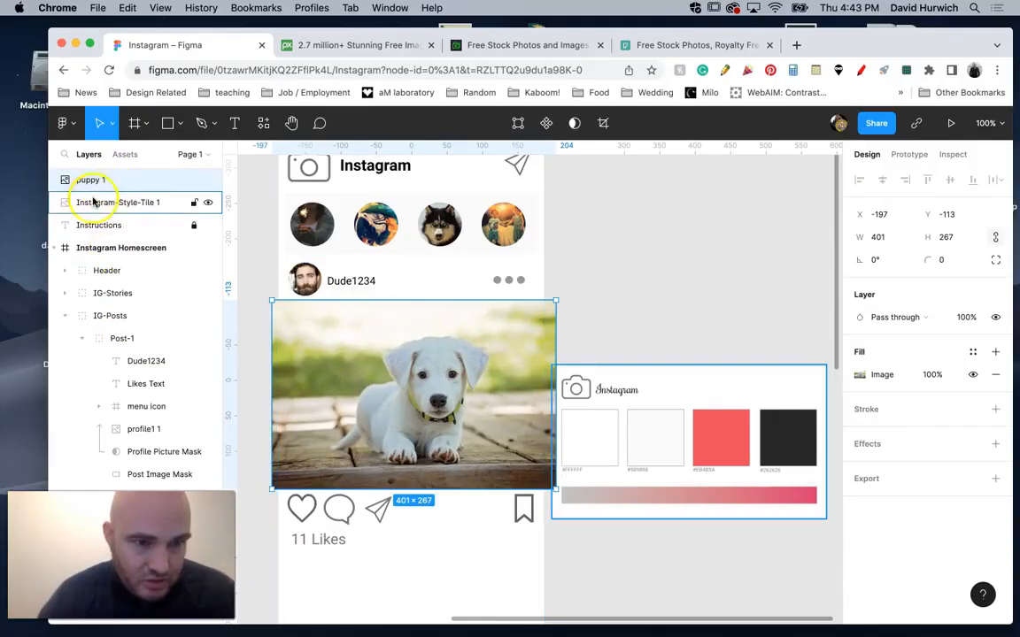
left_click(207, 204)
left_click(207, 204)
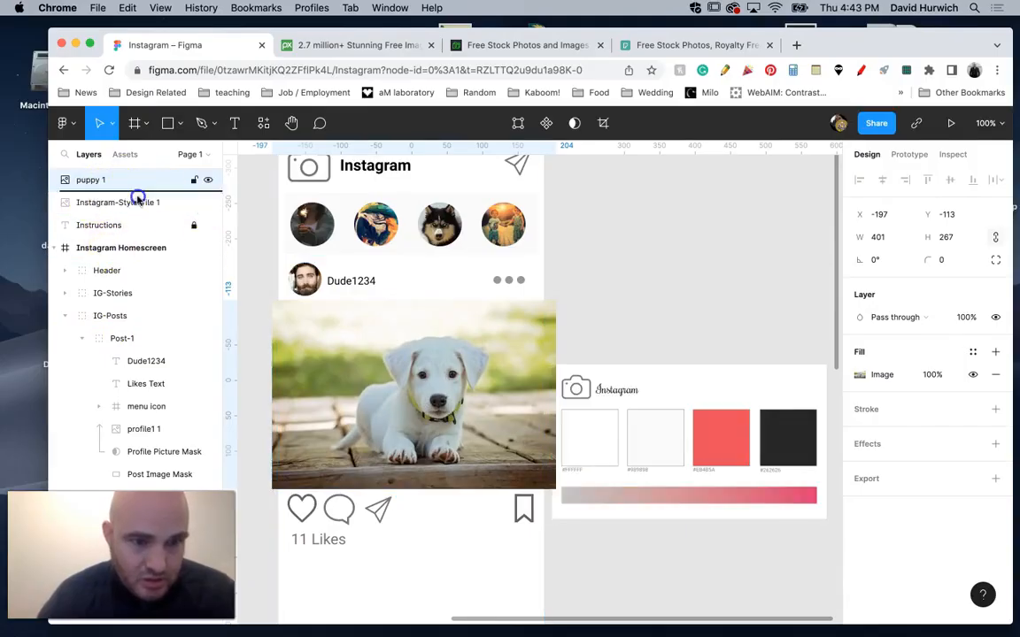
Move the puppy image layer into the Post-1 group directly above Post Image Mask, toggling its visibility to check the shape beneath.
left_click_drag(90, 180, 154, 478)
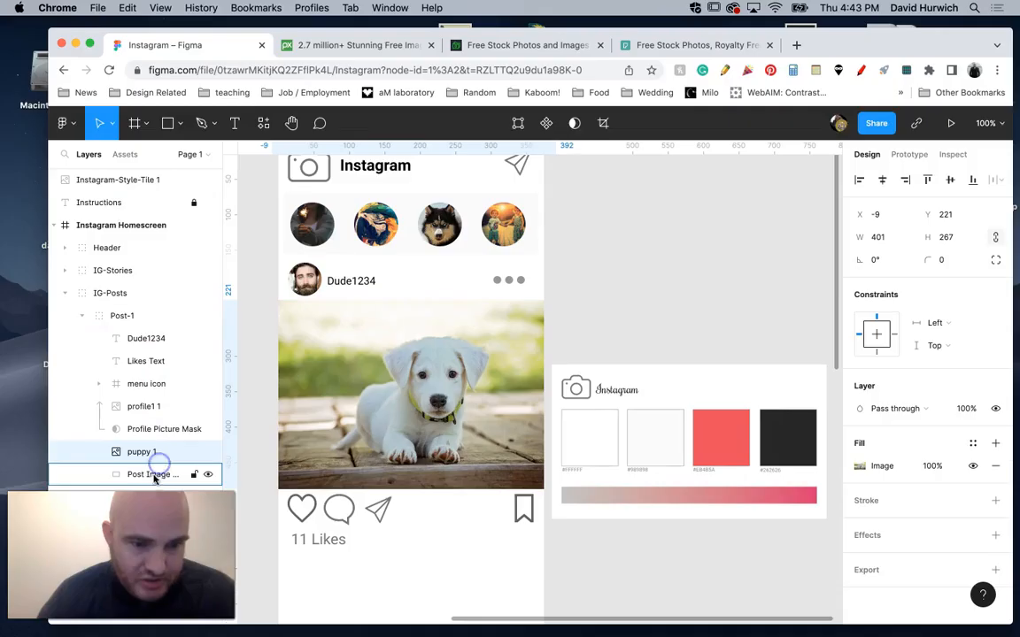
left_click(208, 453)
left_click(162, 476)
left_click(207, 474)
left_click(207, 474)
left_click(176, 453)
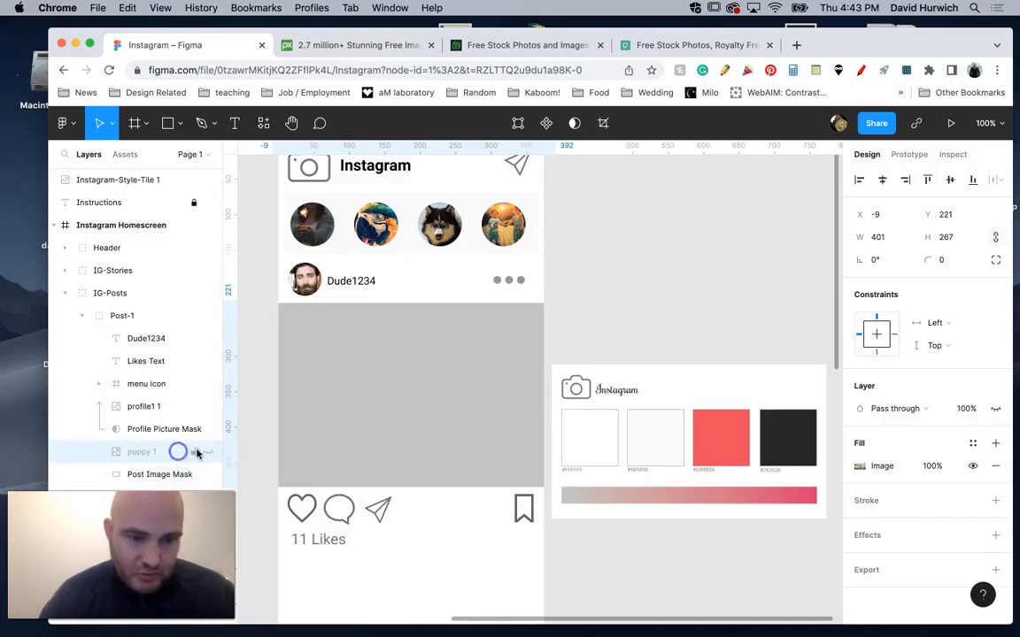
left_click(207, 452)
Use the Post Image Mask rectangle as a mask for the puppy photo.
left_click(152, 475)
right_click(151, 475)
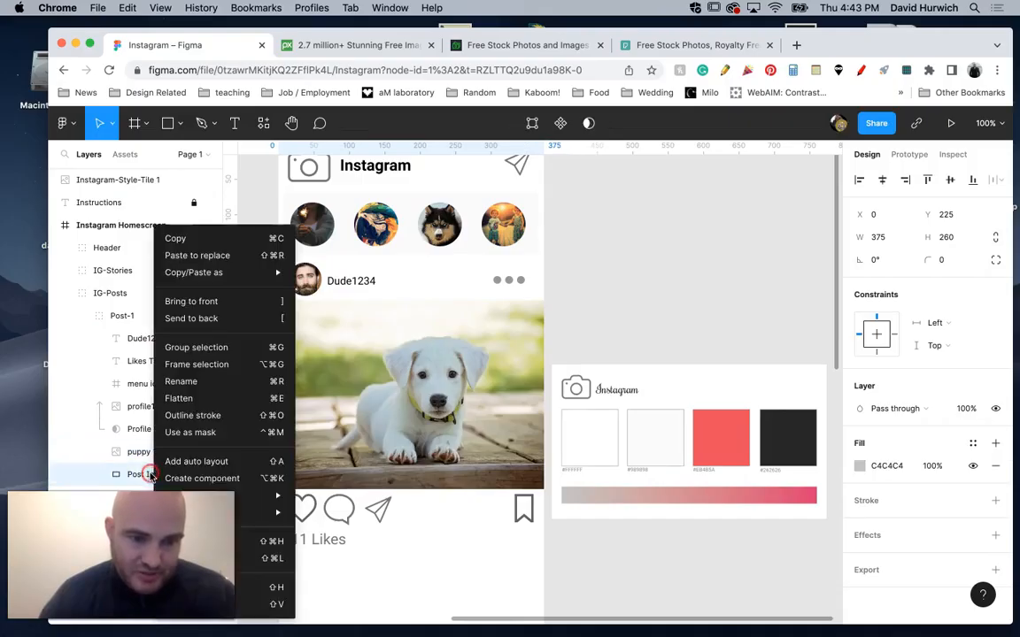
left_click(200, 431)
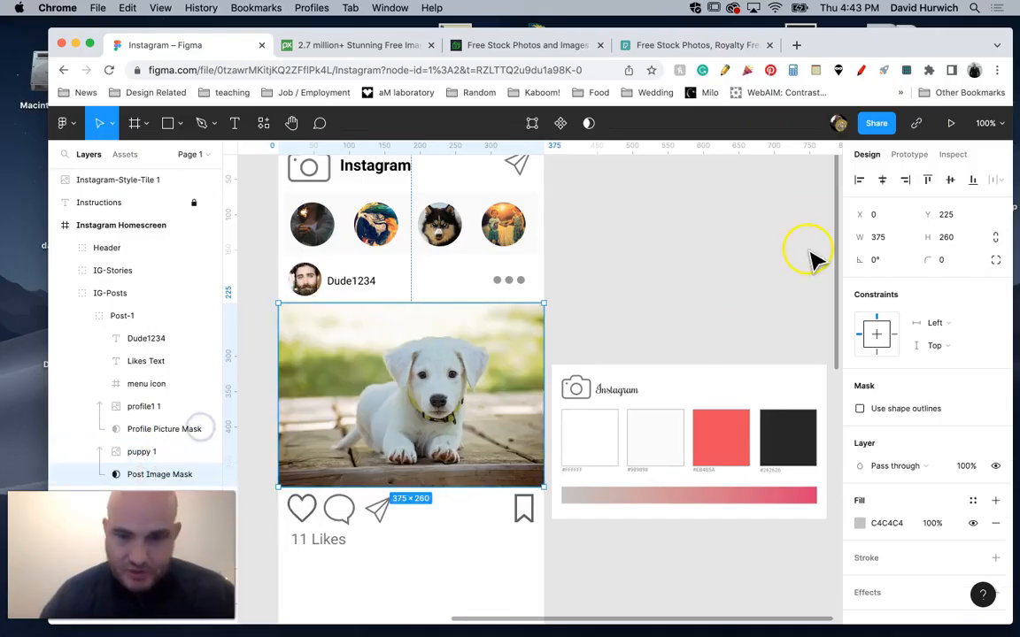
left_click(698, 268)
Duplicate the Post-1 group and place the copy directly below the original at Y 586.
key("minus")
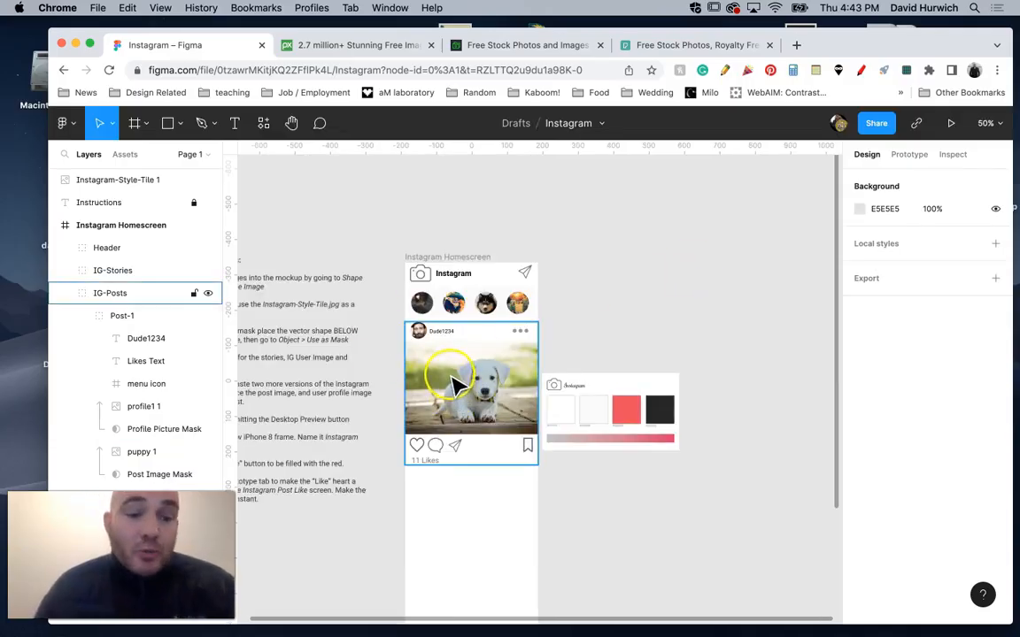
scroll(453, 372, "down", 5)
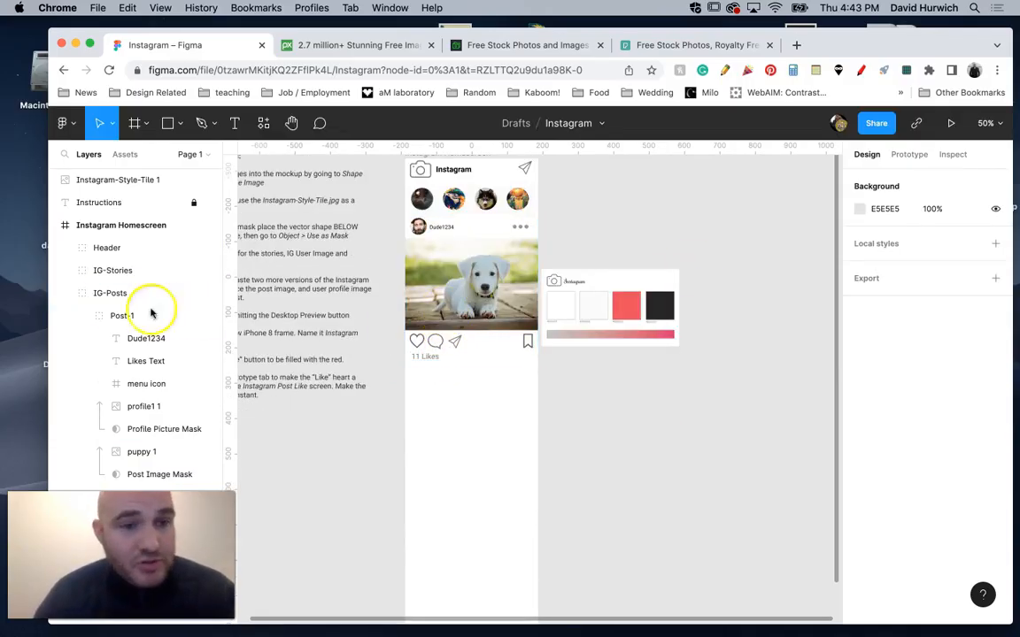
left_click(81, 316)
left_click(123, 317)
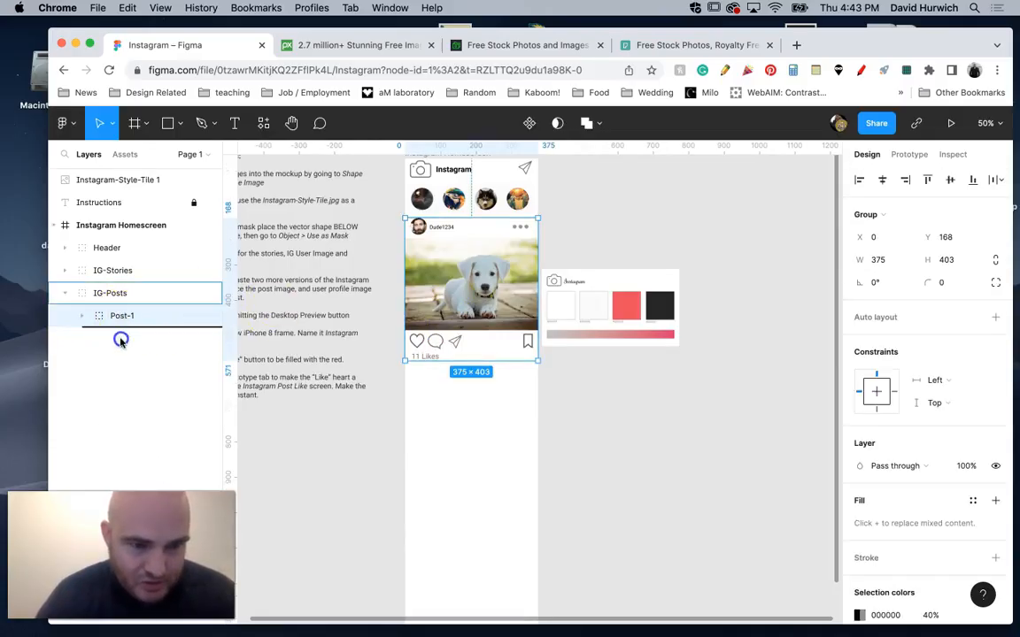
key("super+d")
left_click_drag(440, 301, 440, 449)
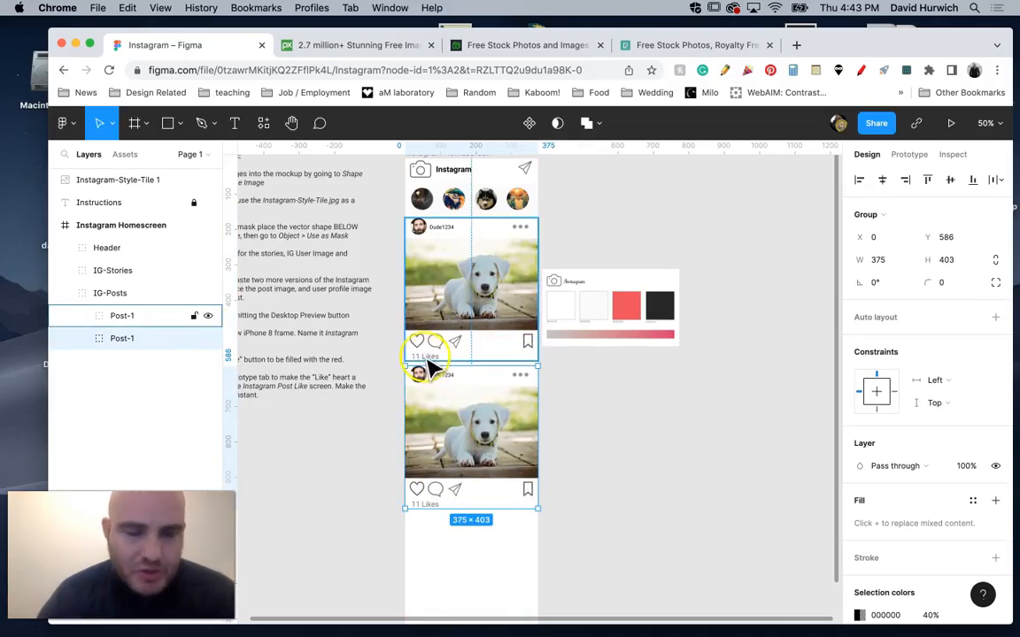
Rename the duplicated post group as Post-2 and toggle Post-1's visibility to check which post it controls.
double_click(123, 339)
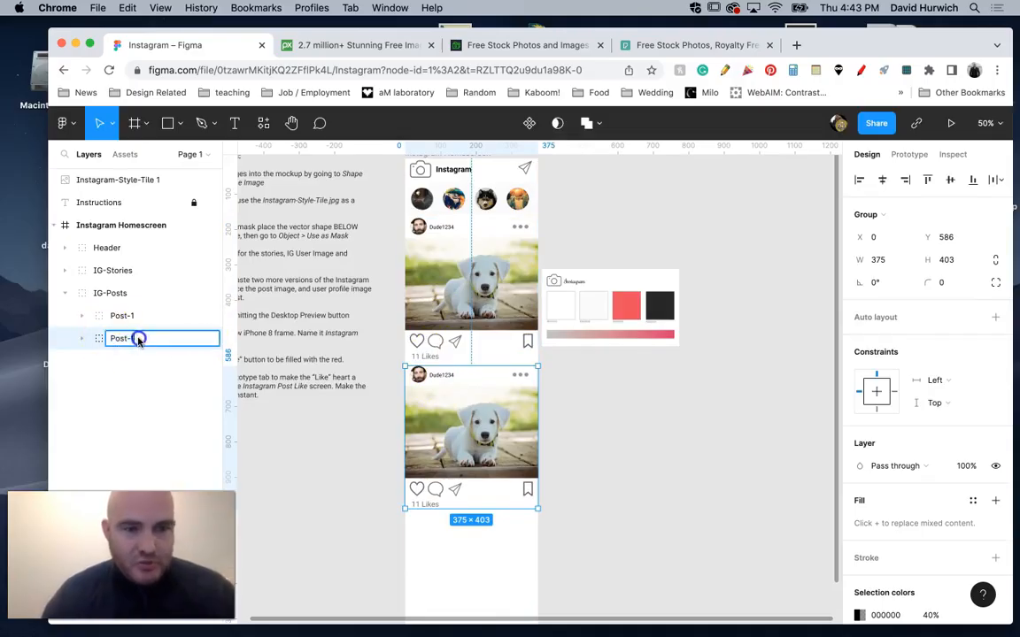
type("Post-2")
key("Return")
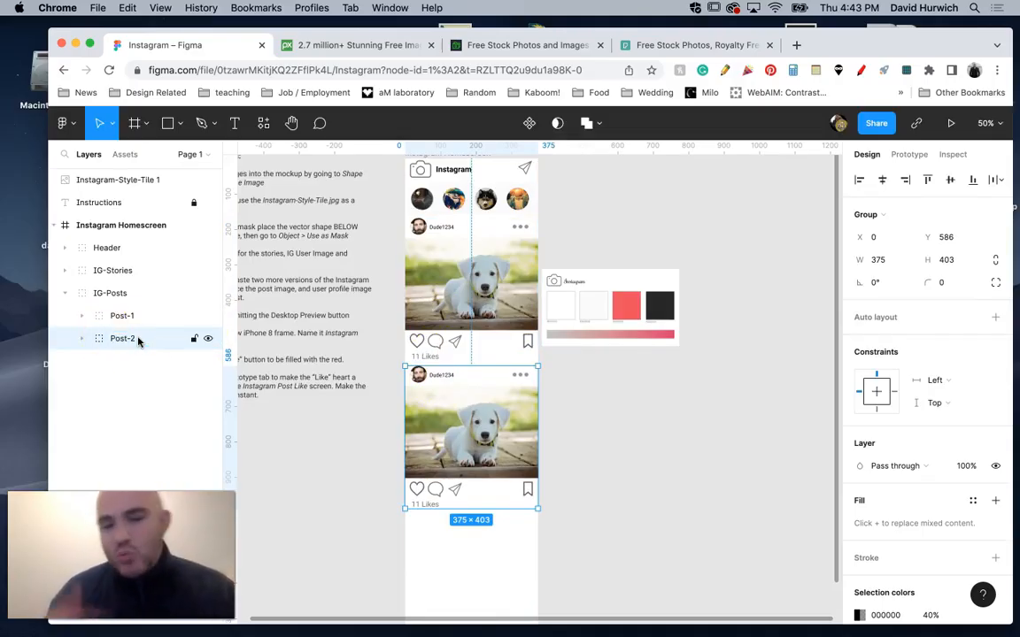
left_click(207, 315)
left_click(206, 315)
Open the image fill settings of the profile picture in the Post-2 group.
left_click(416, 405)
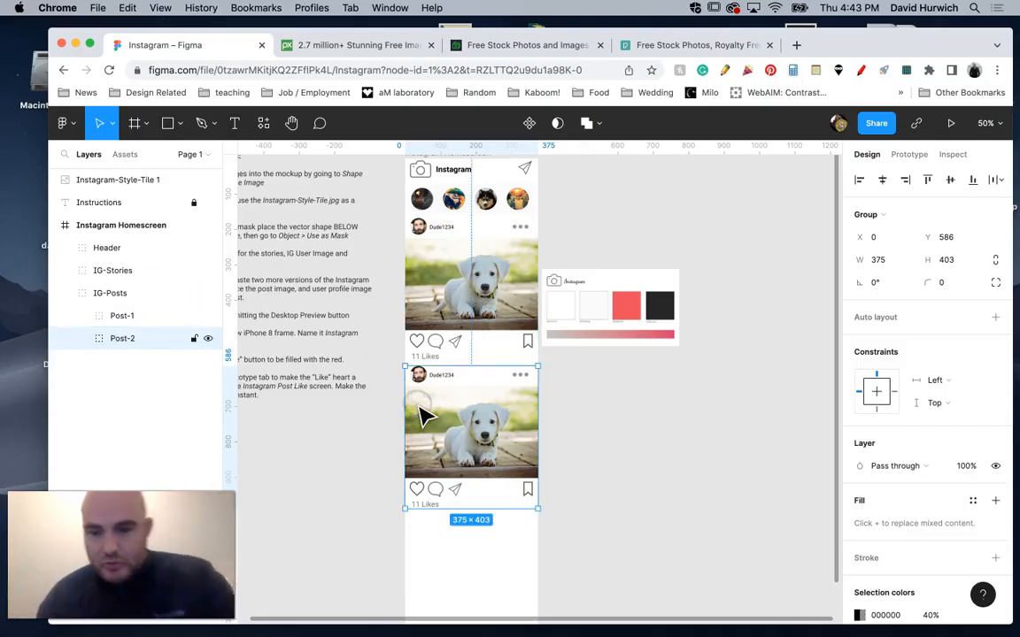
key("super+plus")
key("super+plus")
left_click_drag(349, 390, 688, 385)
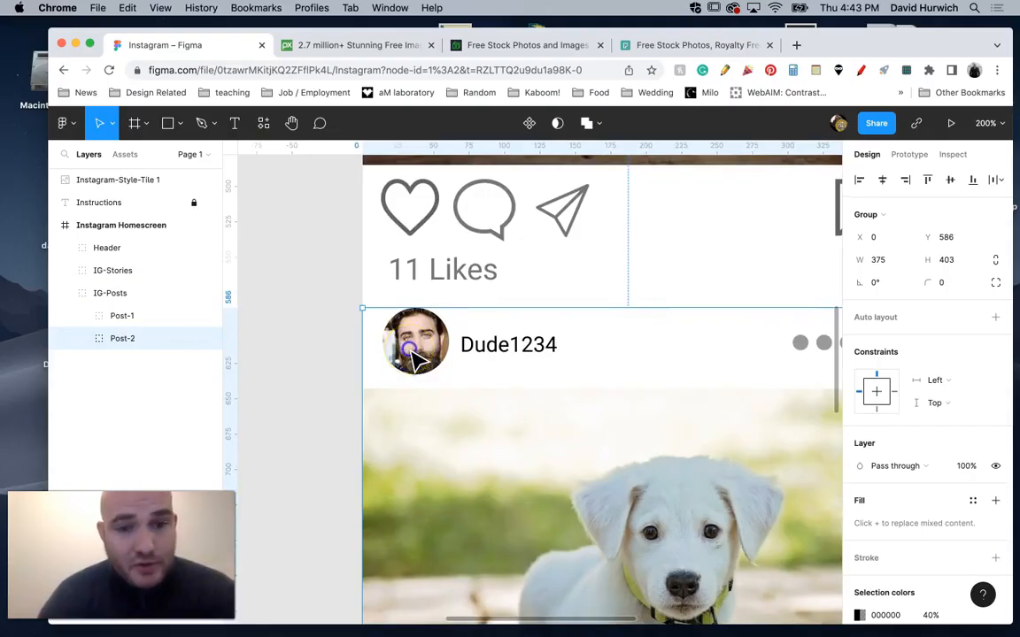
double_click(416, 358)
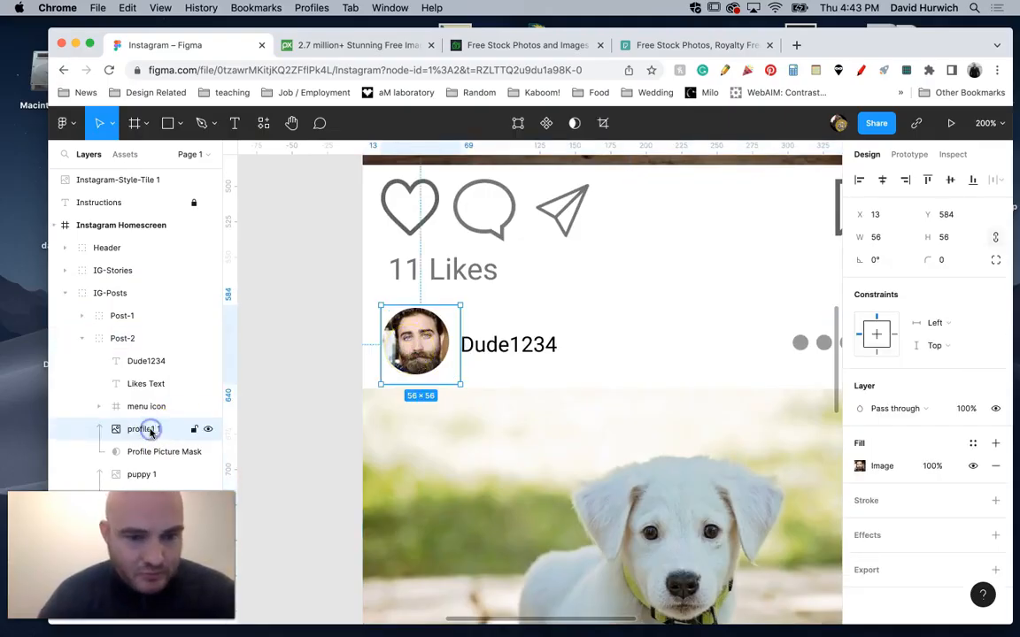
left_click(415, 347)
double_click(417, 348)
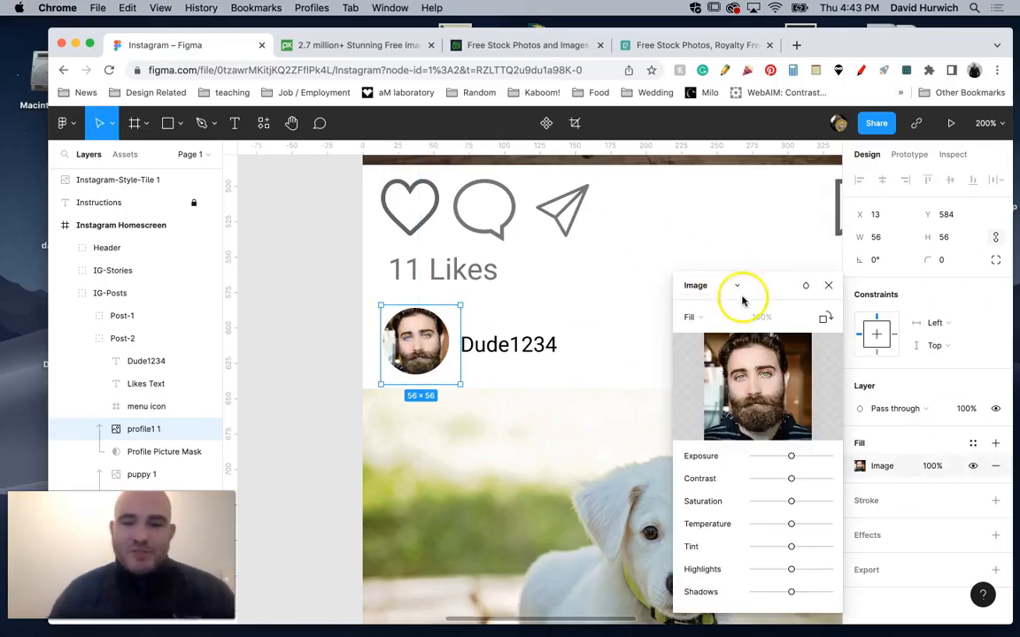
Try lowering the profile photo's exposure, contrast and tint, and reset the three adjustments to neutral.
left_click_drag(791, 456, 758, 478)
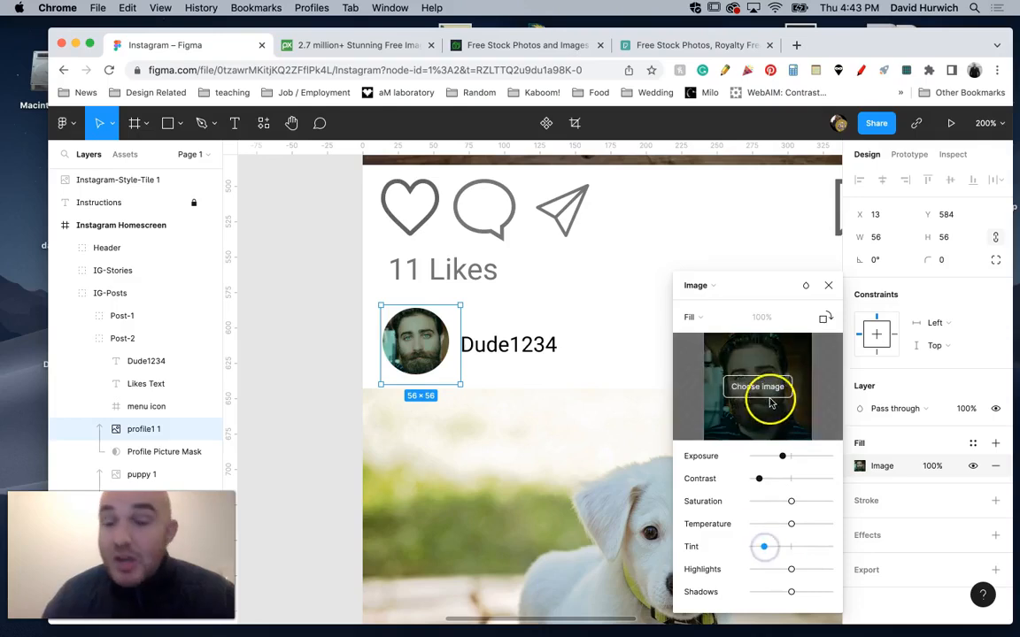
left_click(789, 549)
left_click(788, 479)
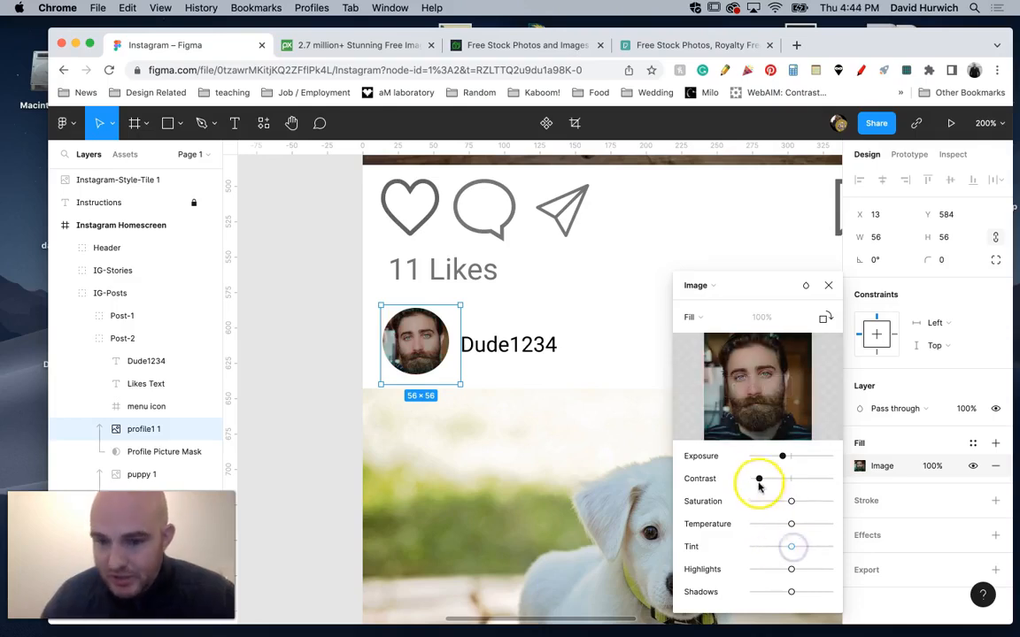
left_click(789, 457)
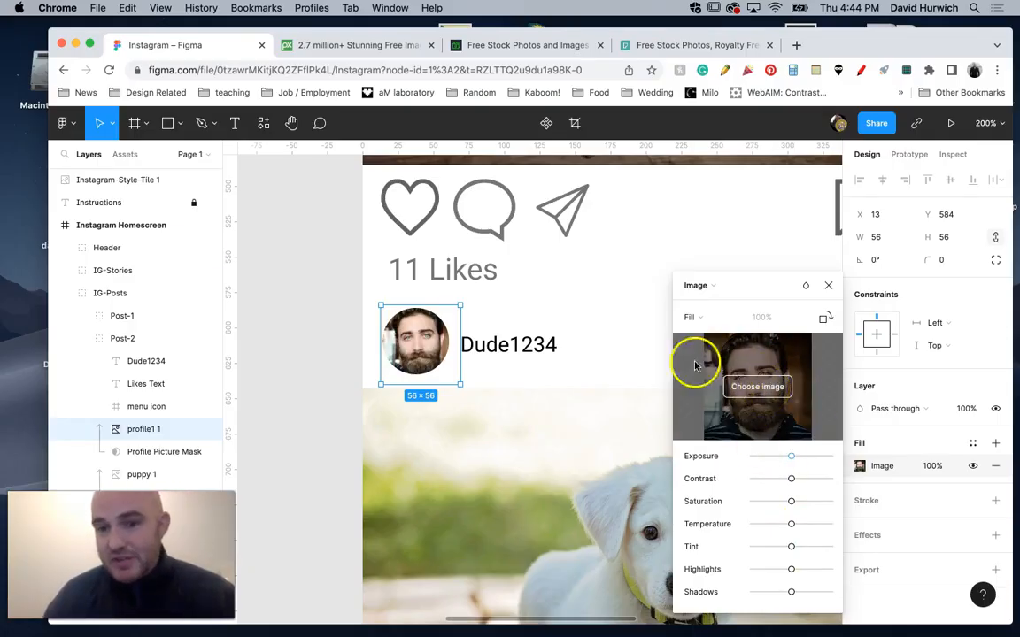
Replace the Post-2 profile picture with profile3.jpg from the Profile Pictures folder.
left_click(767, 393)
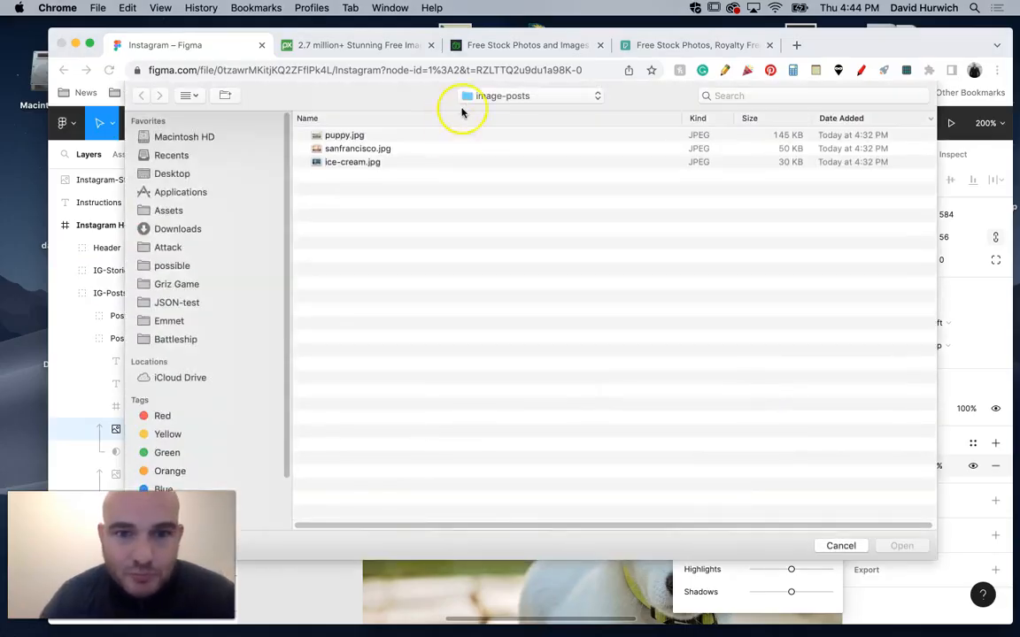
left_click(470, 98)
left_click(492, 111)
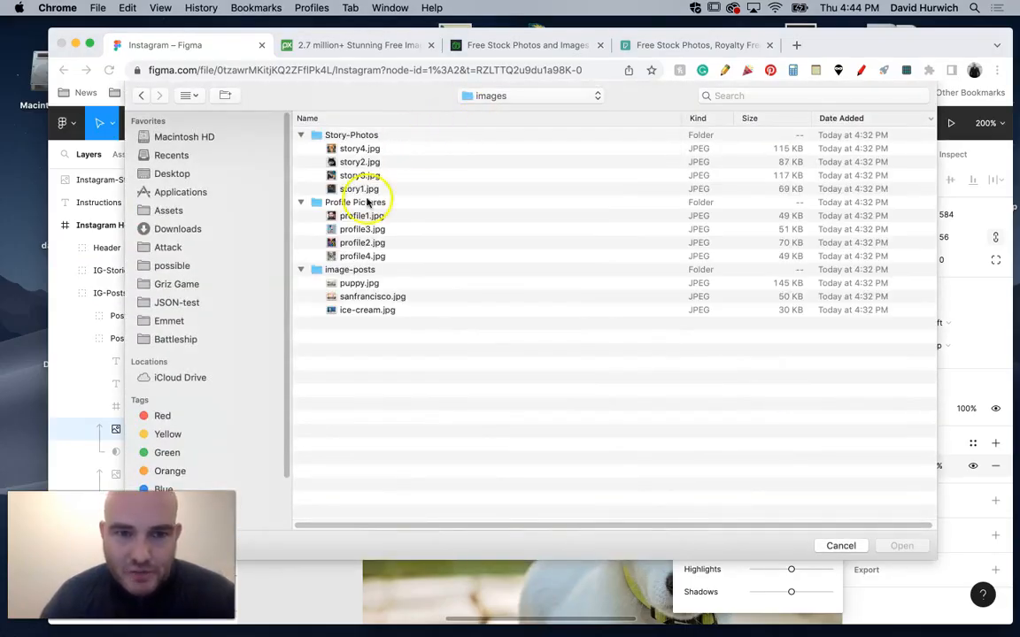
double_click(353, 231)
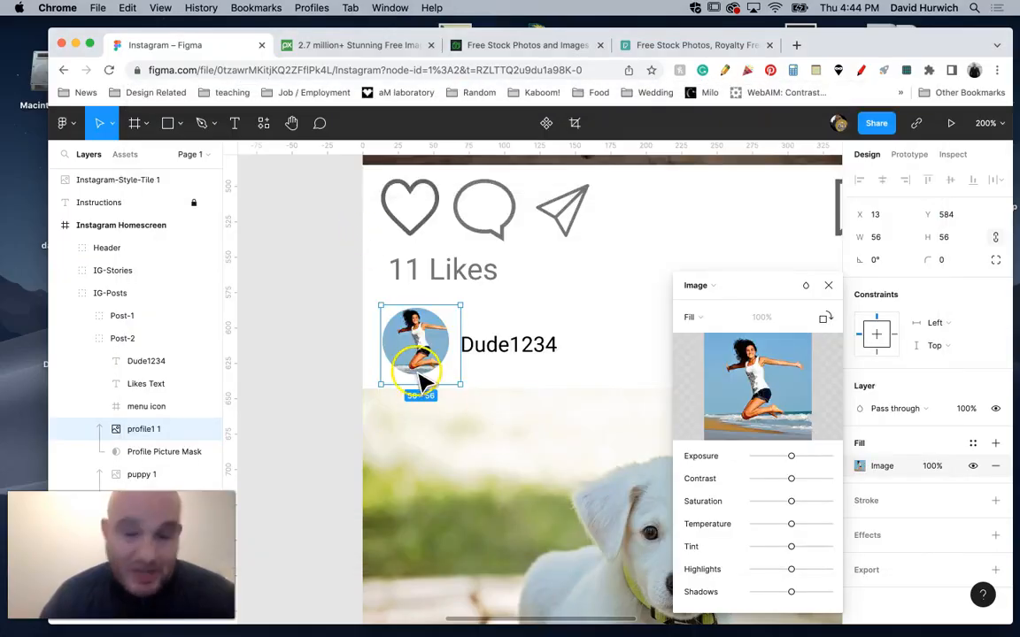
Change the Post-2 user name text to "Girl1234".
left_click(508, 358)
left_click(509, 356)
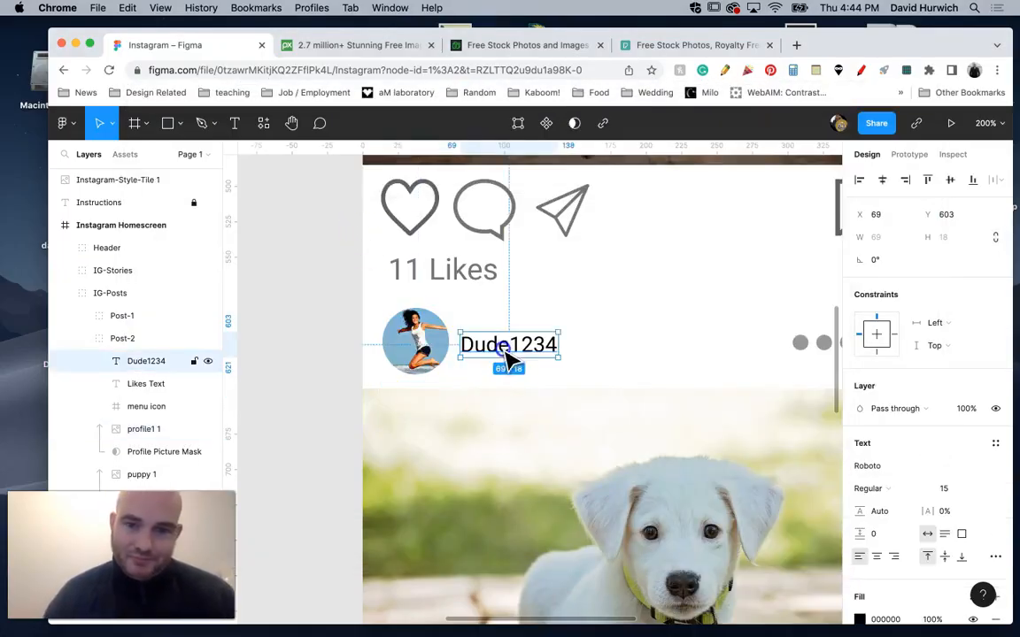
double_click(507, 355)
type("Girl")
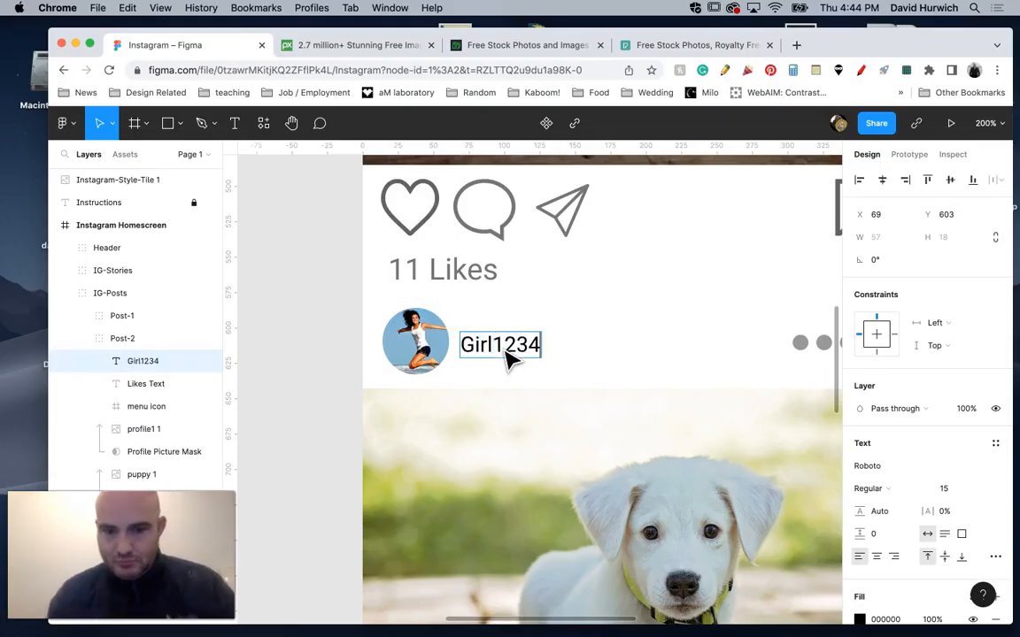
Replace the puppy photo in Post-2 with sanfrancisco.jpg from the image-posts folder.
scroll(510, 421, "down", 4)
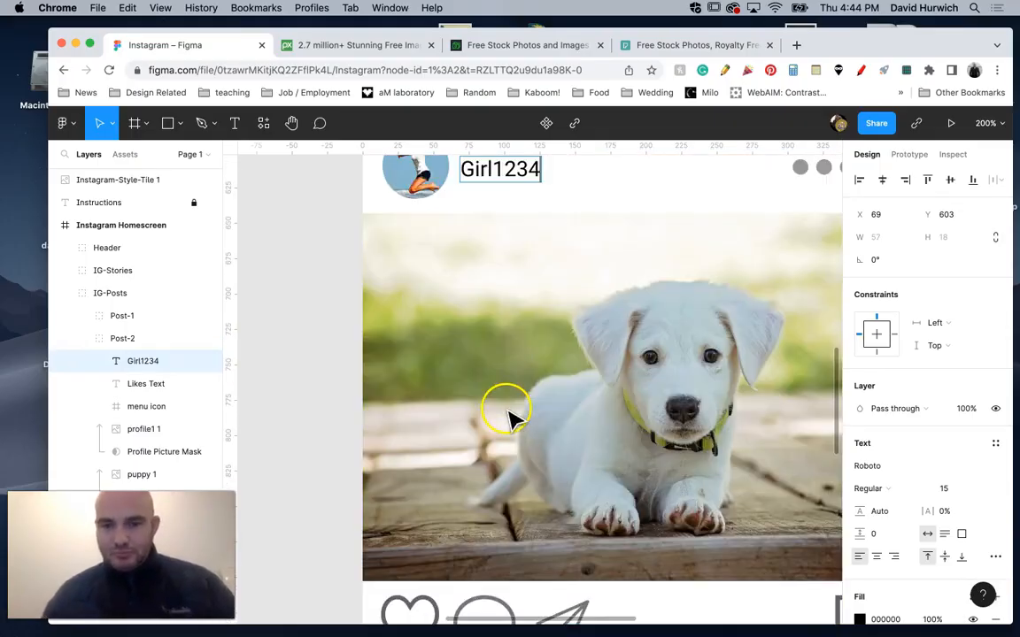
left_click(534, 405)
double_click(534, 406)
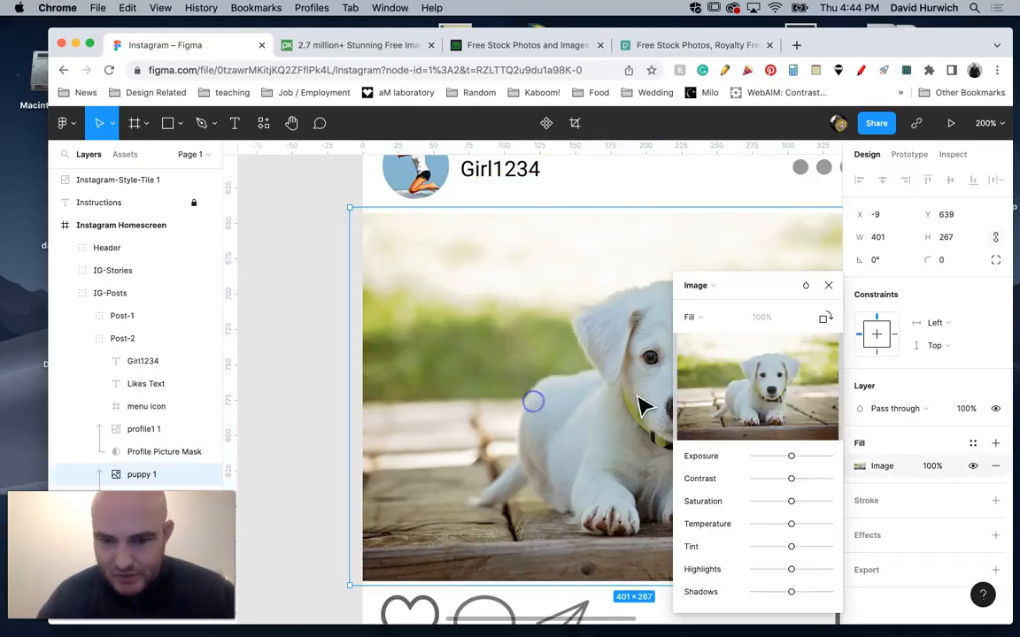
left_click(755, 387)
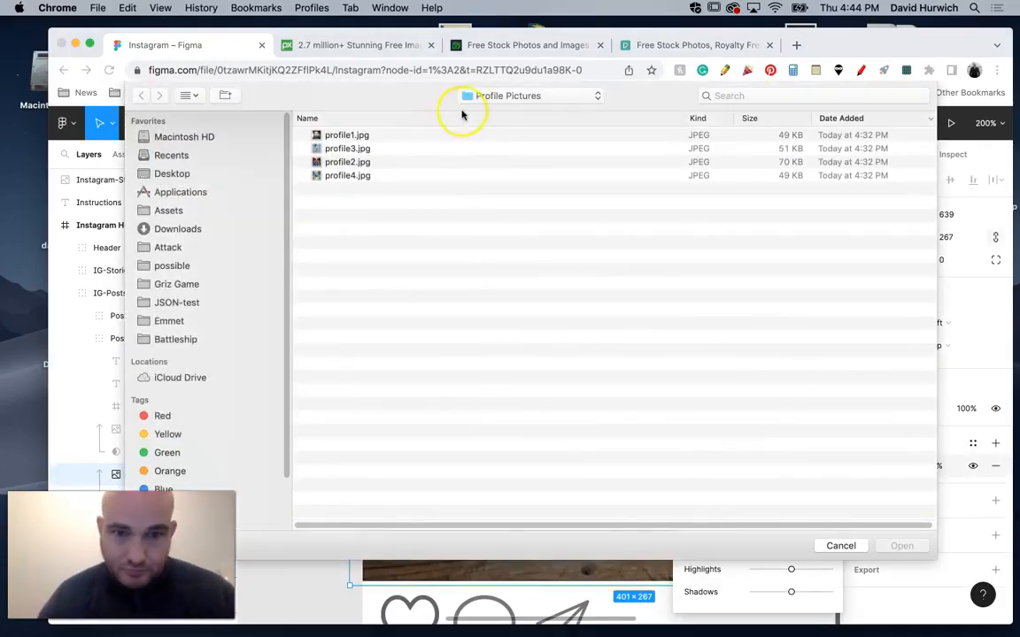
left_click(489, 99)
left_click(489, 109)
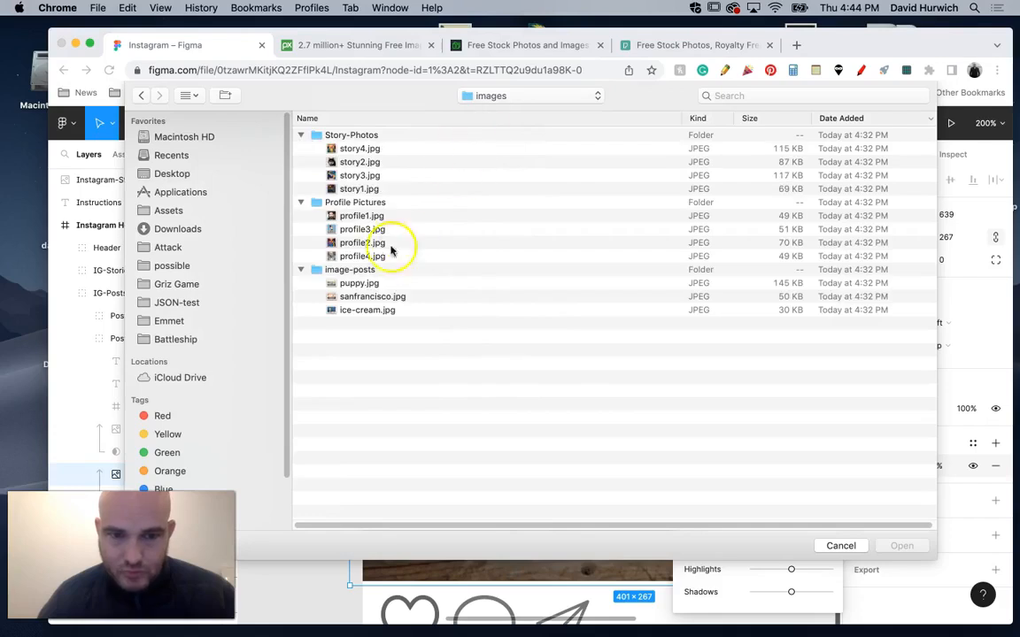
double_click(370, 297)
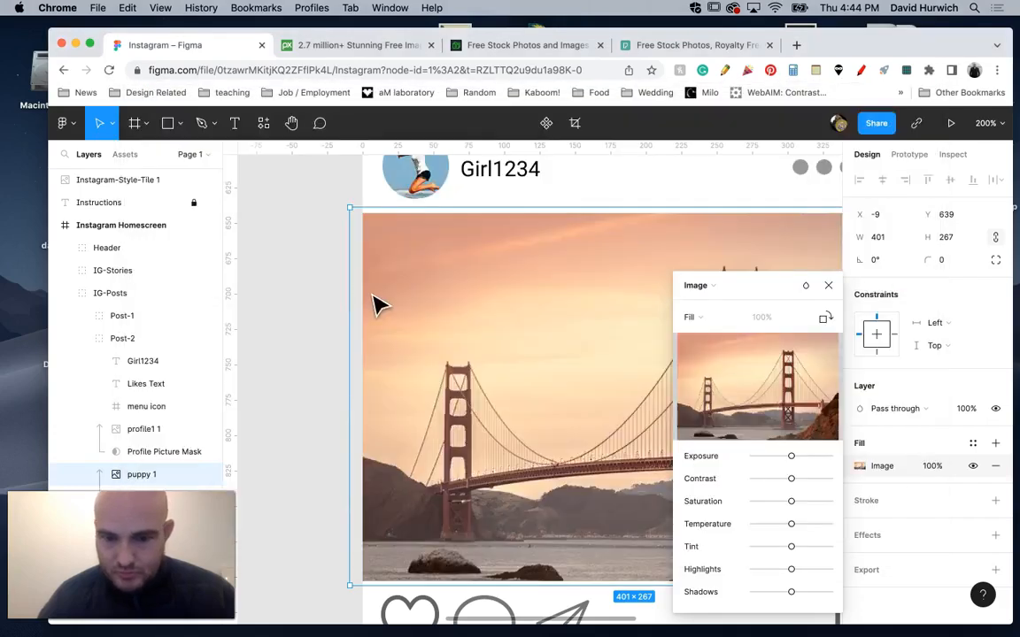
left_click(829, 284)
Duplicate the Post-2 group and place the copy directly below it as the third post.
scroll(664, 332, "down", 2)
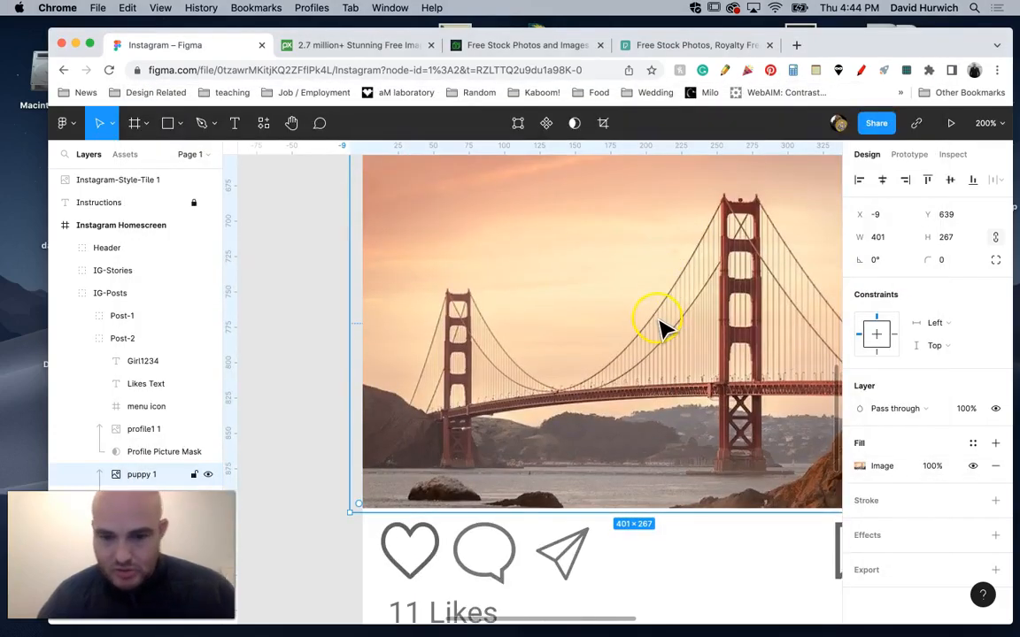
key("minus")
key("minus")
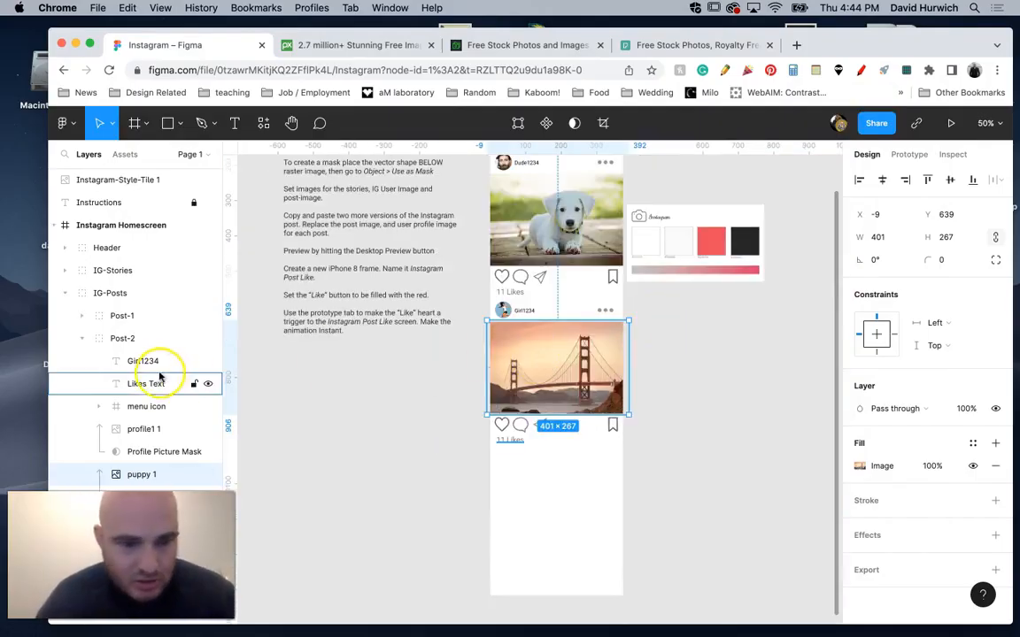
left_click(82, 339)
left_click(129, 340)
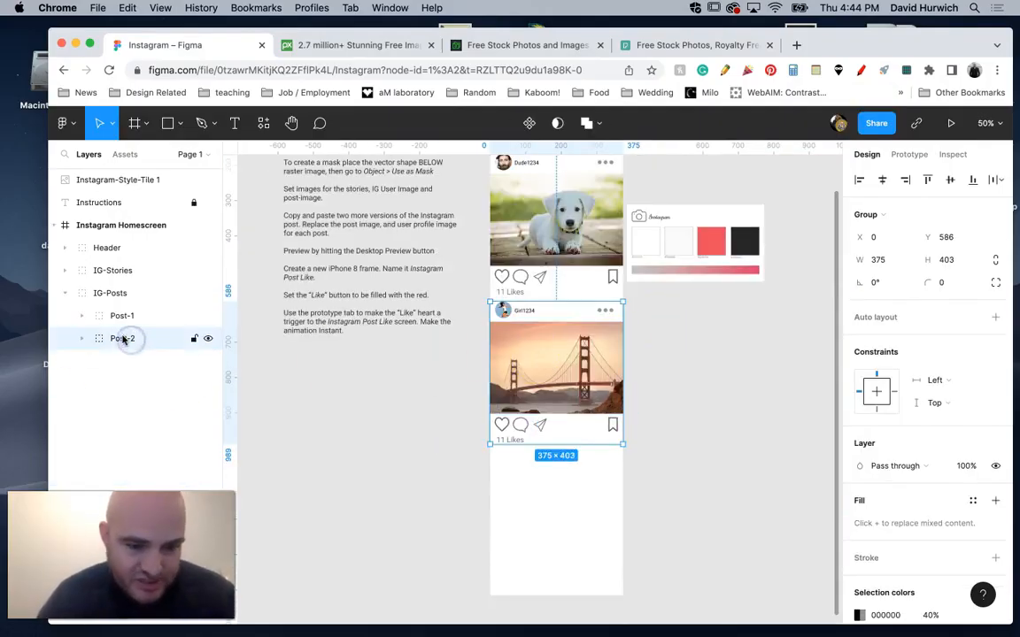
left_click_drag(524, 369, 523, 522)
left_click(426, 514)
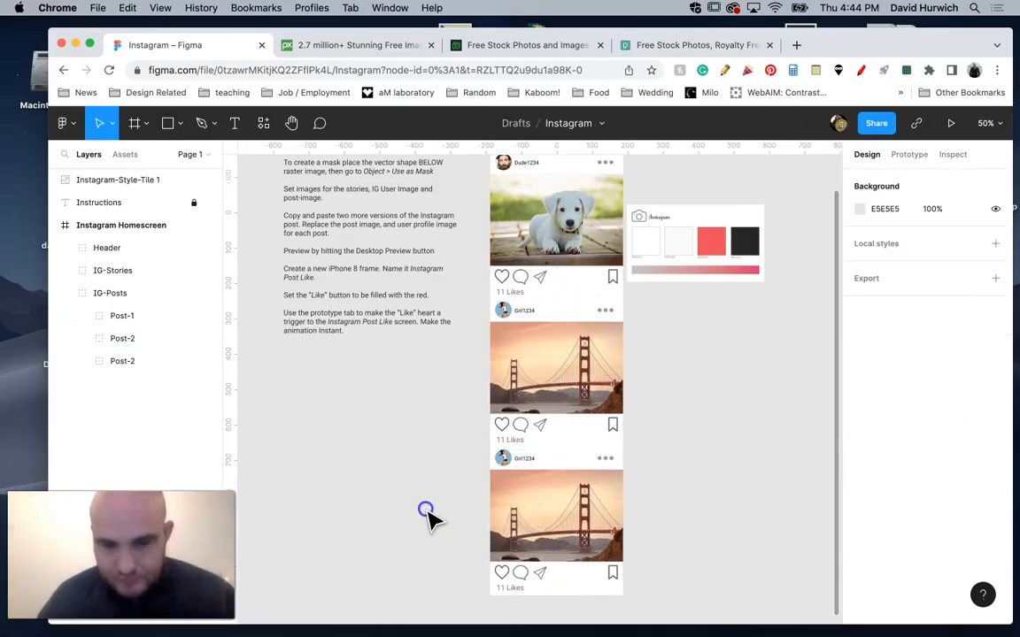
Replace the third post's profile picture with profile2.jpg from the Profile Pictures folder.
scroll(425, 513, "up", 10)
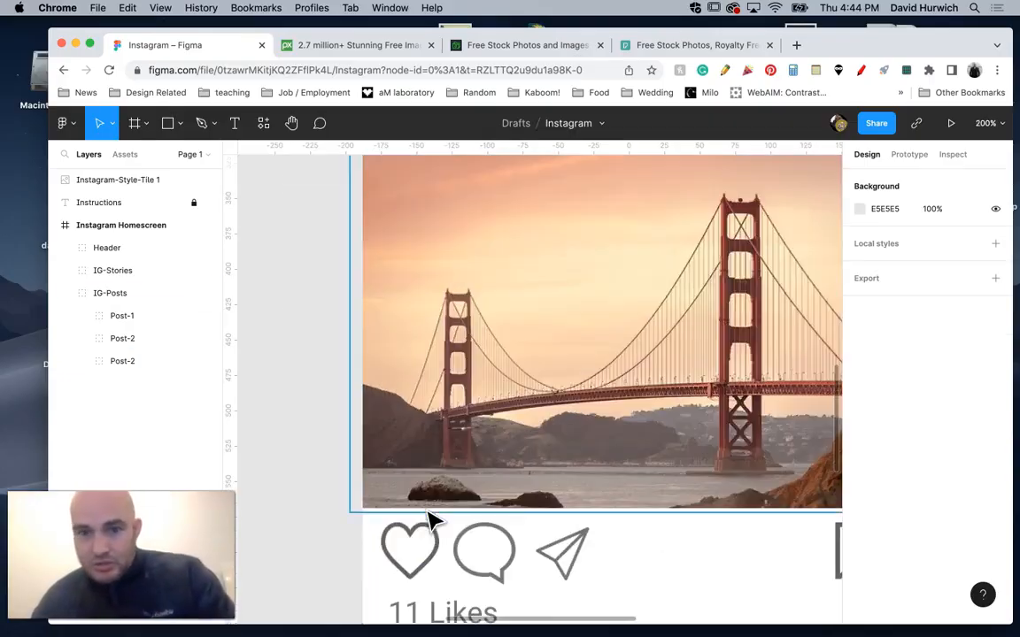
left_click_drag(375, 505, 365, 188)
scroll(364, 188, "down", 1)
left_click(416, 359)
double_click(416, 361)
double_click(417, 365)
double_click(416, 363)
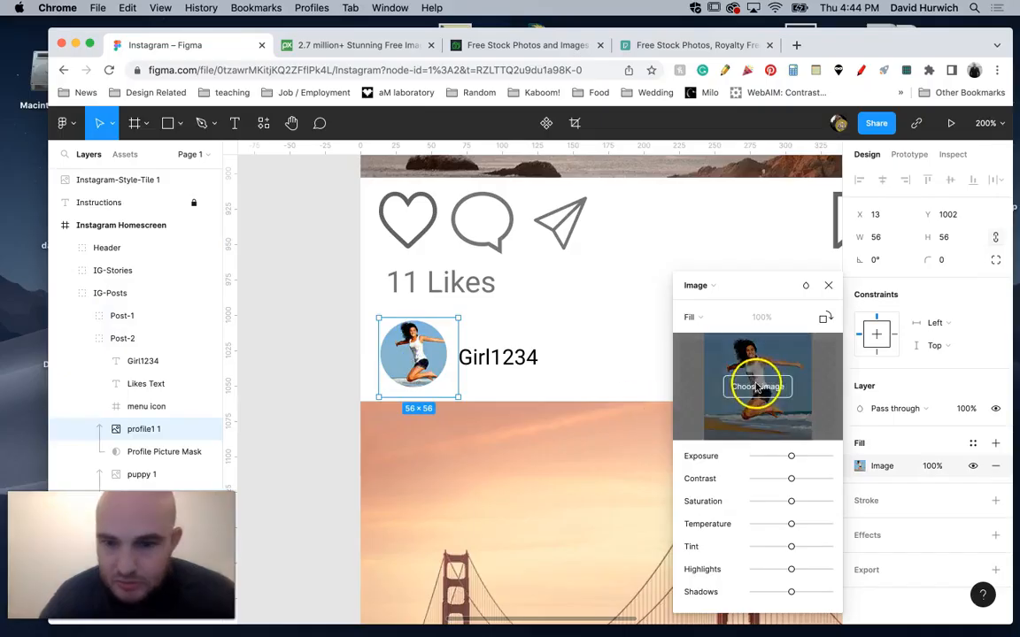
left_click(754, 385)
left_click(487, 97)
left_click(485, 108)
double_click(357, 244)
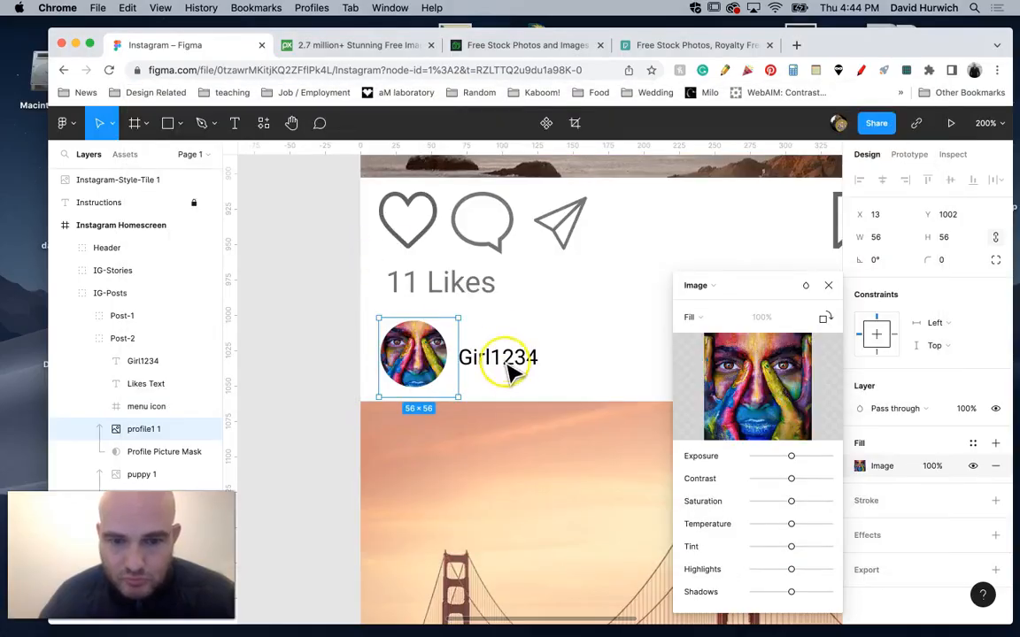
Shrink the third post's profile picture to 49 × 49 so that it fits its circular mask.
left_click(511, 363)
double_click(510, 363)
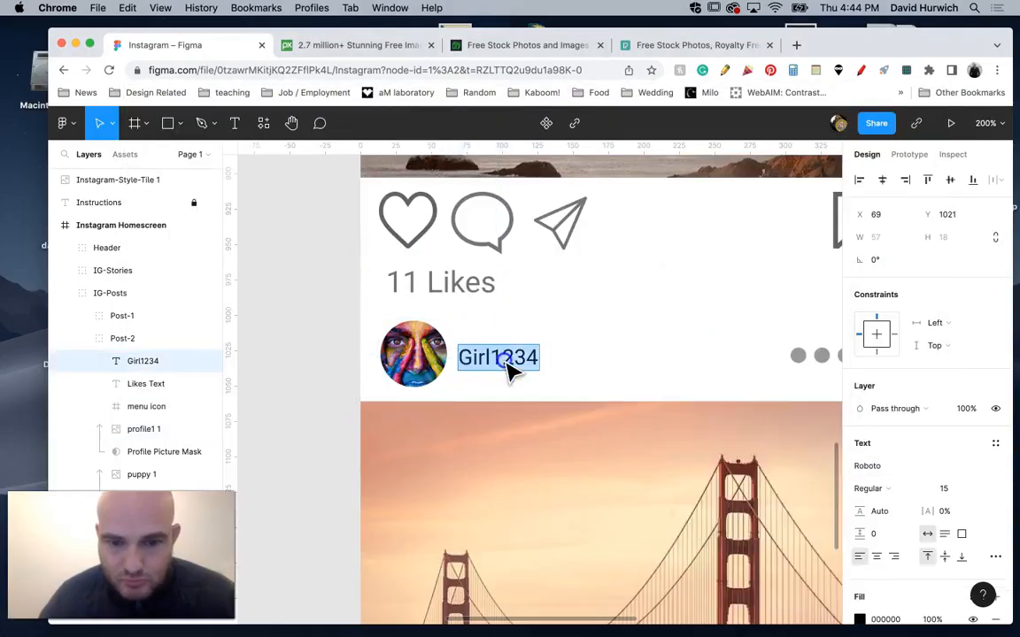
left_click(415, 359)
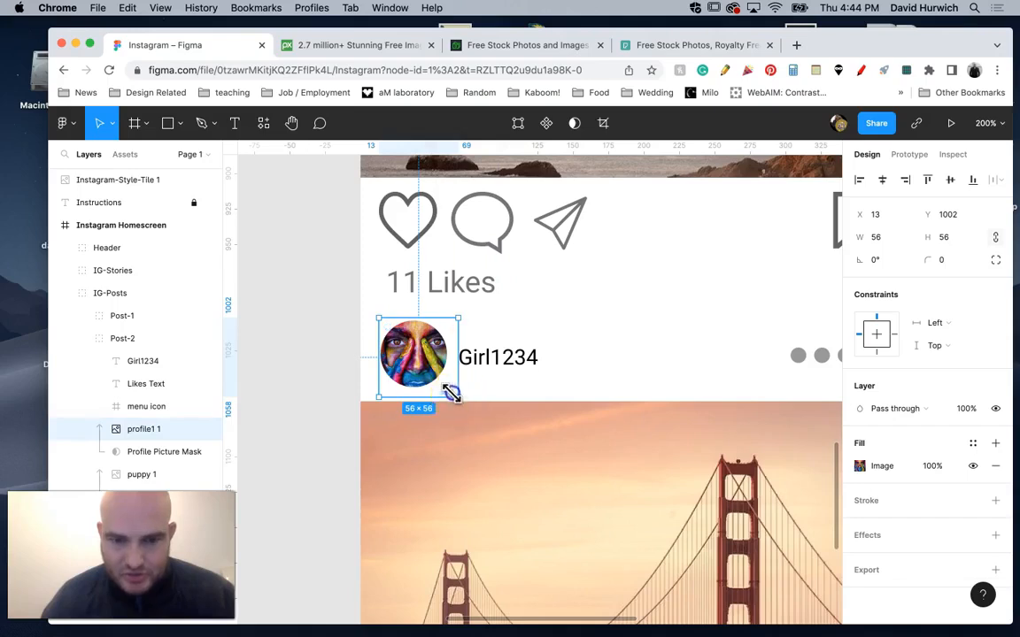
left_click_drag(452, 392, 446, 387)
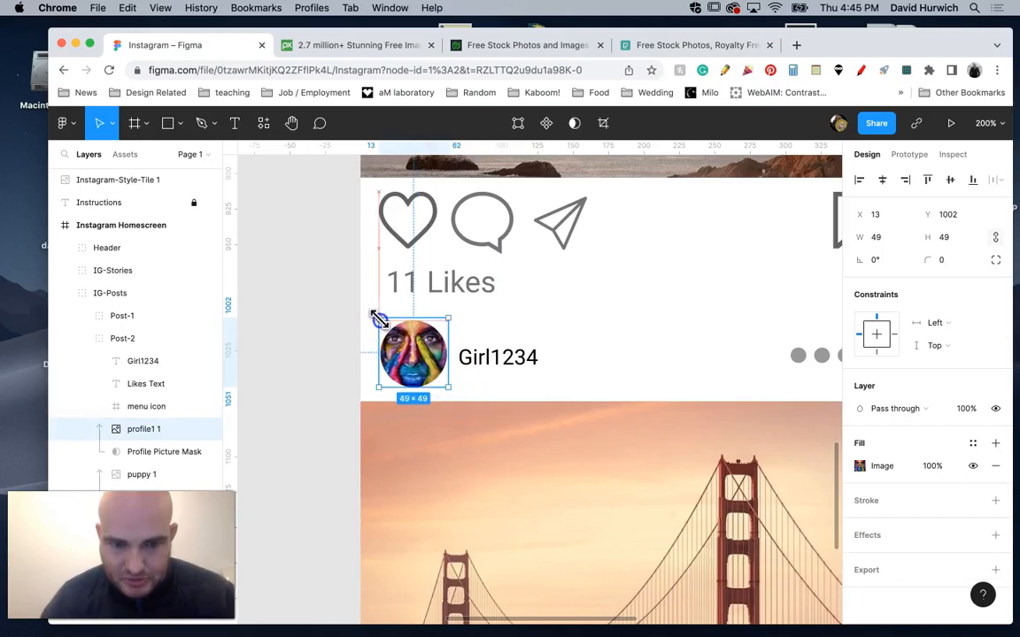
key("Escape")
Change the third post's user name text to "MyProfile123".
left_click(501, 359)
left_click(499, 358)
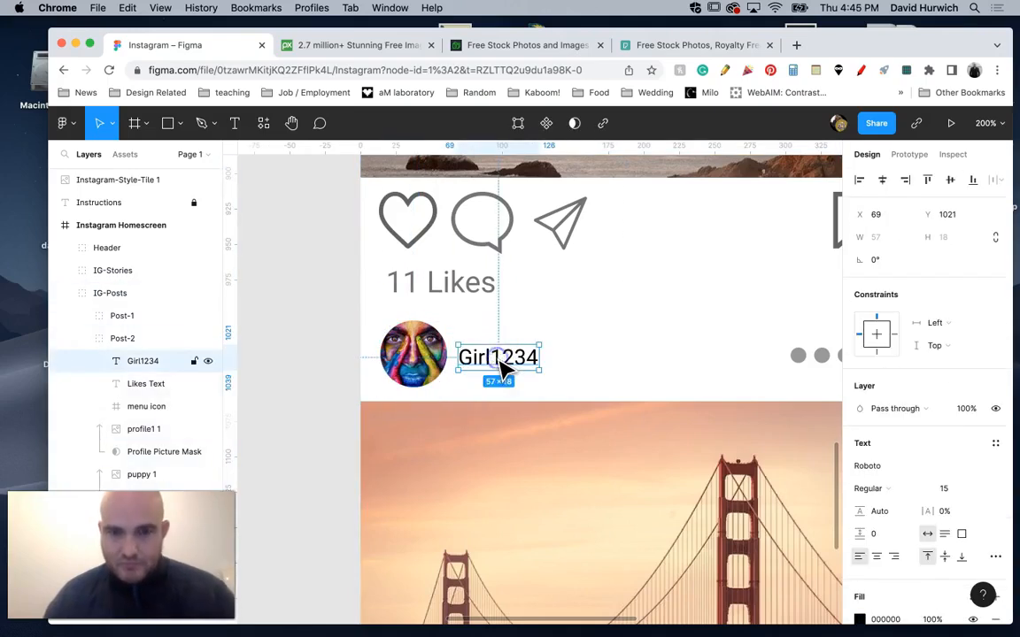
double_click(498, 358)
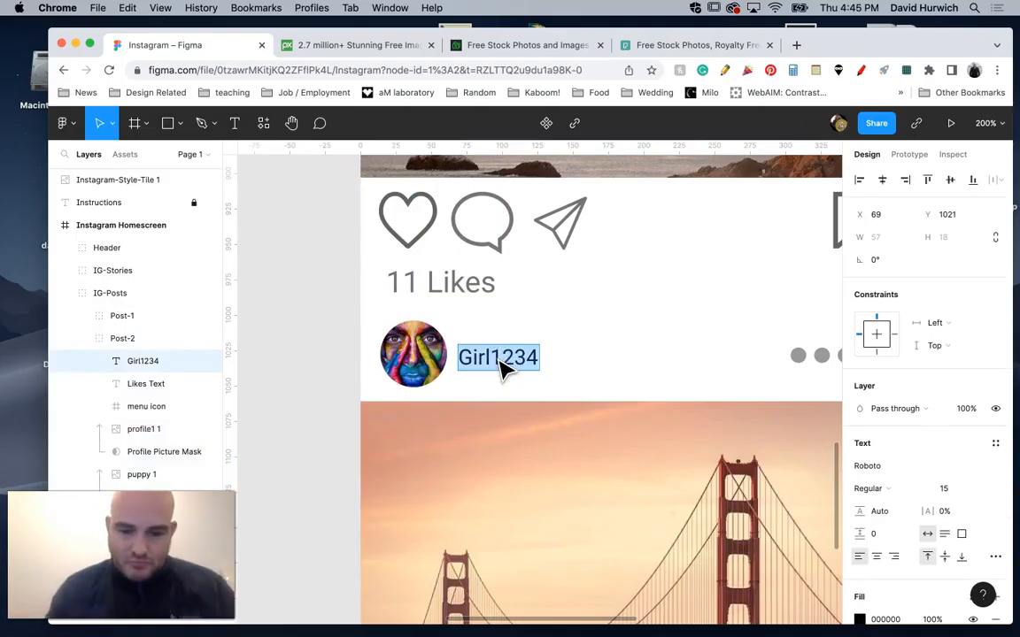
type("MyProfil")
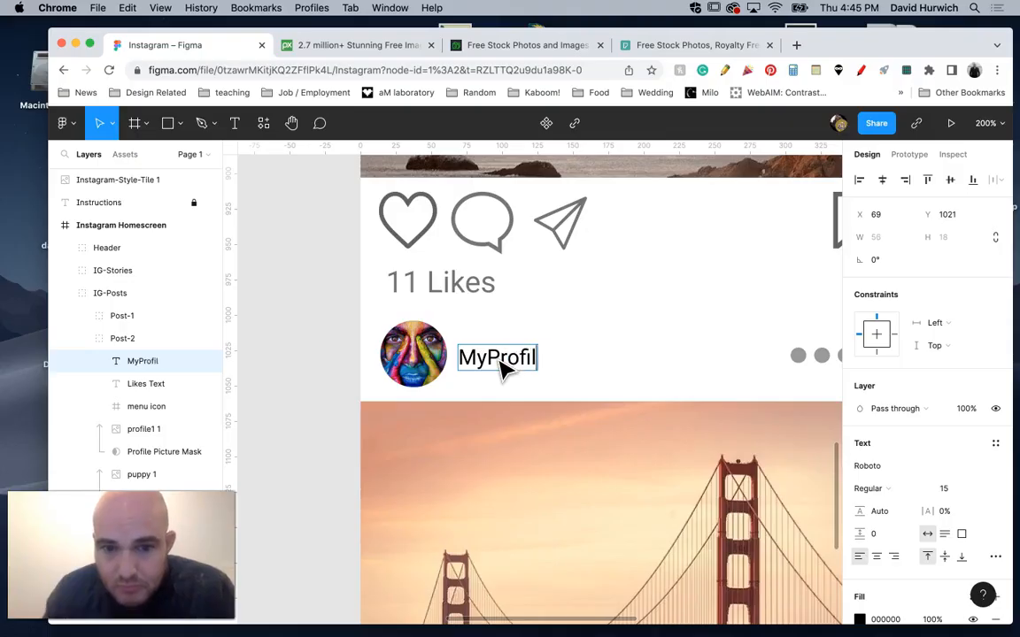
left_click(537, 483)
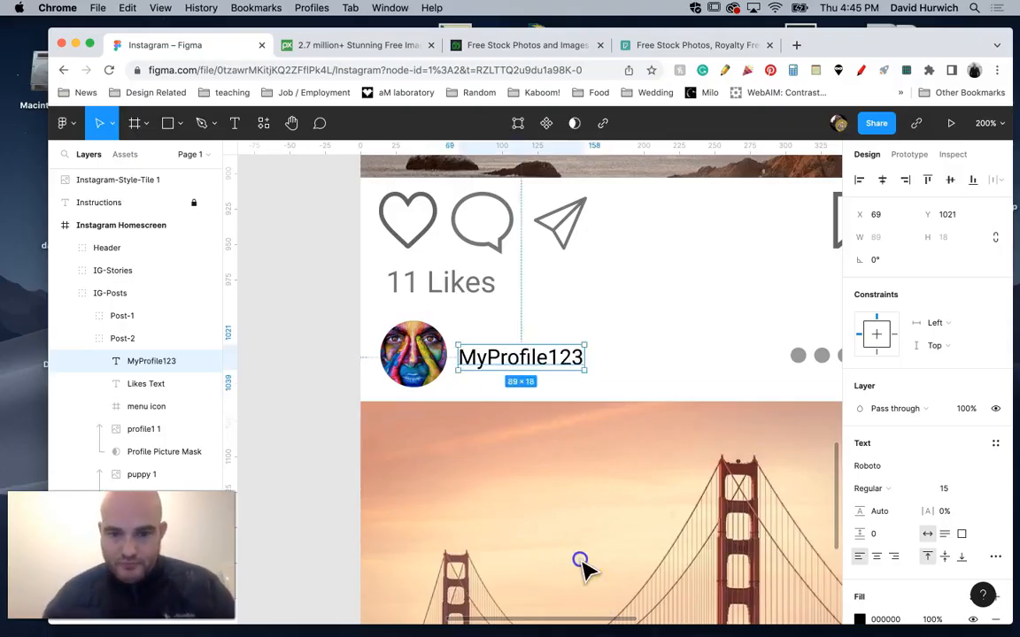
Replace the bridge photo in the third post with ice-cream.jpg from the image-posts folder.
left_click(582, 565)
scroll(583, 564, "down", 5)
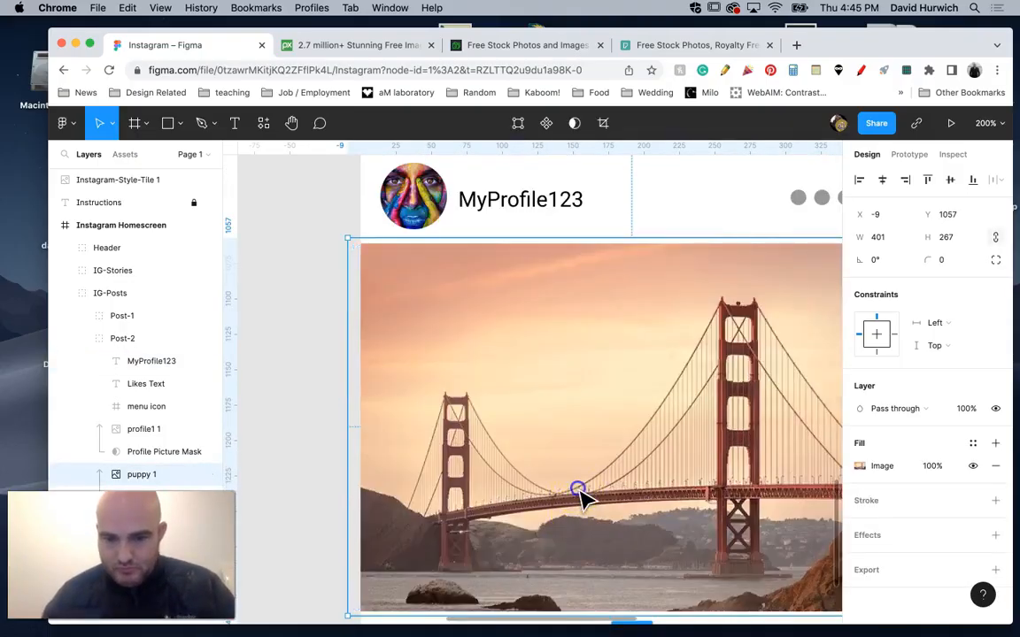
double_click(579, 487)
left_click(765, 393)
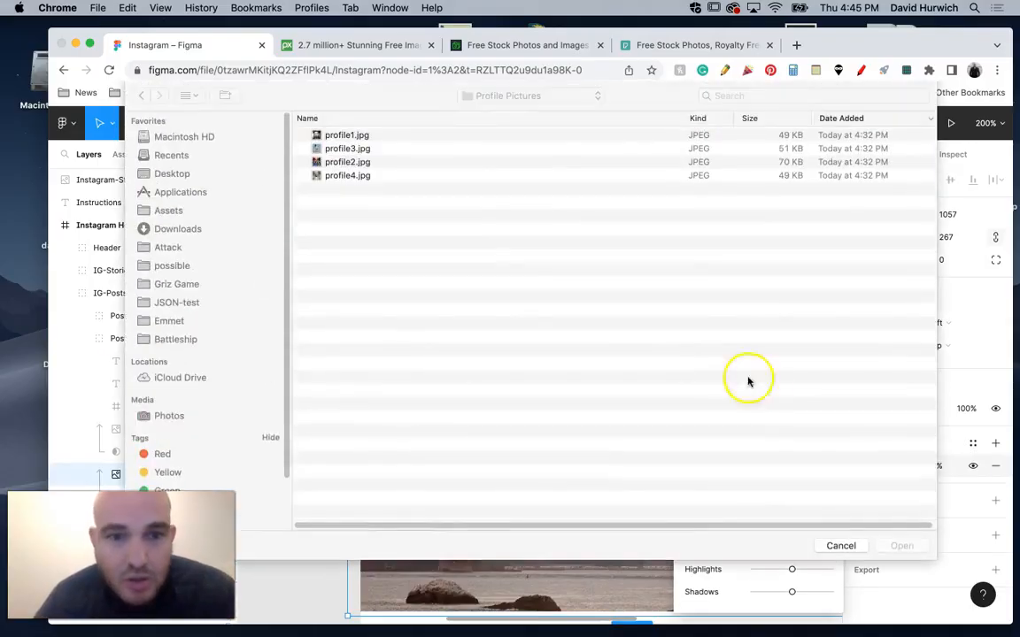
left_click(471, 99)
left_click(472, 112)
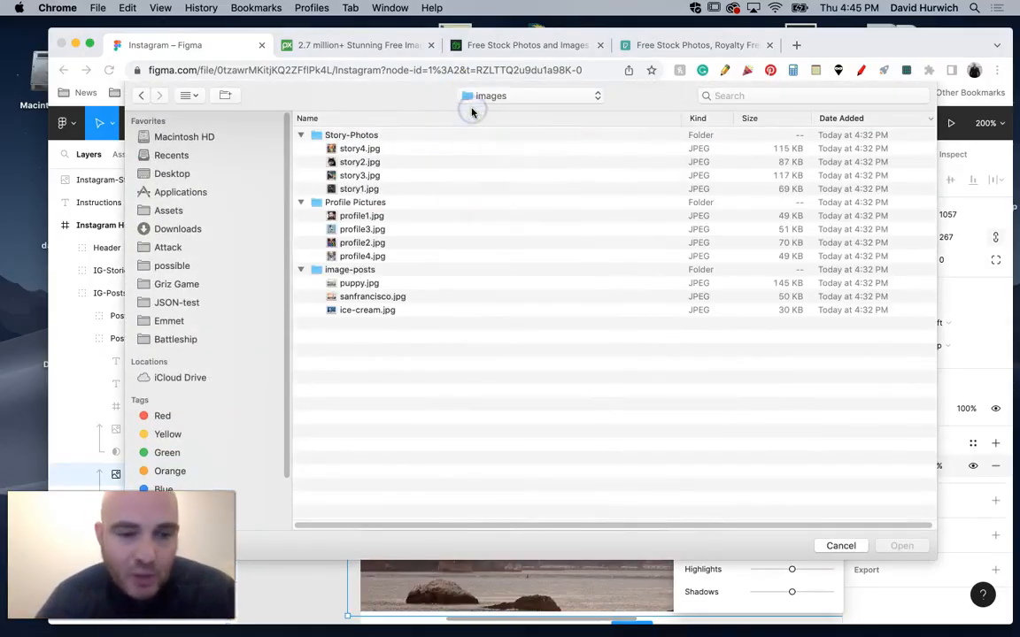
left_click(375, 313)
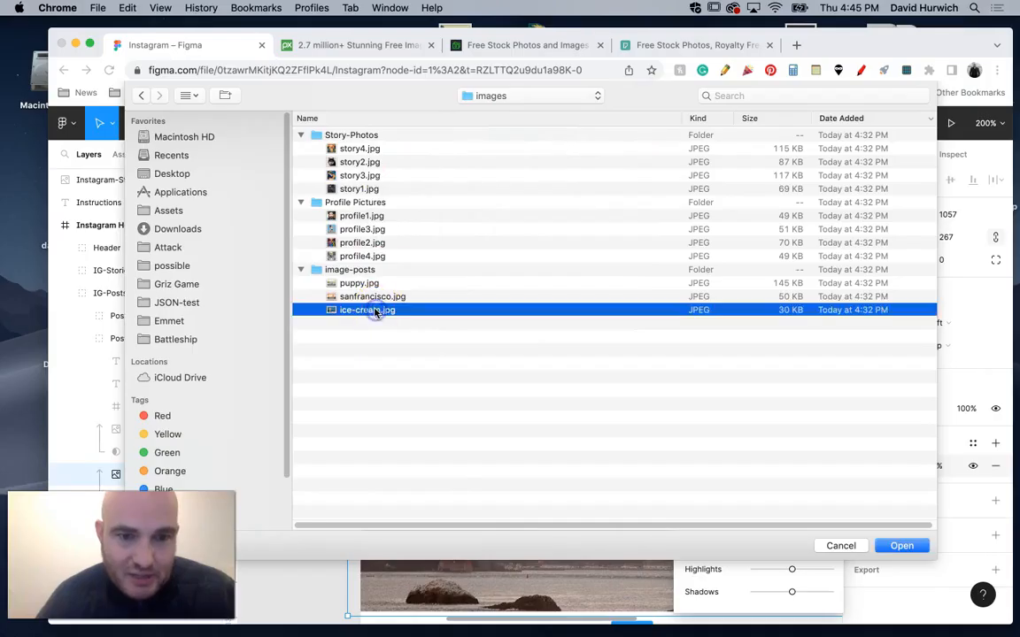
double_click(365, 311)
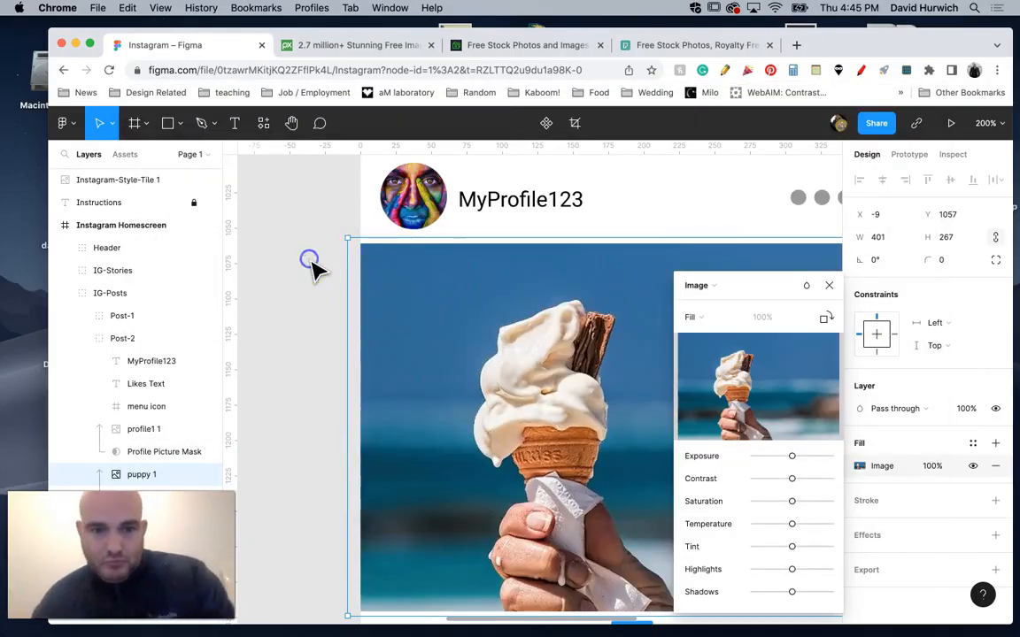
Move the Instagram-Style-Tile image to the left of the homescreen frame, below the instructions, at about X -610, Y 476.
key("minus")
key("minus")
left_click_drag(678, 235, 557, 325)
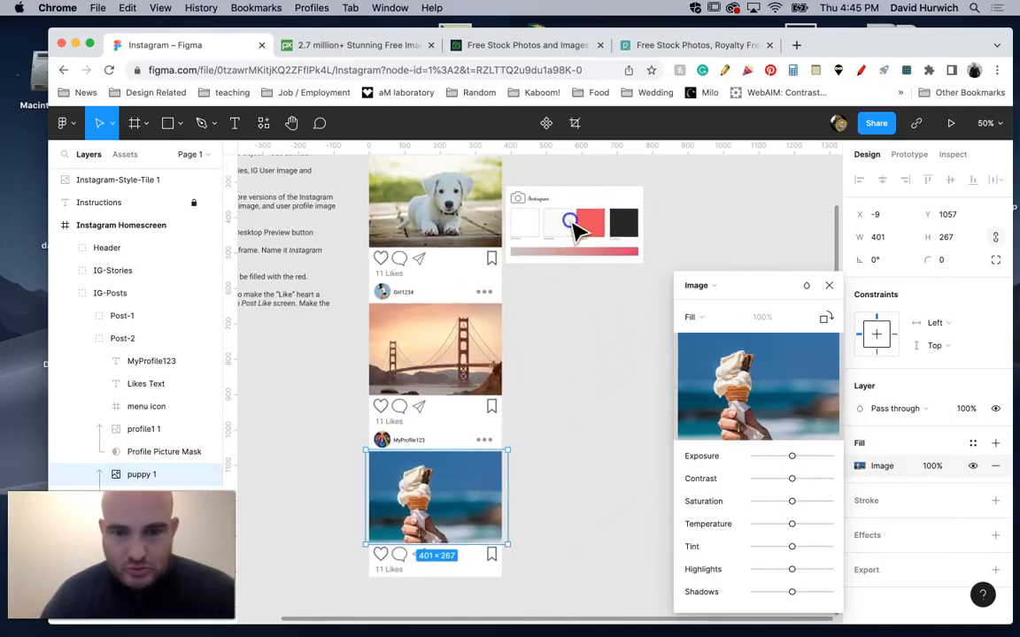
key("Escape")
left_click(582, 215)
left_click(665, 264)
left_click_drag(609, 216, 321, 386)
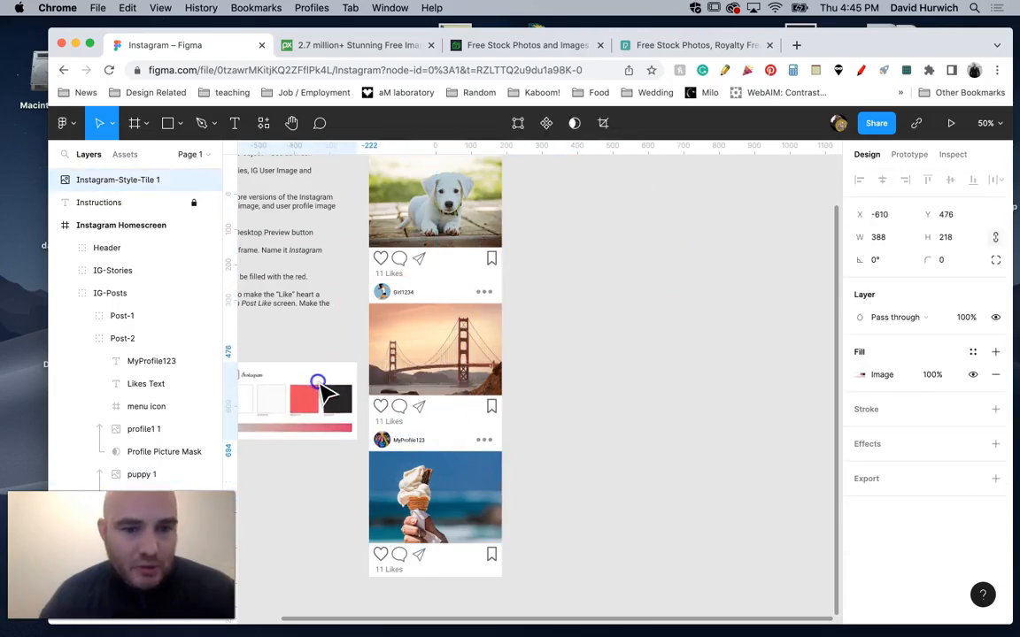
Duplicate the Instagram Homescreen frame, place the copy beside the original on its right, and rename it "Instagram Post Like".
left_click_drag(574, 284, 583, 410)
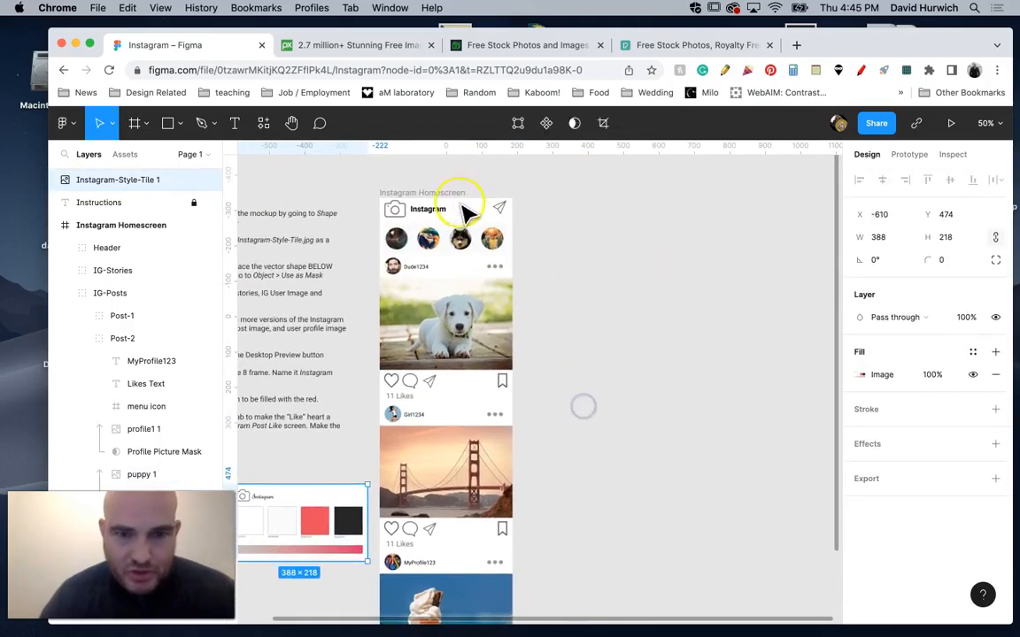
left_click_drag(447, 202, 596, 197)
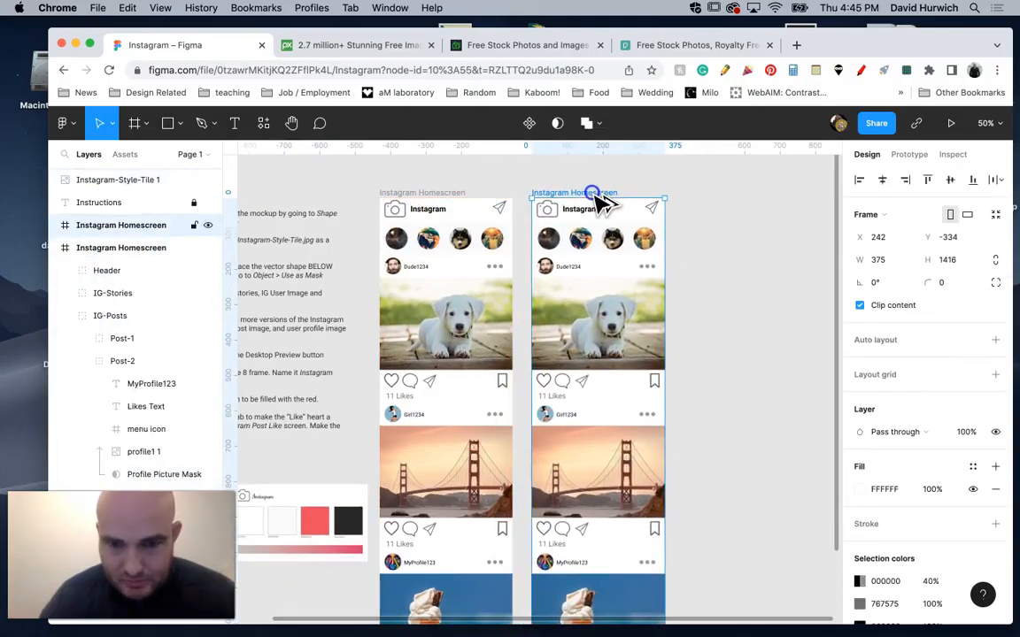
double_click(592, 192)
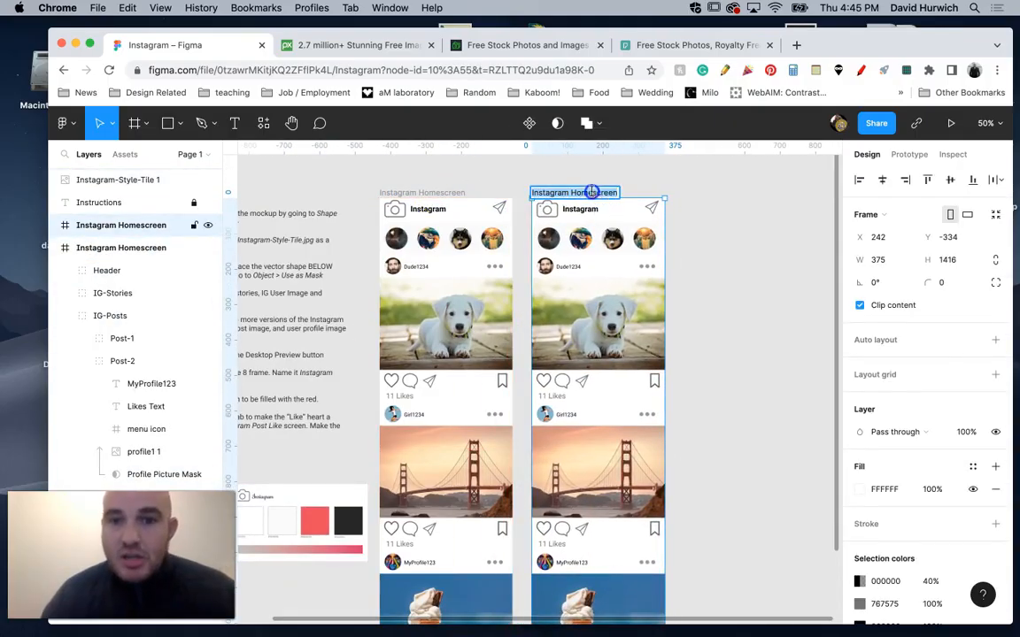
left_click(59, 247)
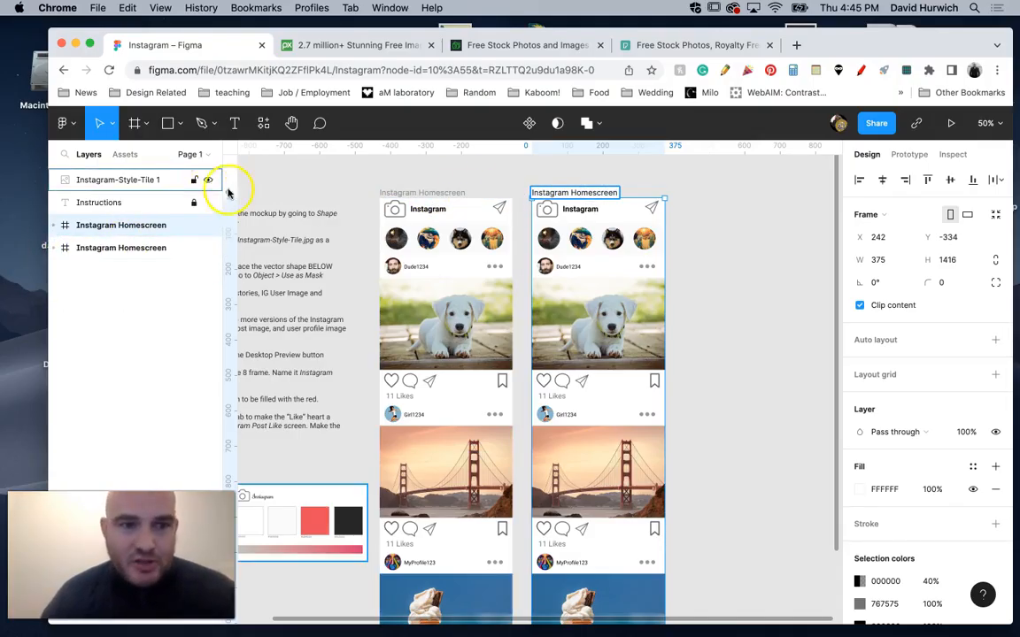
double_click(164, 227)
left_click(142, 228)
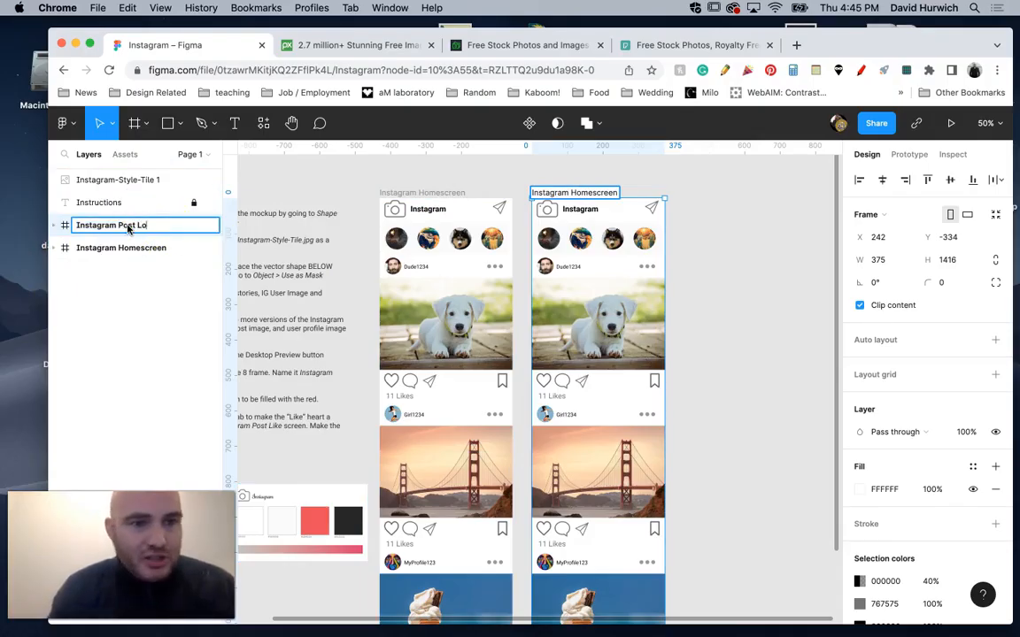
type("Post Lik")
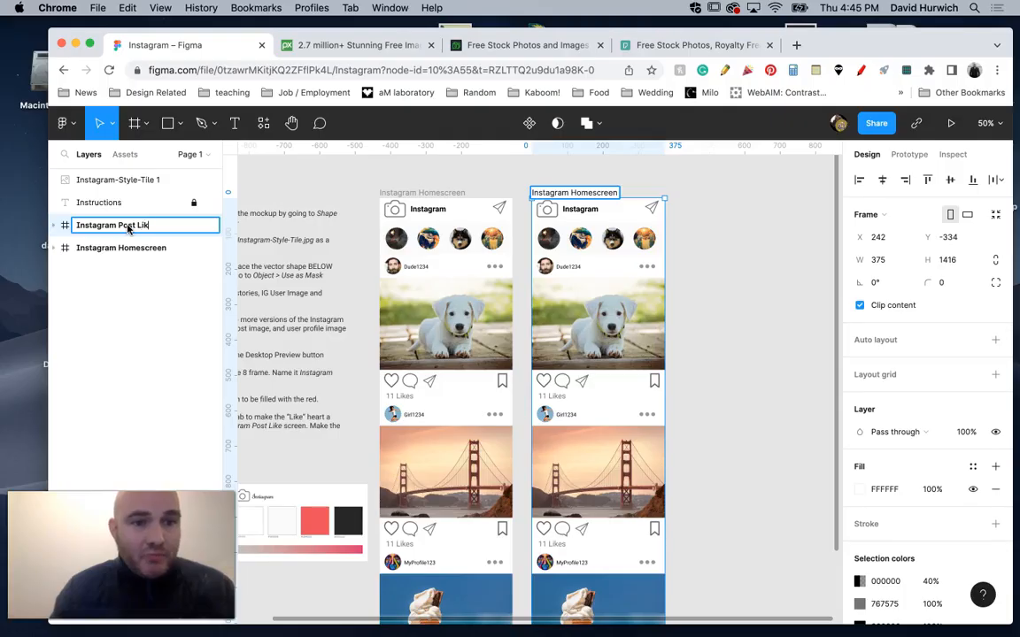
type("e")
key("Return")
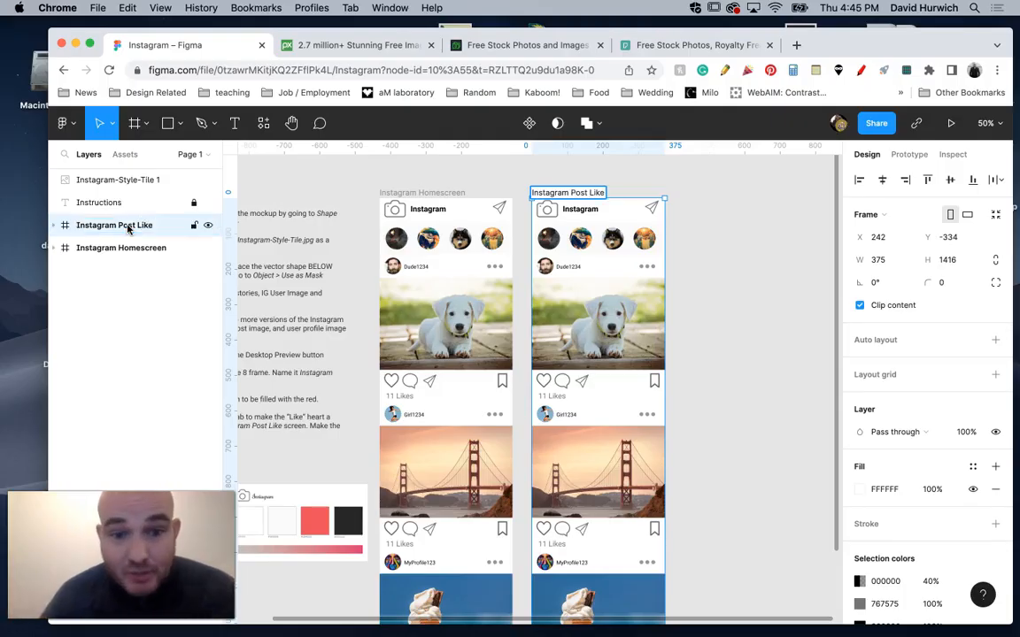
Change the likes text of the first post in the Instagram Post Like frame to "12 Likes".
left_click(394, 387)
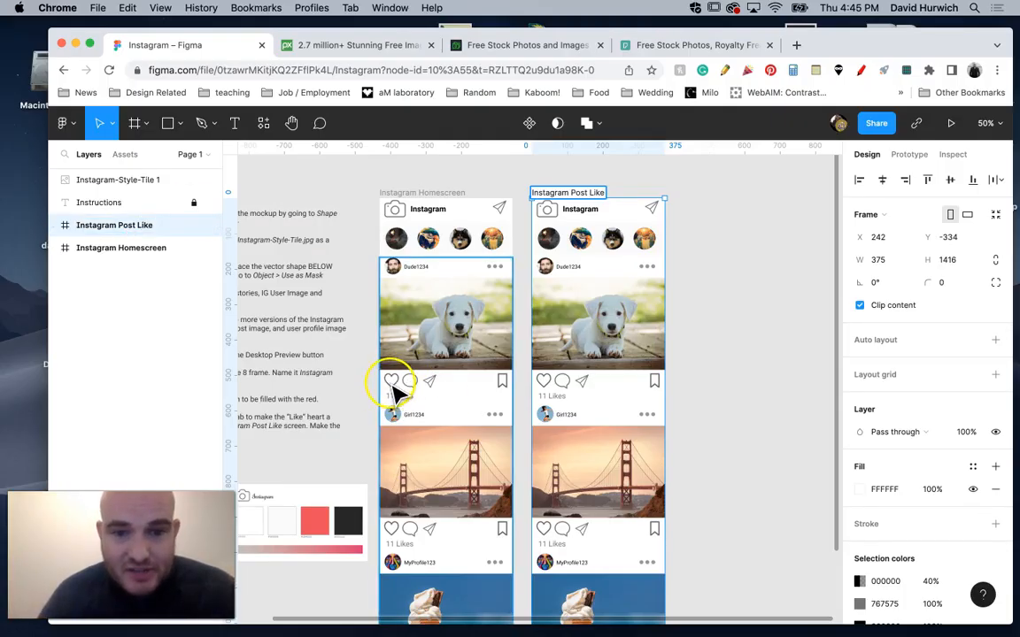
left_click(543, 388)
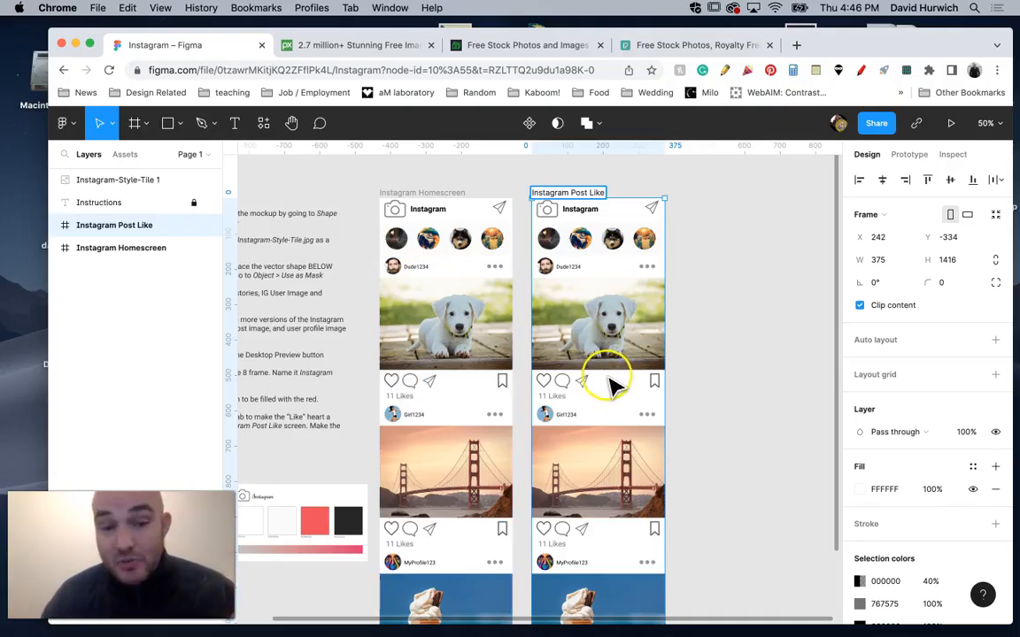
double_click(566, 405)
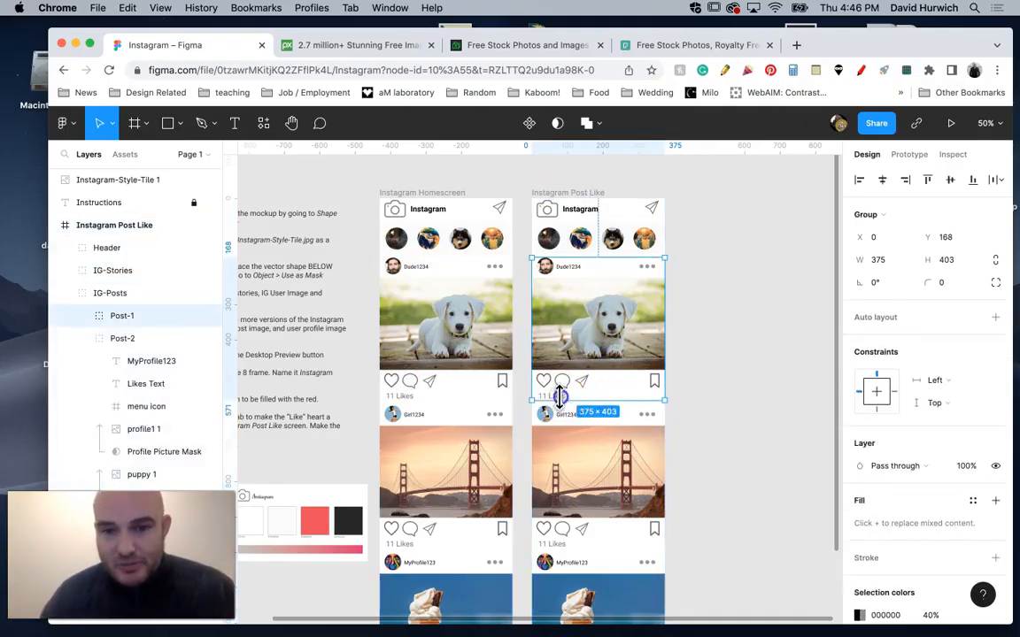
double_click(560, 397)
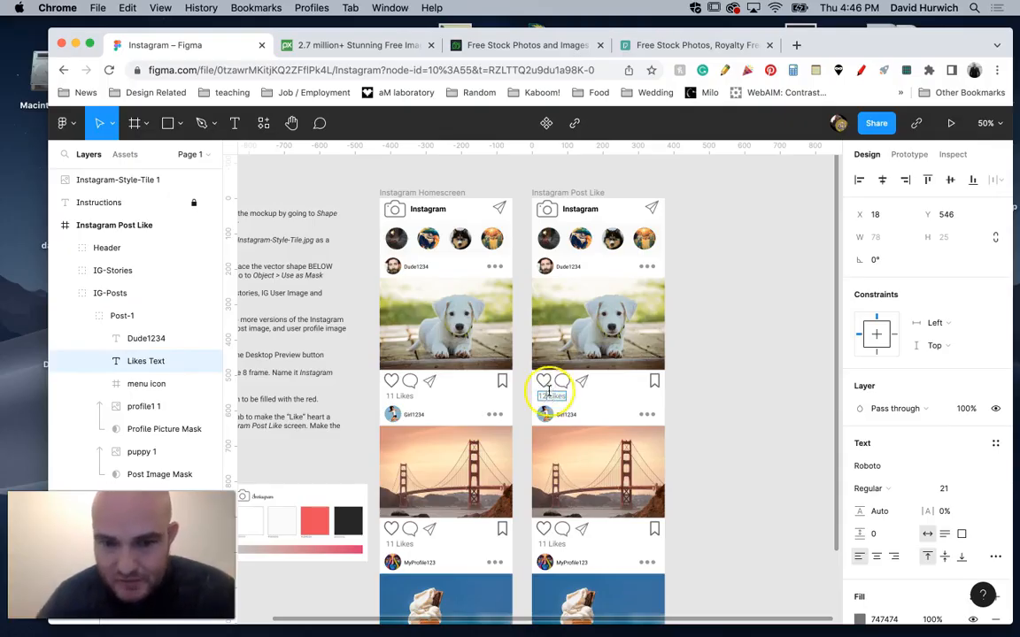
Place like.svg from the icons folder over the first post's hollow heart in the Instagram Post Like frame, about 43 × 43.
left_click(546, 382)
double_click(547, 382)
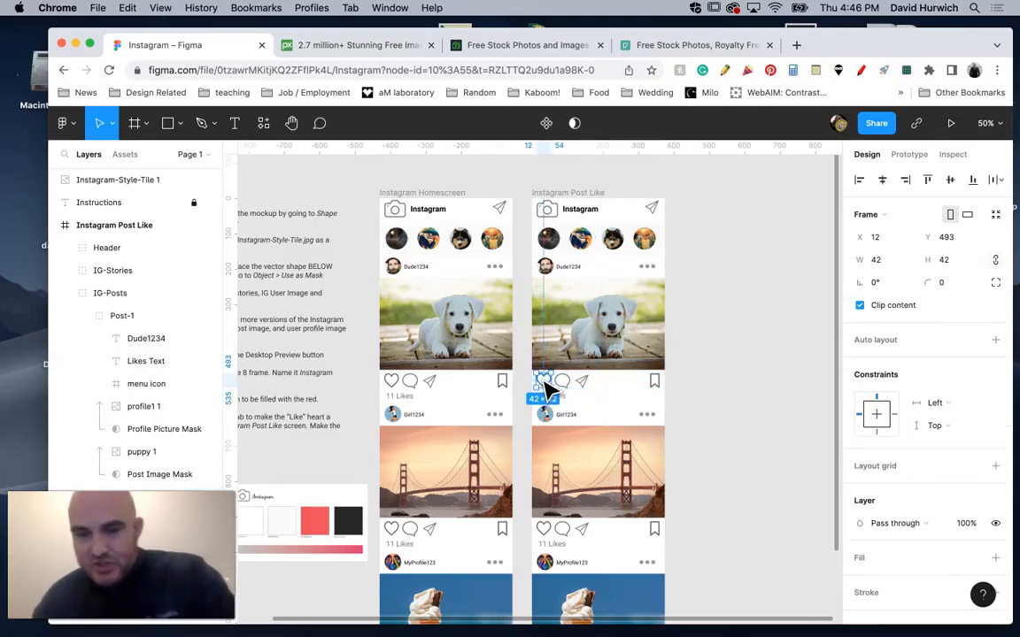
key("shift+2")
double_click(593, 392)
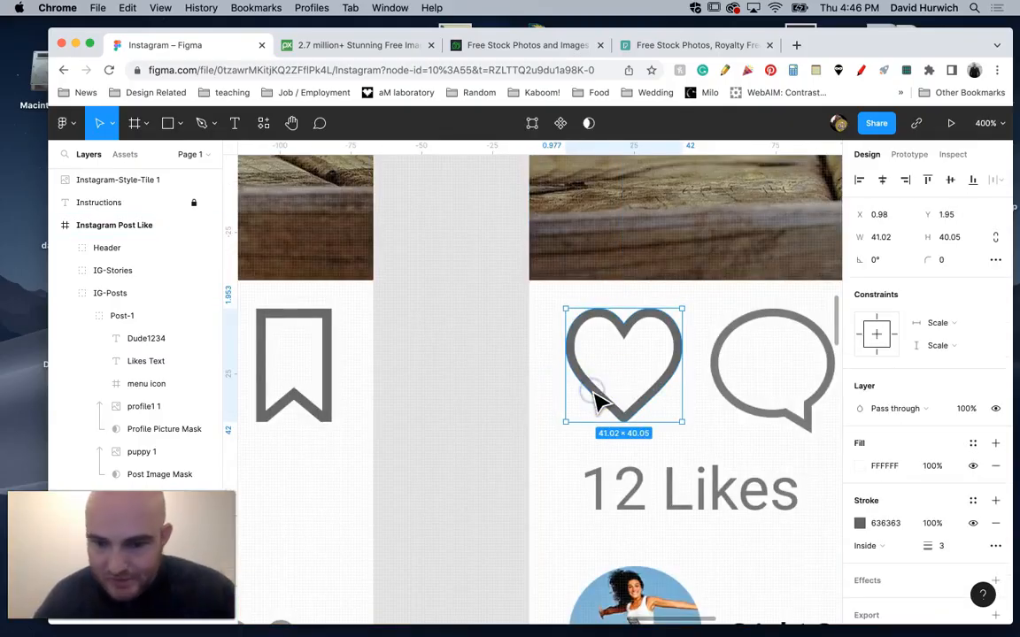
left_click(179, 123)
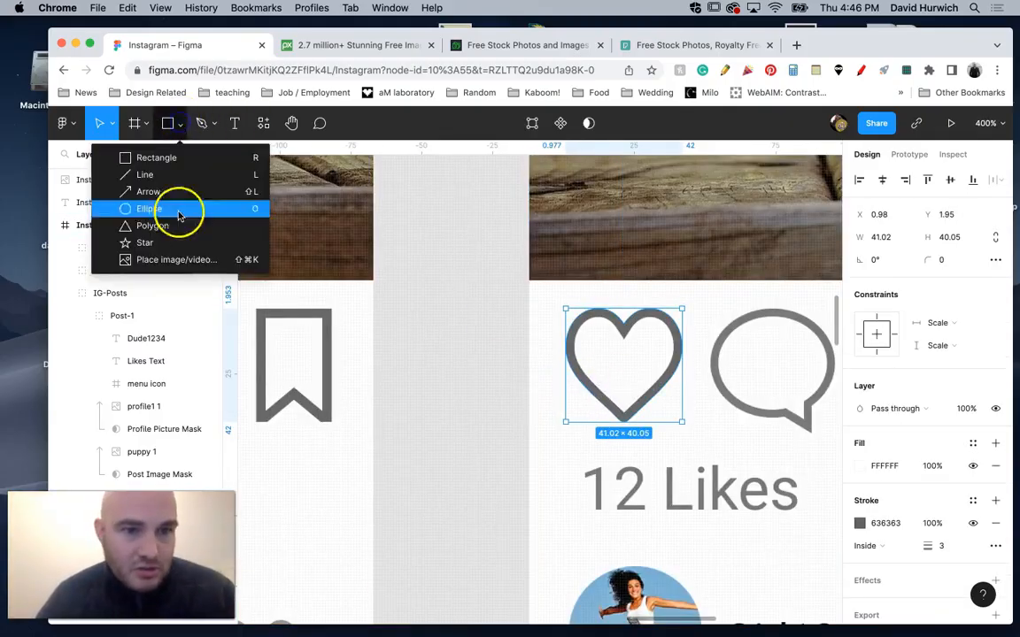
left_click(180, 260)
left_click(507, 97)
left_click(518, 108)
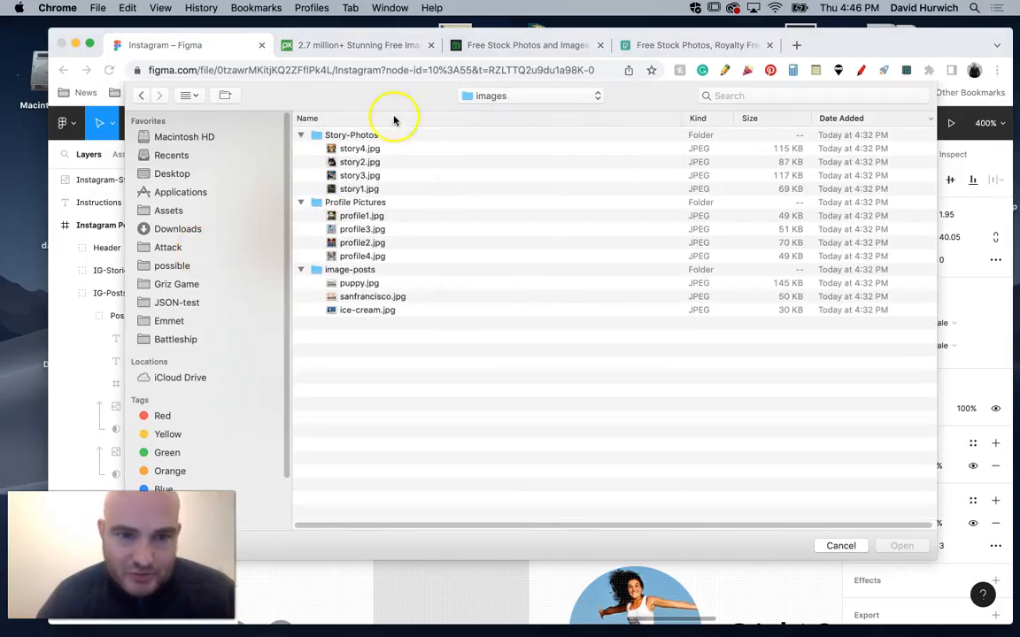
left_click(467, 97)
left_click(471, 109)
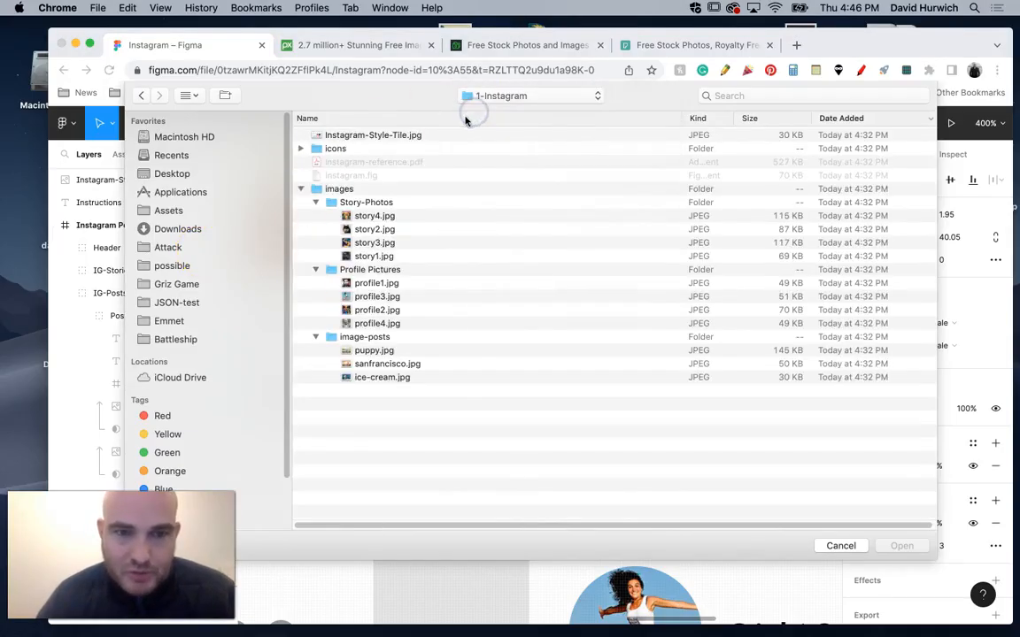
left_click(301, 148)
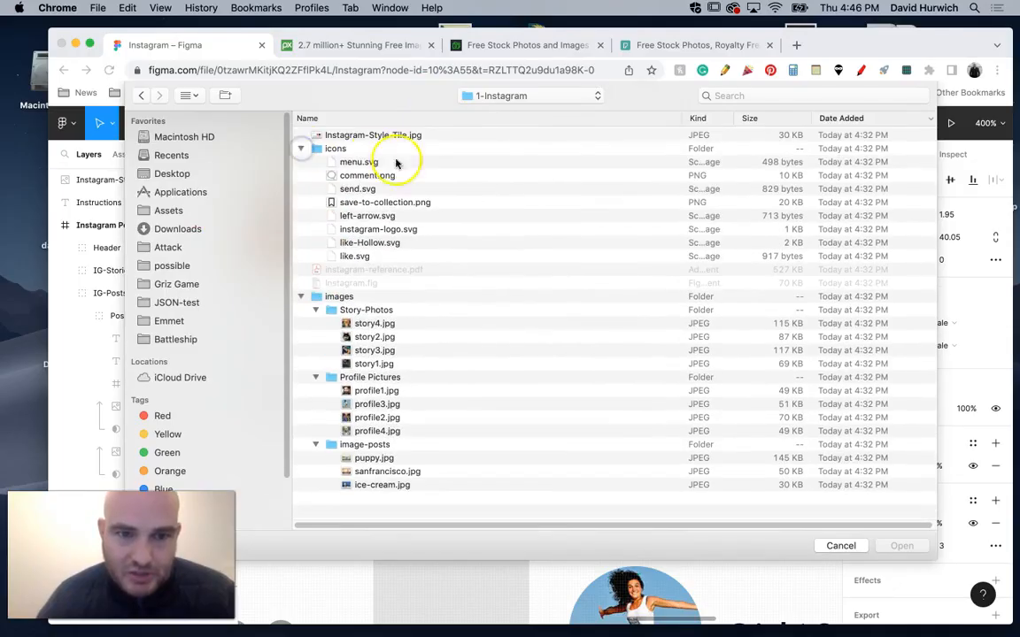
double_click(355, 257)
left_click_drag(567, 303, 662, 427)
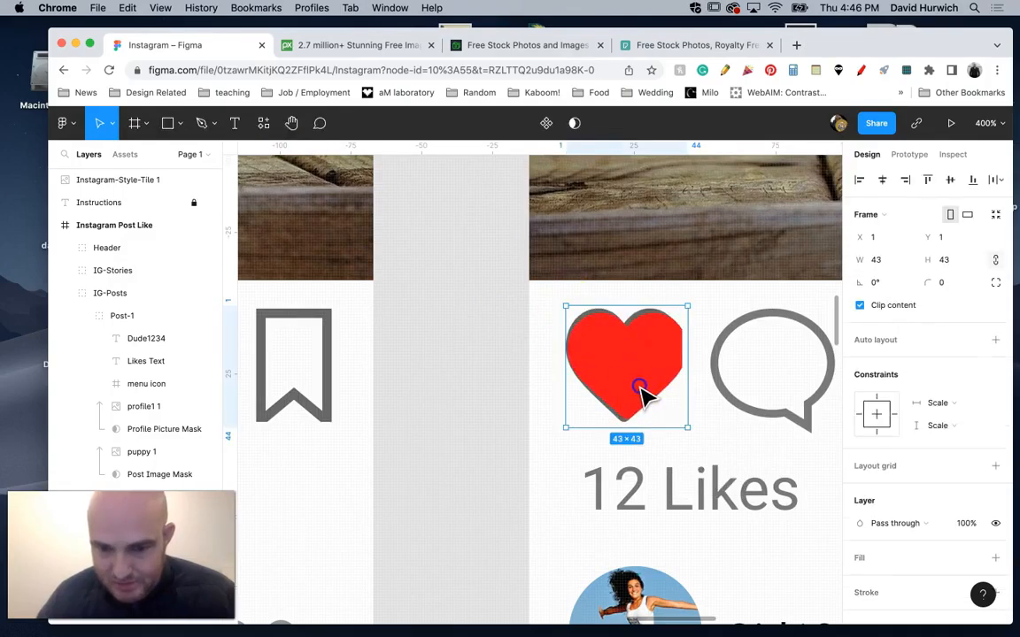
Reposition and resize the red heart's vector to 42 × 41 at X 0, Y 0, covering the grey heart outline.
double_click(643, 395)
left_click_drag(642, 386, 642, 387)
left_click_drag(616, 313, 617, 308)
left_click_drag(629, 420, 625, 422)
left_click_drag(619, 304, 621, 307)
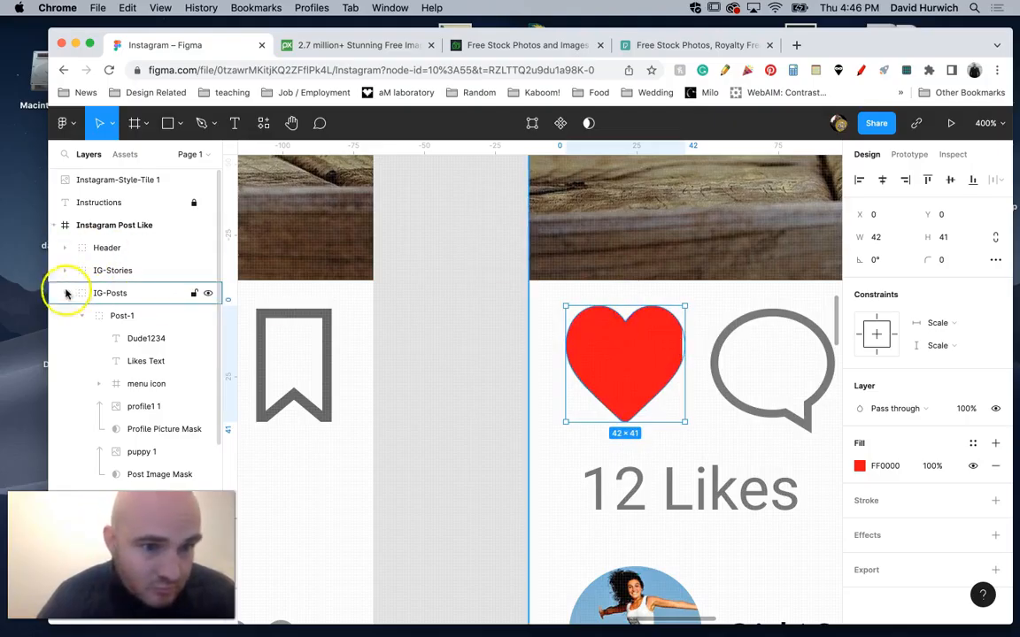
Try hiding the first post's like button layer, nested in its Buttons group, in the Instagram Post Like frame.
left_click(75, 316)
scroll(100, 369, "down", 2)
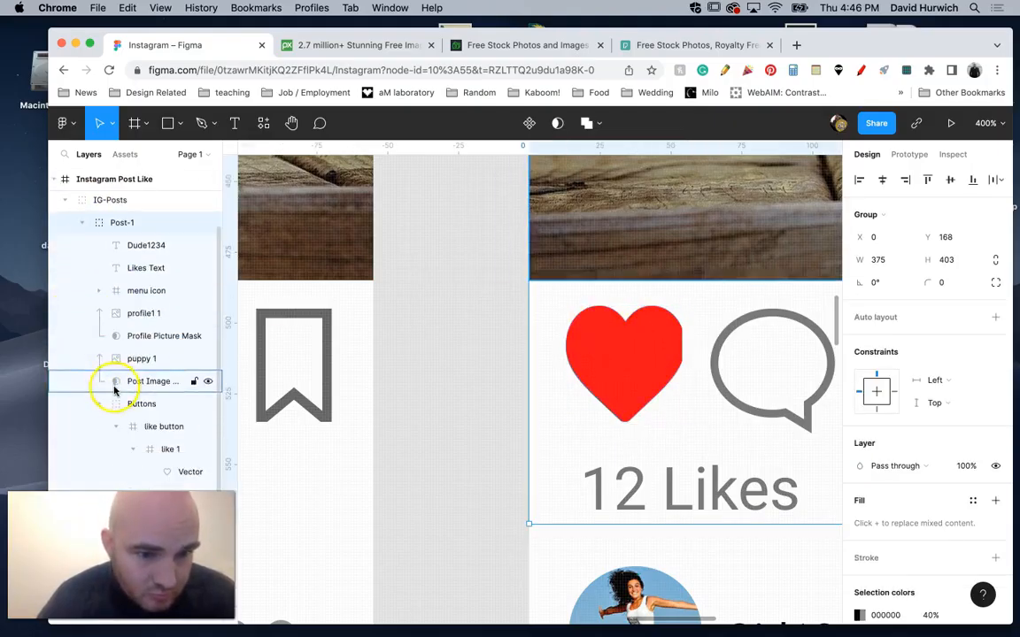
left_click(106, 407)
left_click(112, 427)
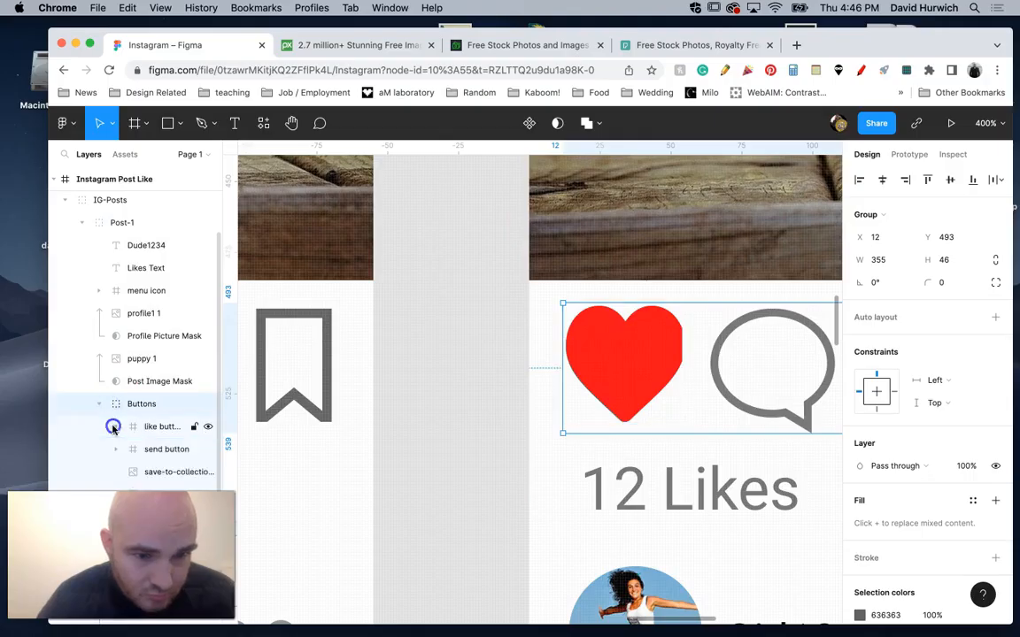
left_click(207, 427)
left_click(207, 427)
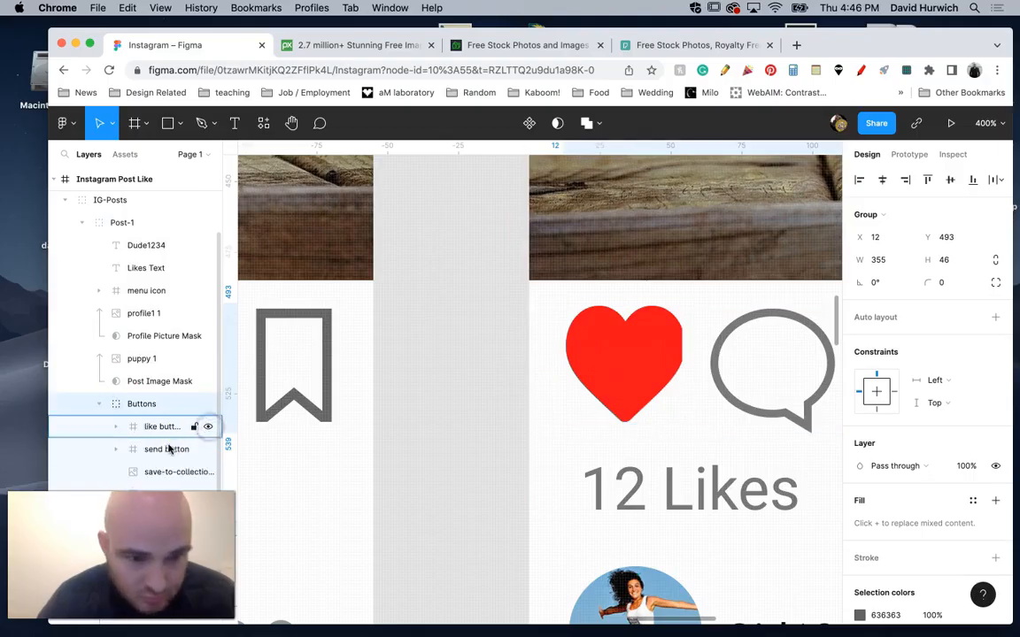
left_click(116, 427)
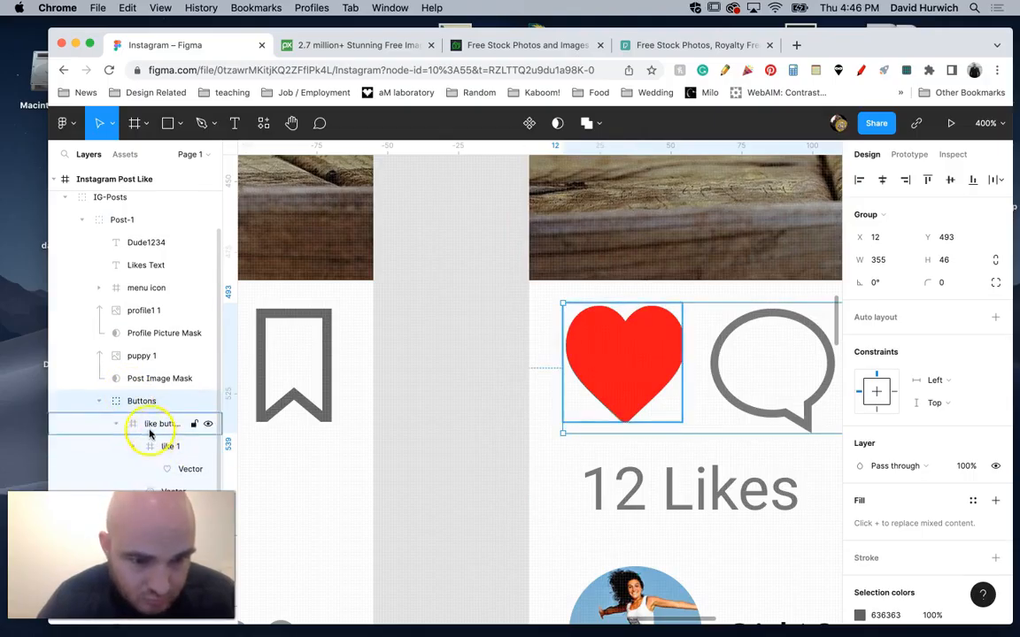
scroll(161, 381, "down", 3)
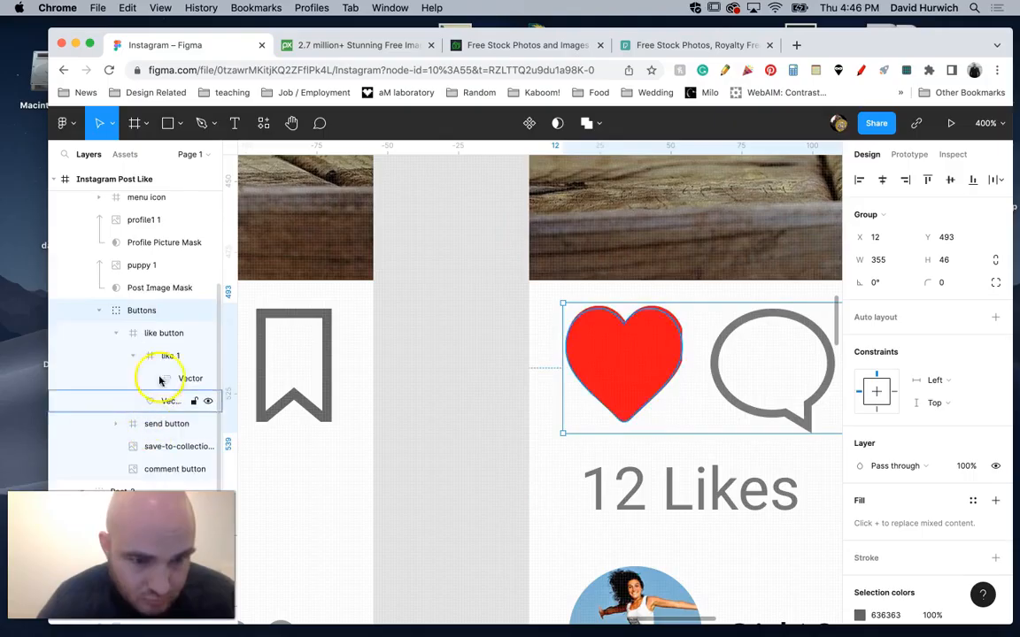
left_click(208, 333)
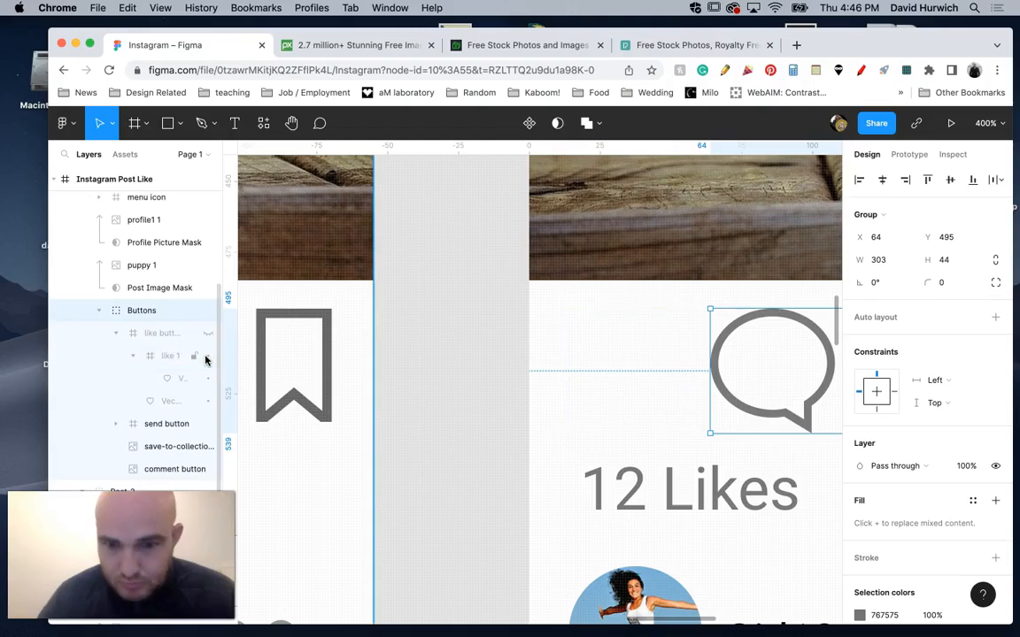
Undo the hiding of the like button and the earlier resizing and placement of the red heart inside it.
key("super+z")
key("super+z")
key("super+z")
key("super+z")
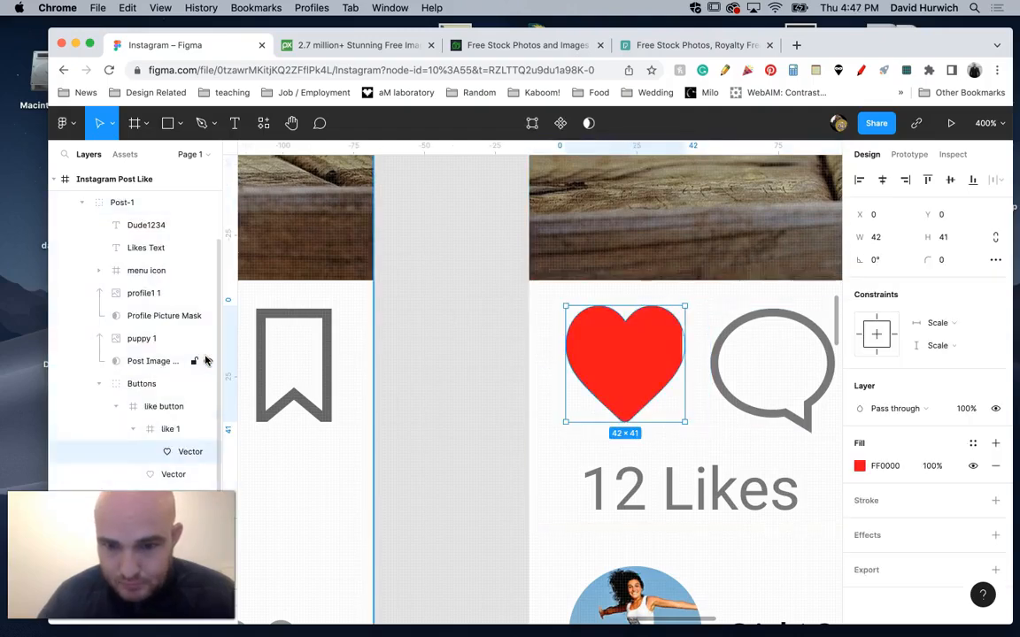
key("super+z")
key("super+z")
key("super+z")
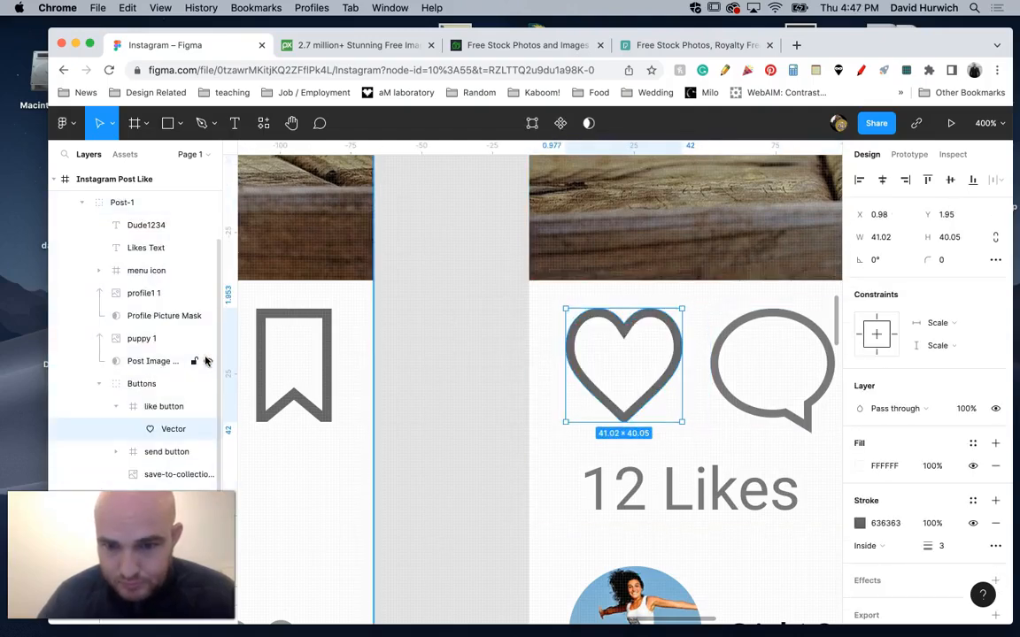
Lock the first post's like button layer in the Instagram Post Like frame and place the red like image over its hollow heart.
left_click(117, 406)
left_click(194, 407)
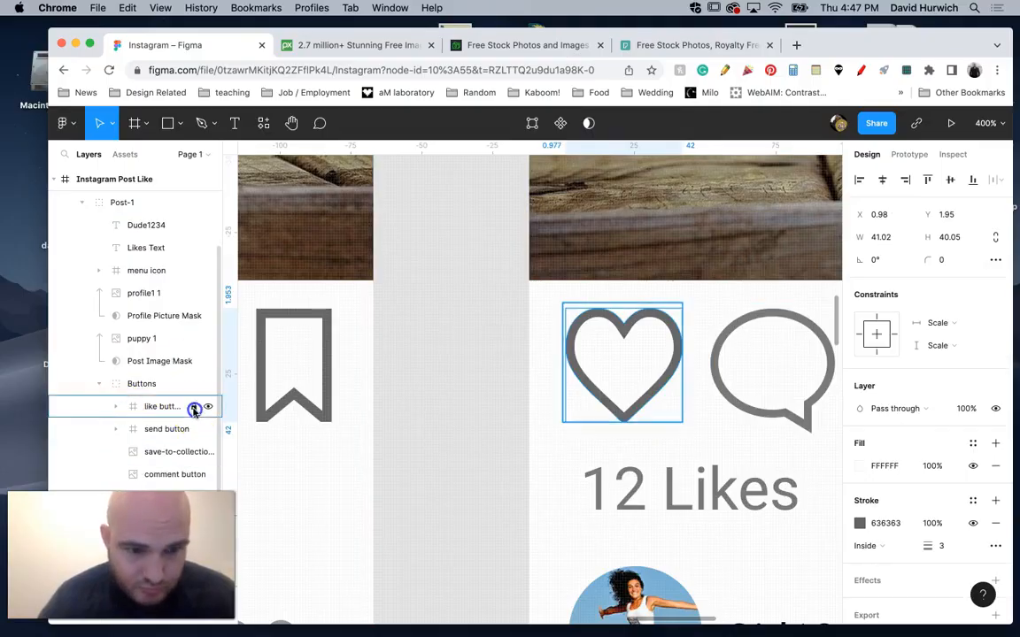
left_click(177, 123)
left_click(168, 258)
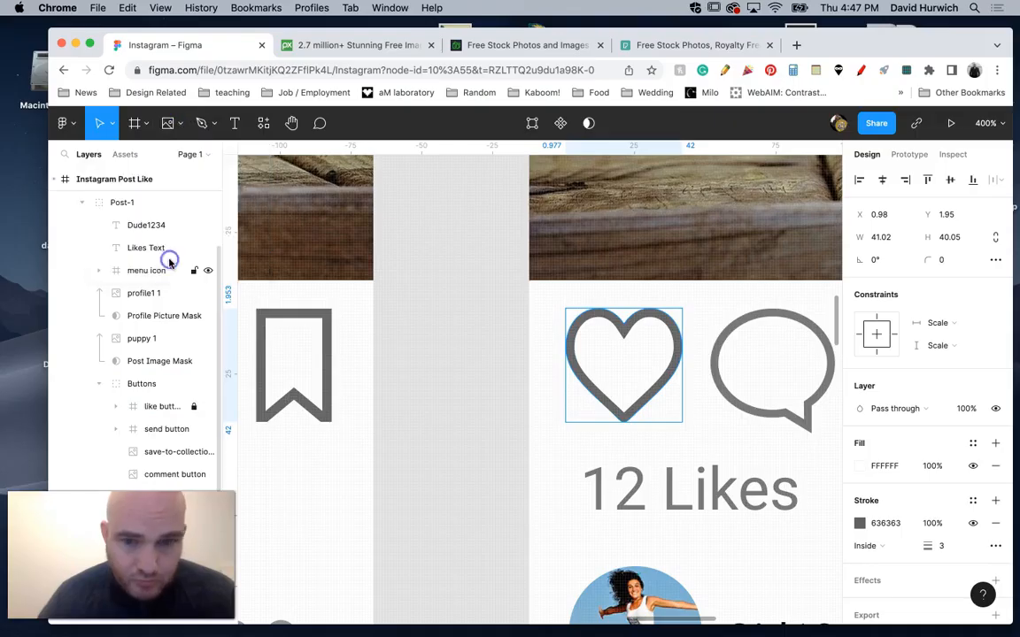
double_click(332, 230)
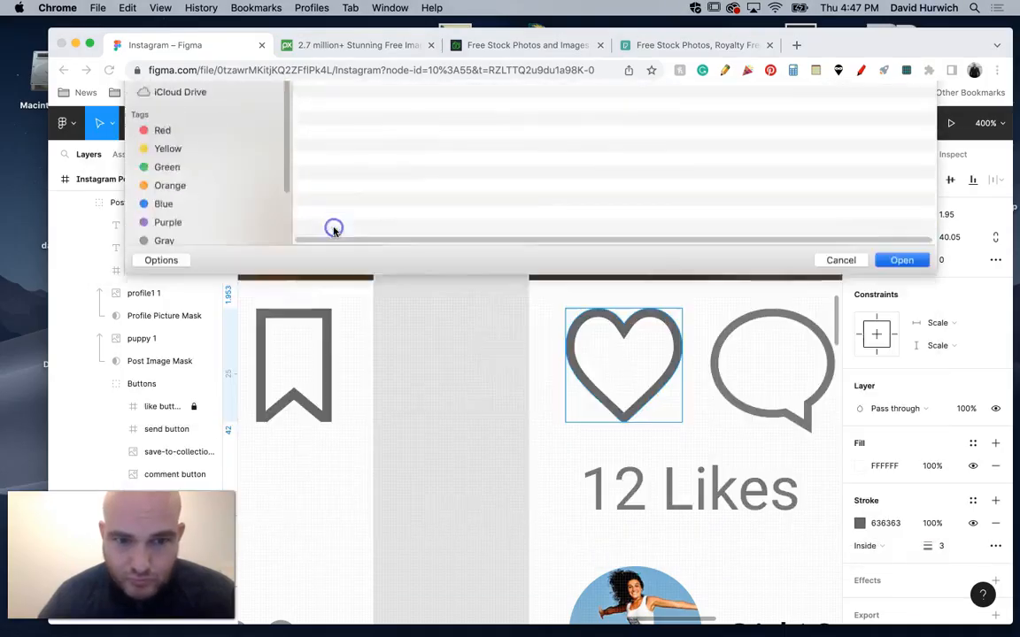
left_click_drag(558, 306, 664, 427)
Stretch the red heart's frame vertically to 43 × 48 at X 12, Y 491 to cover the grey outline.
left_click_drag(644, 306, 643, 301)
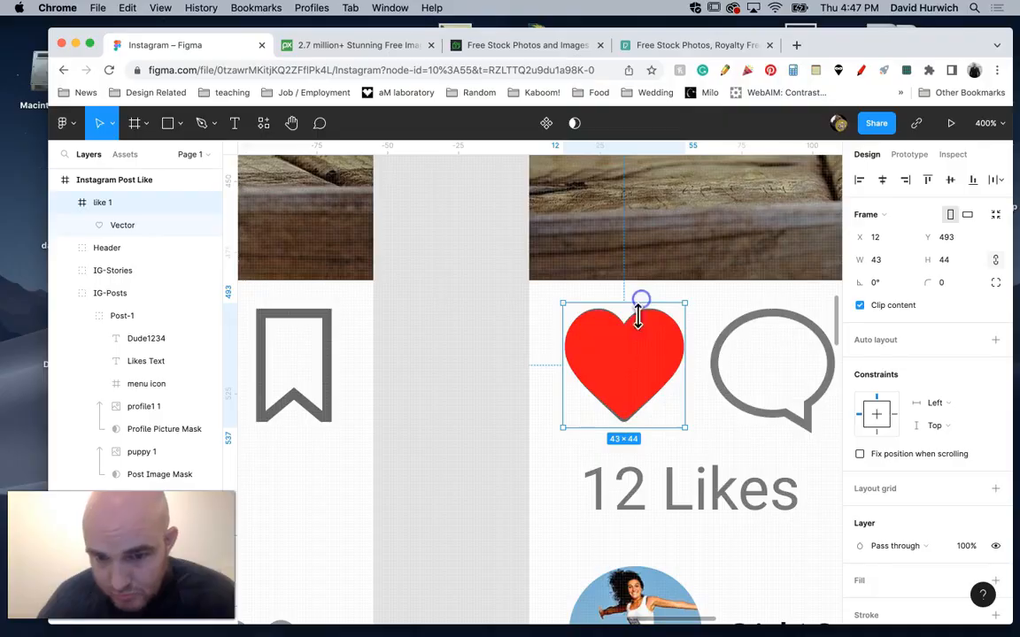
left_click_drag(633, 427, 632, 433)
left_click_drag(624, 299, 624, 295)
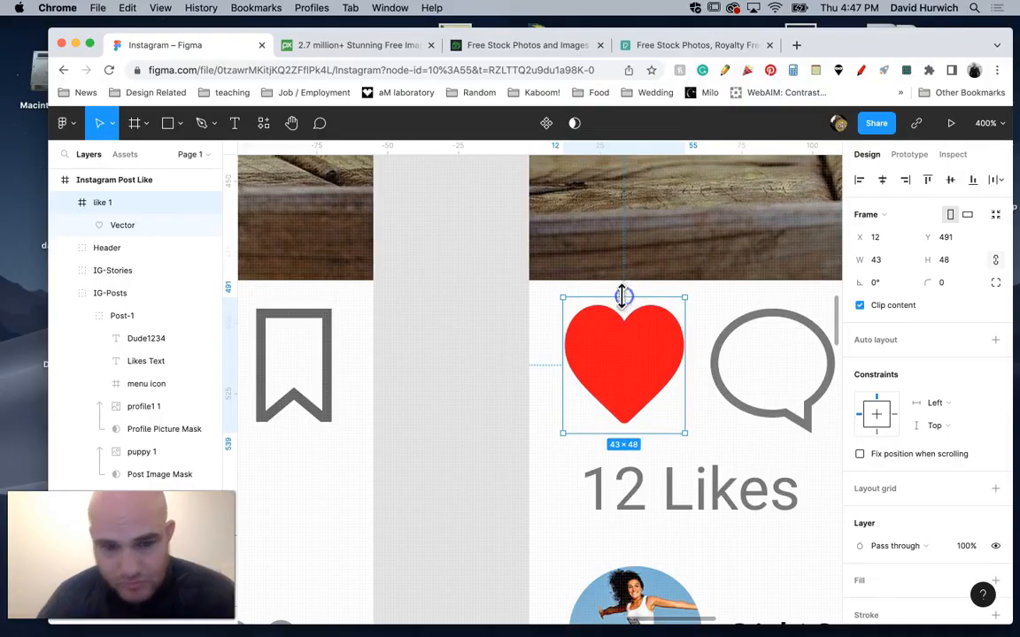
left_click(455, 356)
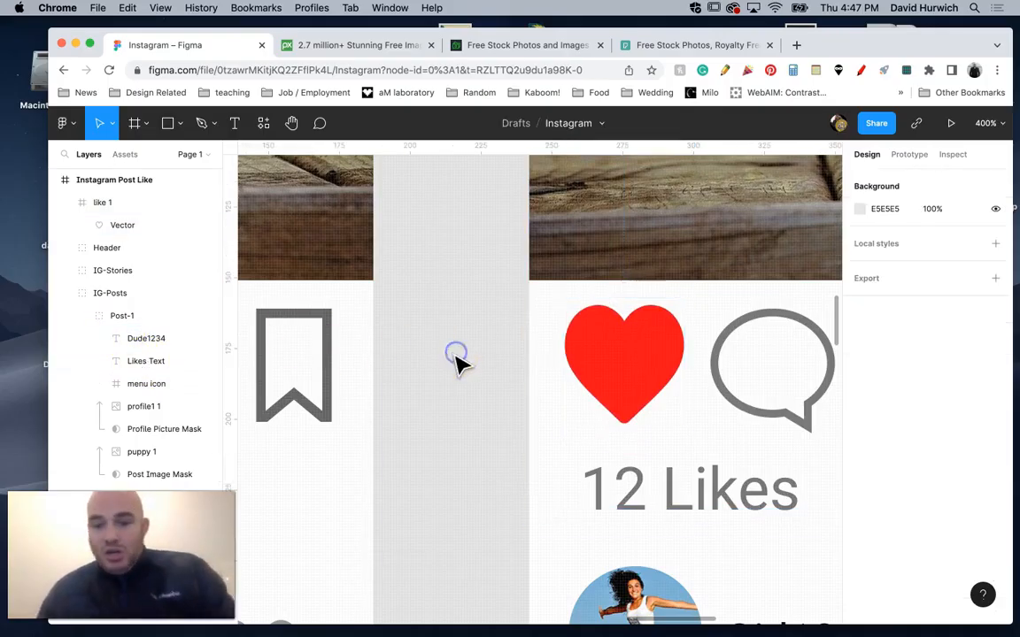
Add an on-tap interaction to the first post's like button in Instagram Homescreen that navigates to the Instagram Post Like frame.
key("super+minus")
key("super+minus")
key("super+minus")
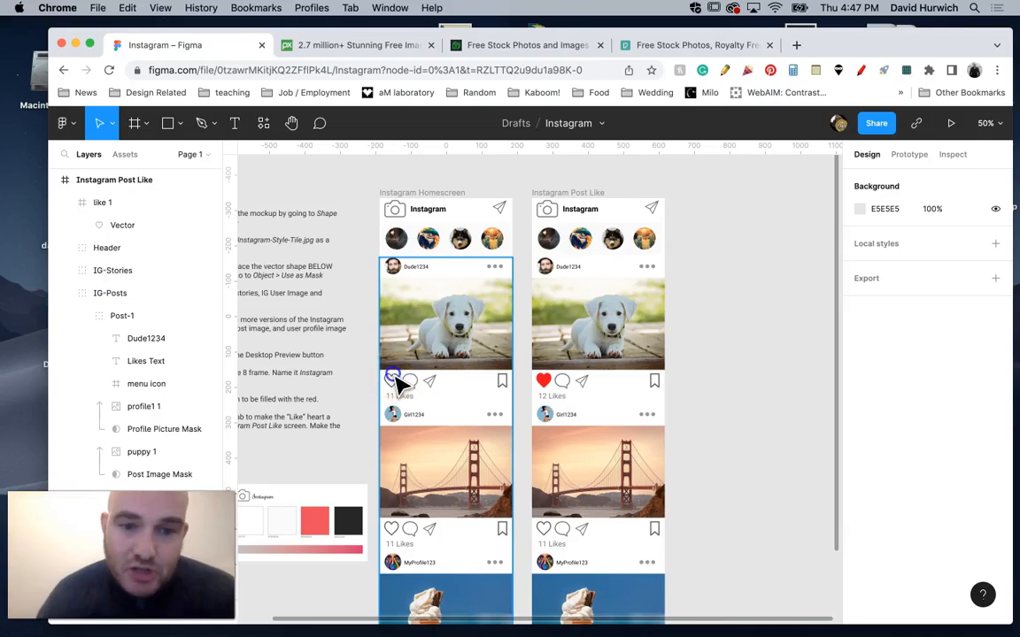
left_click(395, 381, "super")
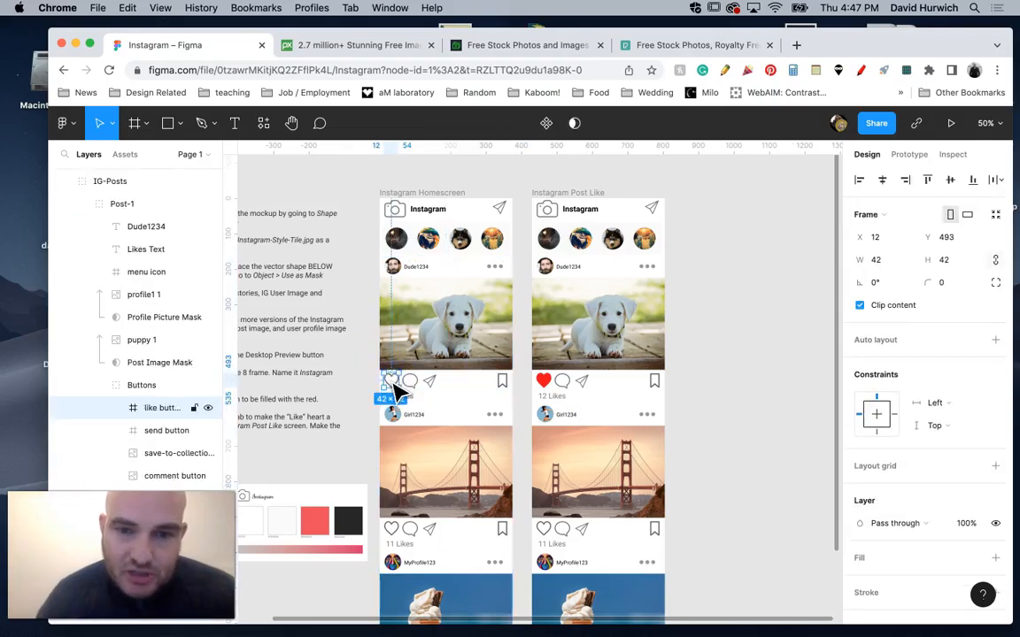
left_click(909, 157)
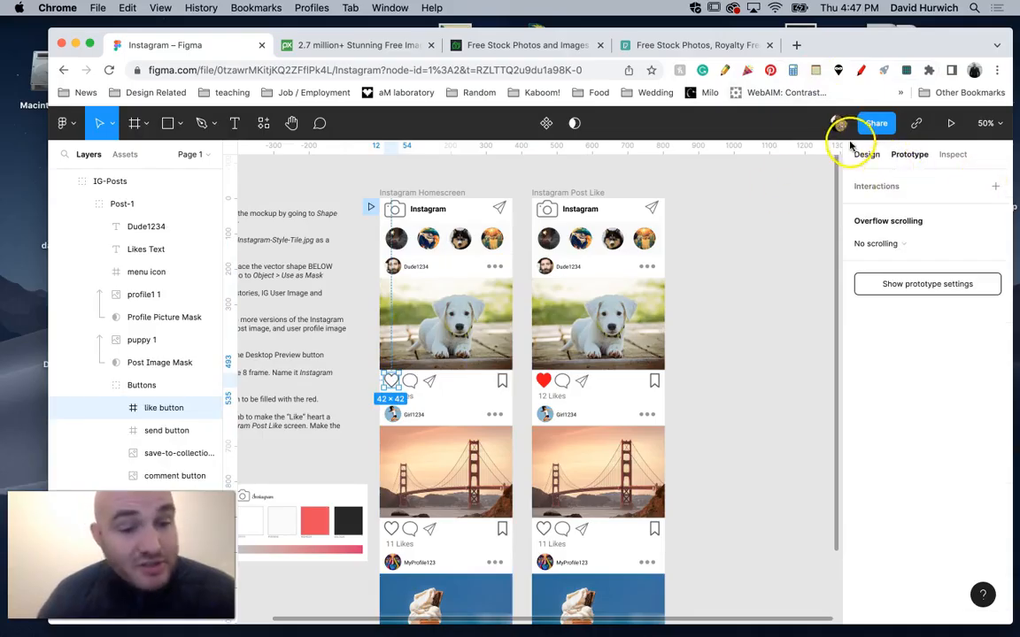
left_click(998, 186)
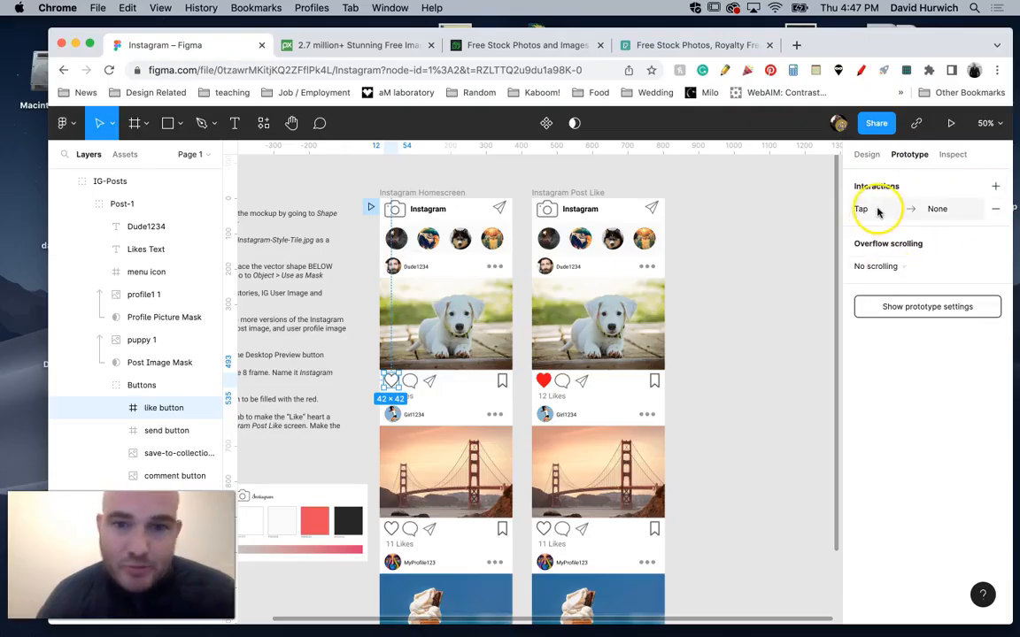
left_click(978, 209)
left_click(710, 265)
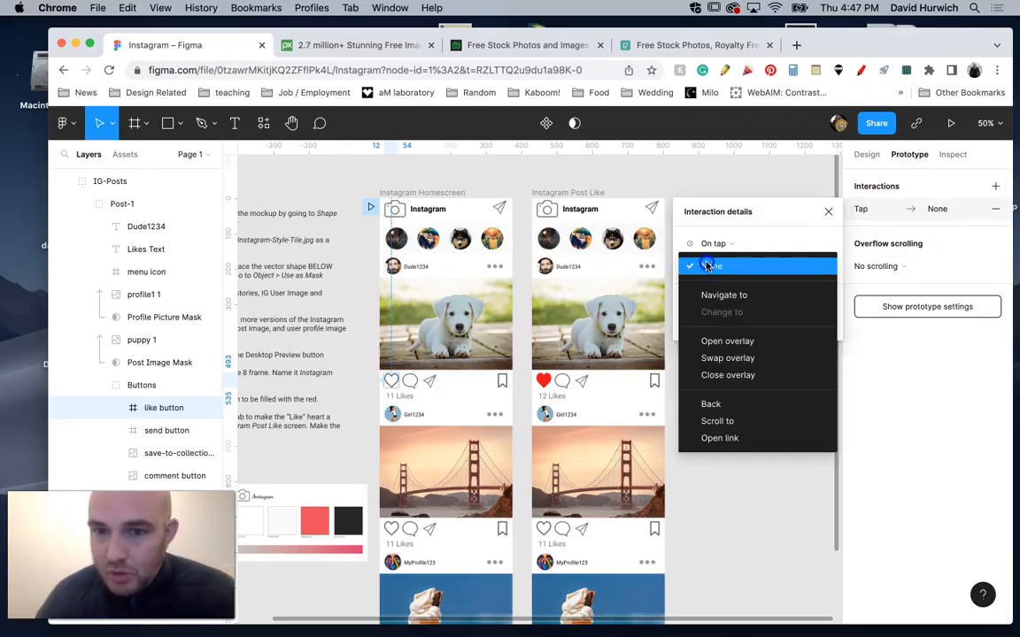
left_click(721, 293)
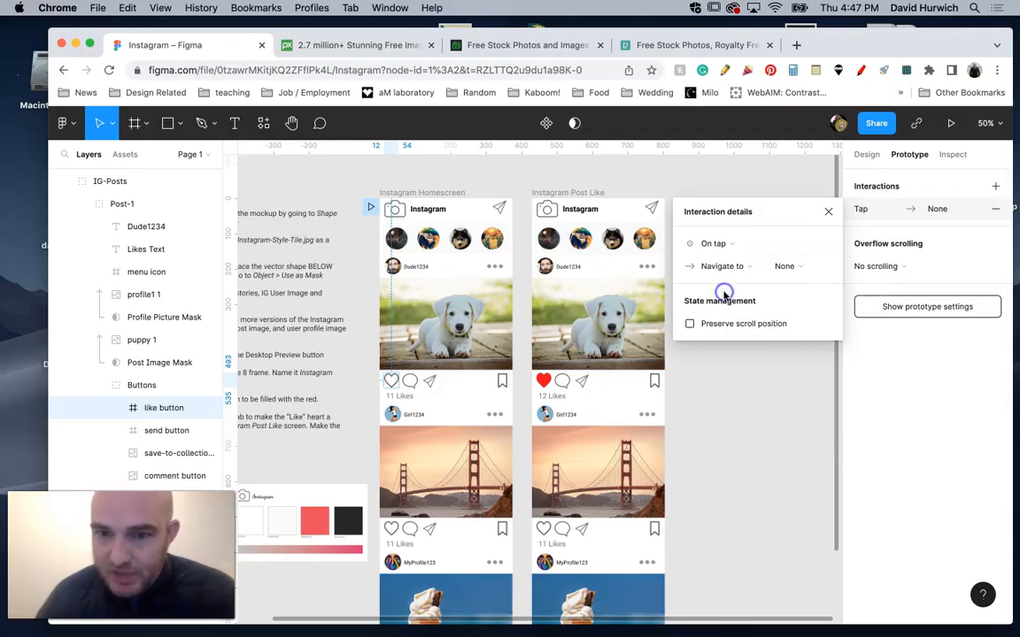
left_click(788, 267)
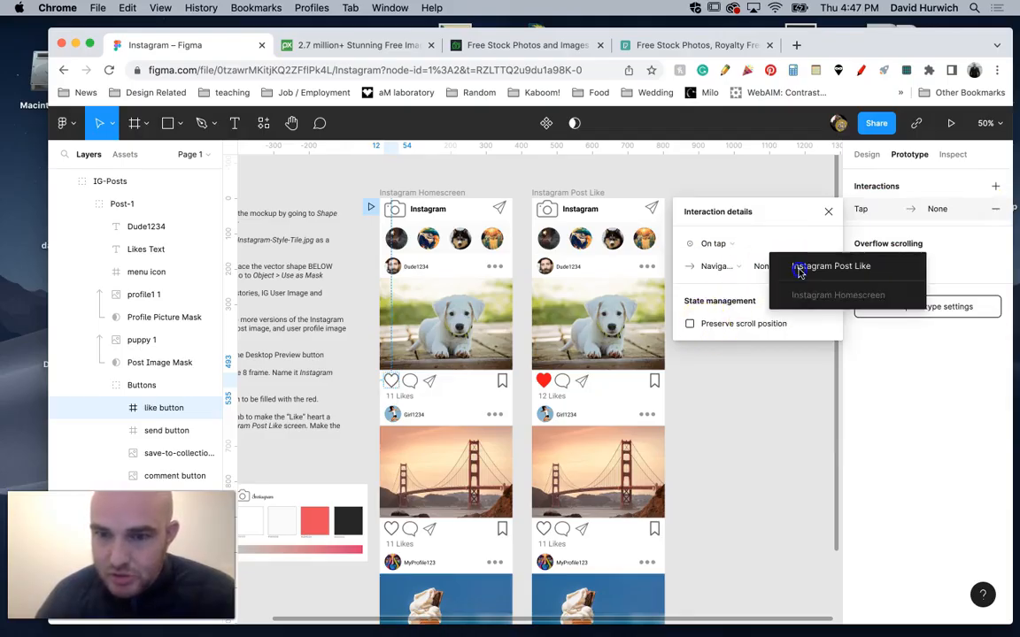
left_click(821, 268)
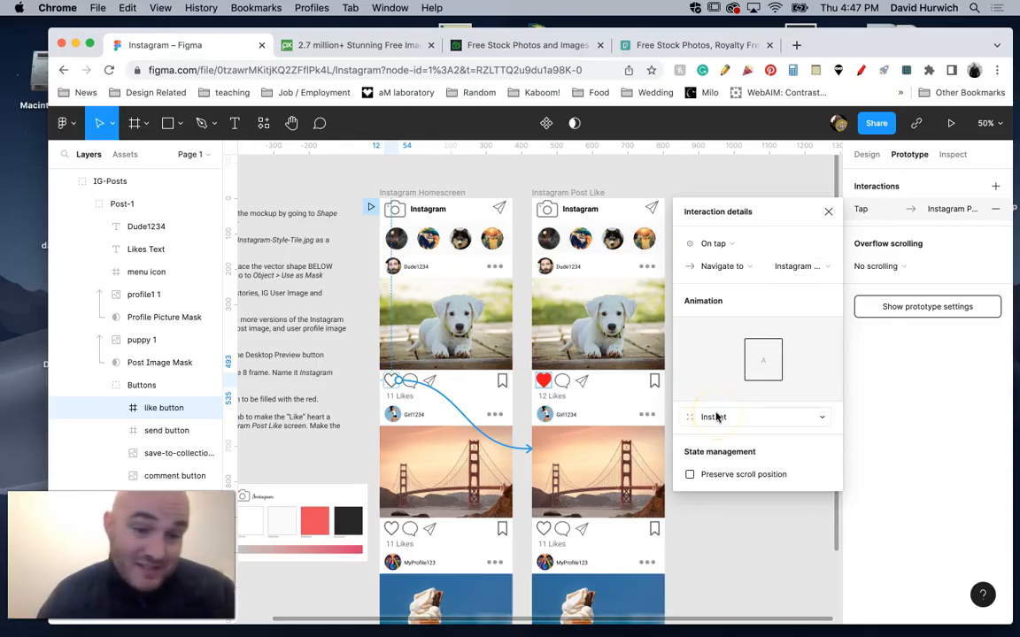
Open the prototype preview and scroll down through the Instagram feed and back up to the first post.
left_click(949, 123)
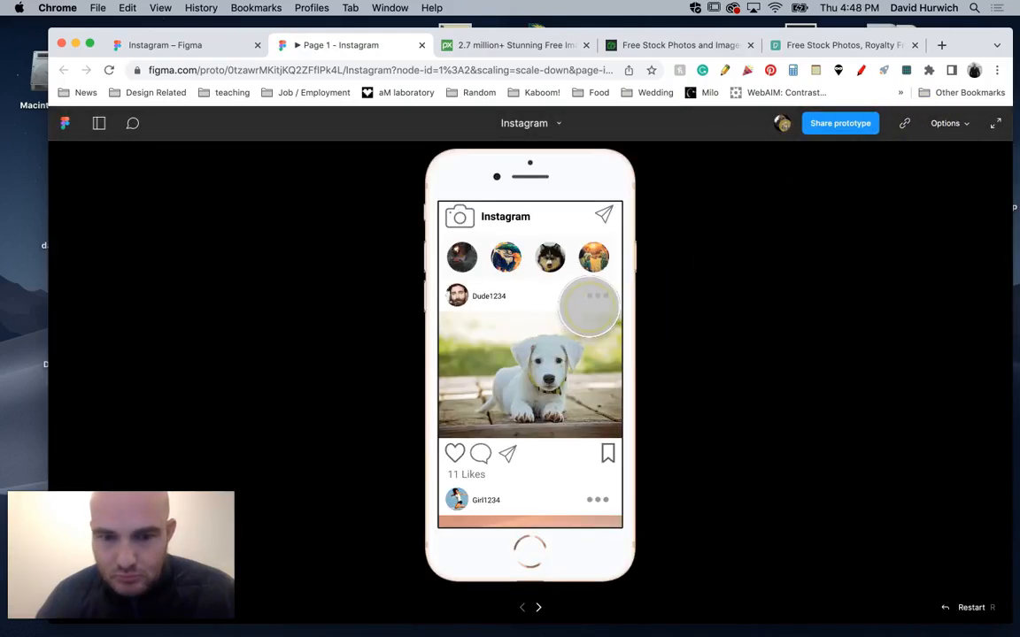
left_click_drag(549, 437, 558, 172)
left_click_drag(528, 387, 536, 207)
left_click_drag(531, 306, 521, 626)
left_click_drag(528, 381, 539, 517)
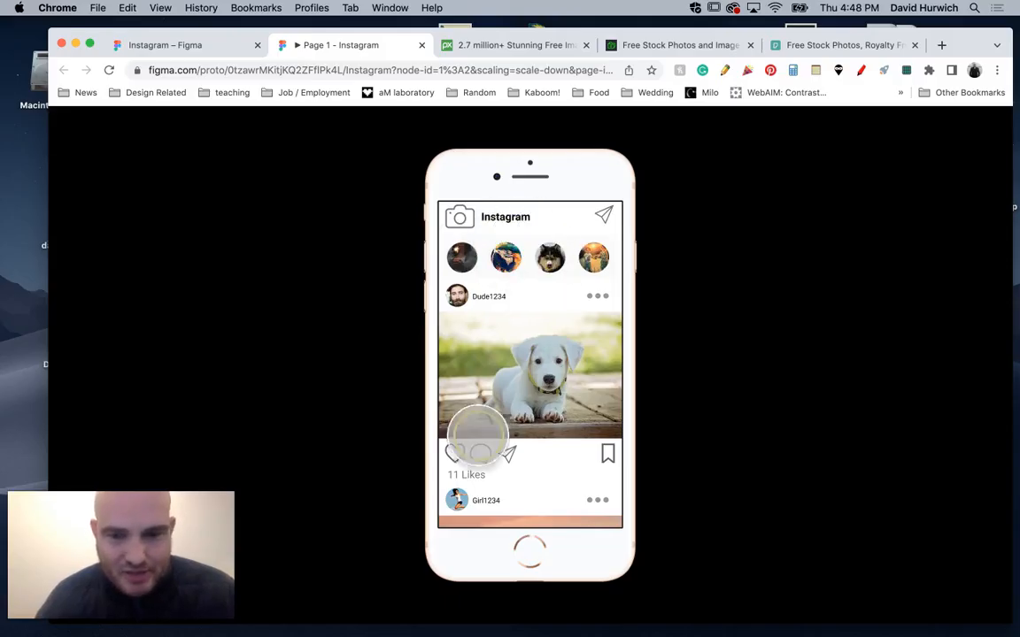
Test the like interaction in the preview by repeatedly toggling the puppy post's heart.
left_click(454, 455)
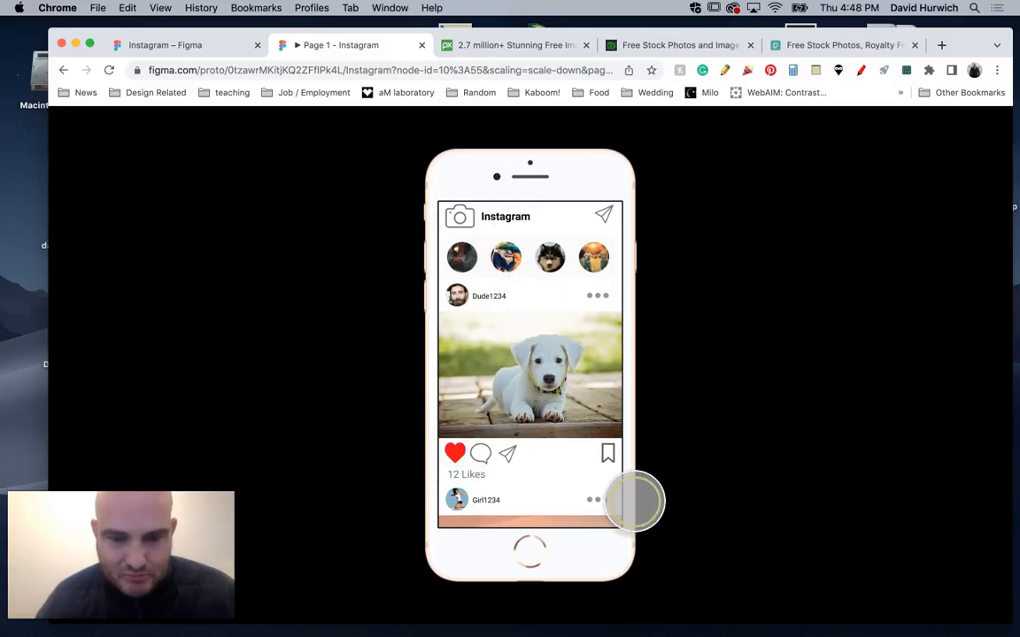
left_click(454, 454)
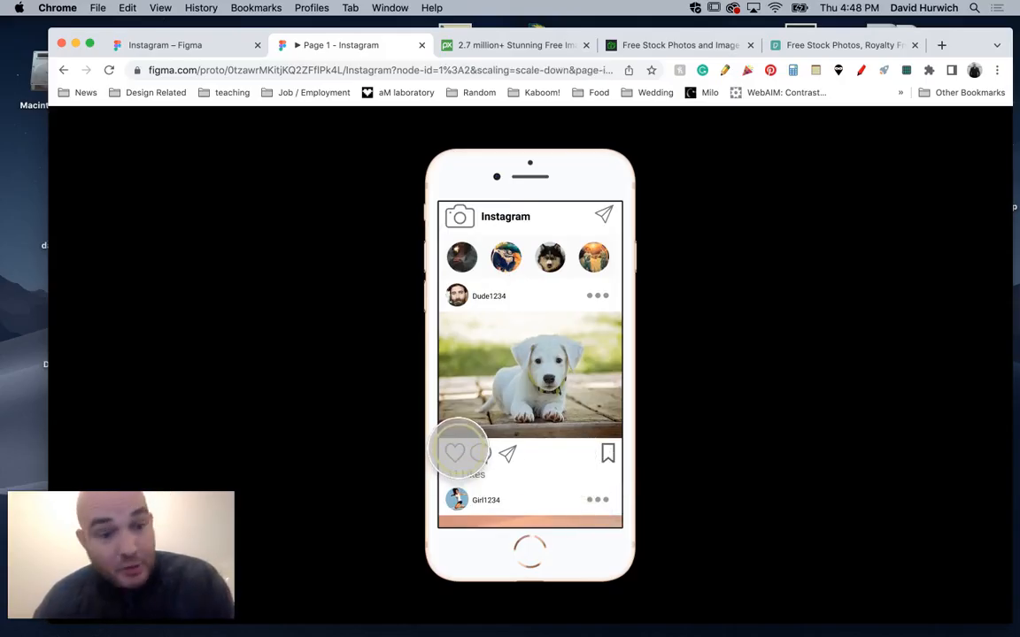
left_click(455, 453)
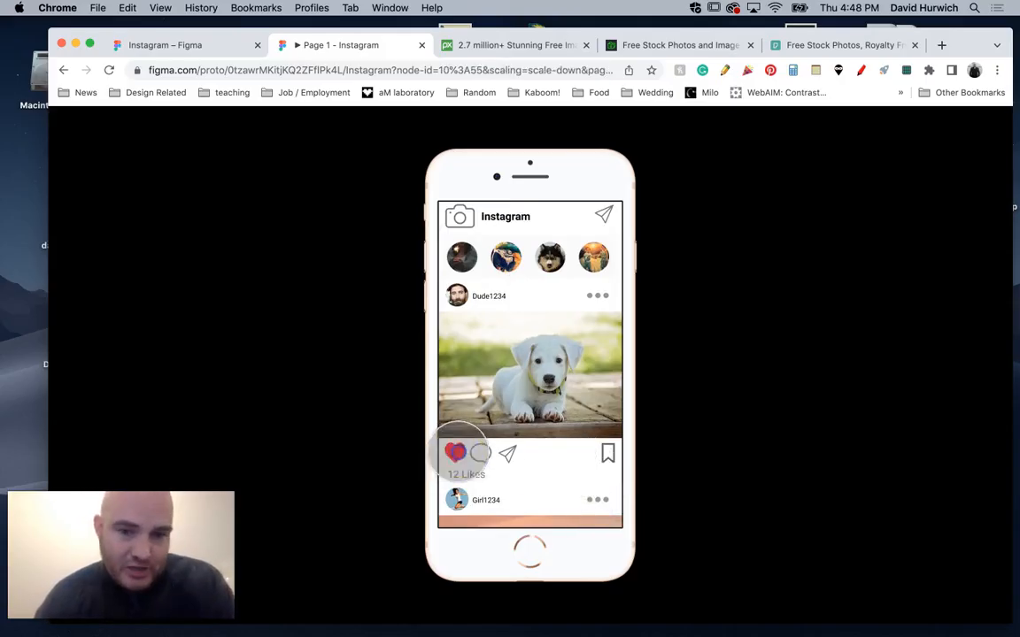
left_click(455, 452)
left_click(455, 452)
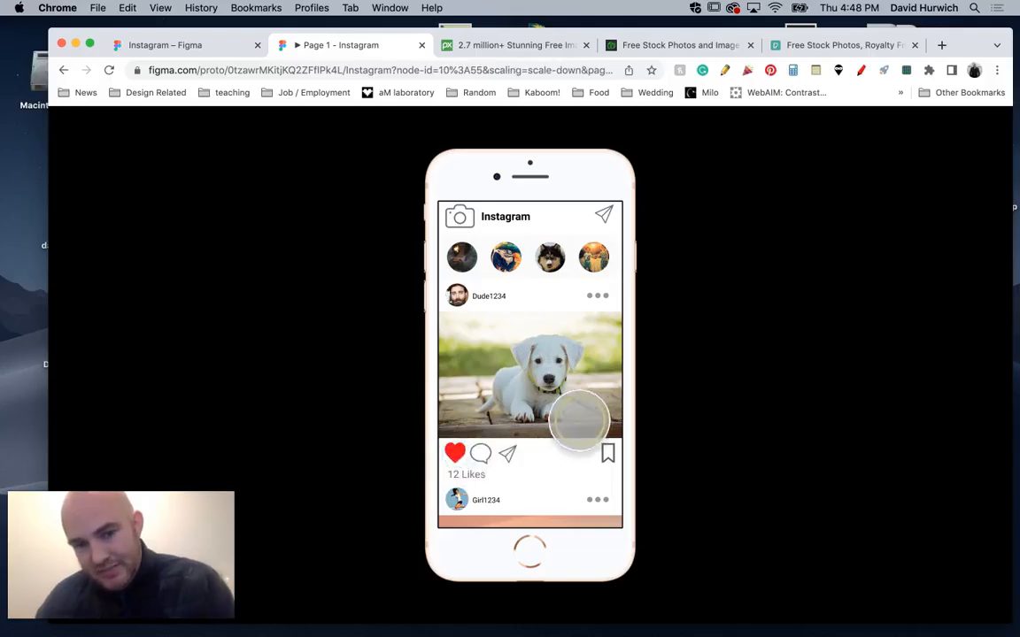
left_click(454, 454)
left_click(455, 453)
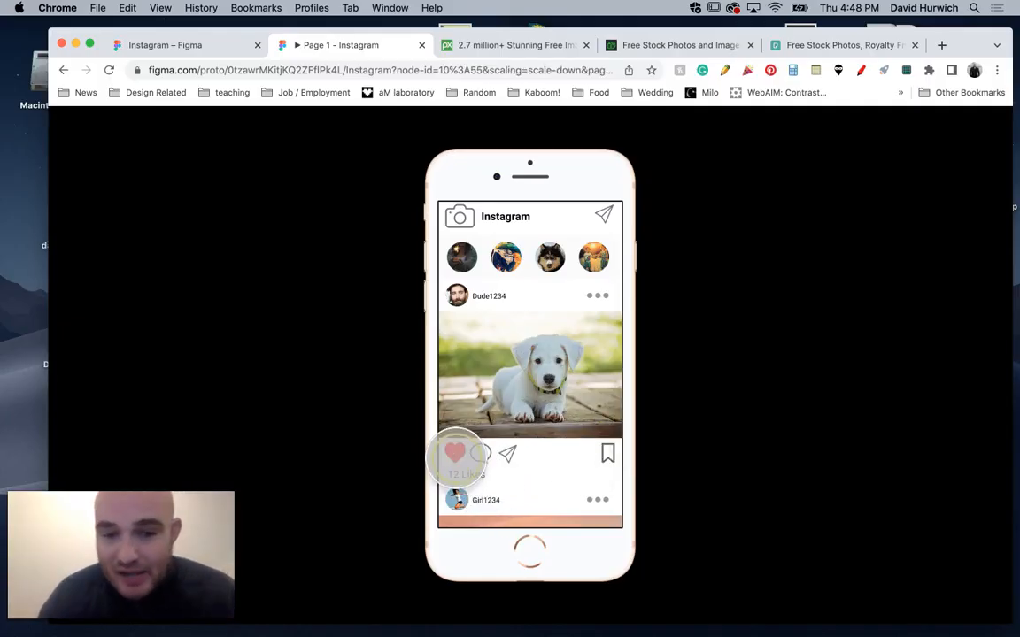
left_click(455, 453)
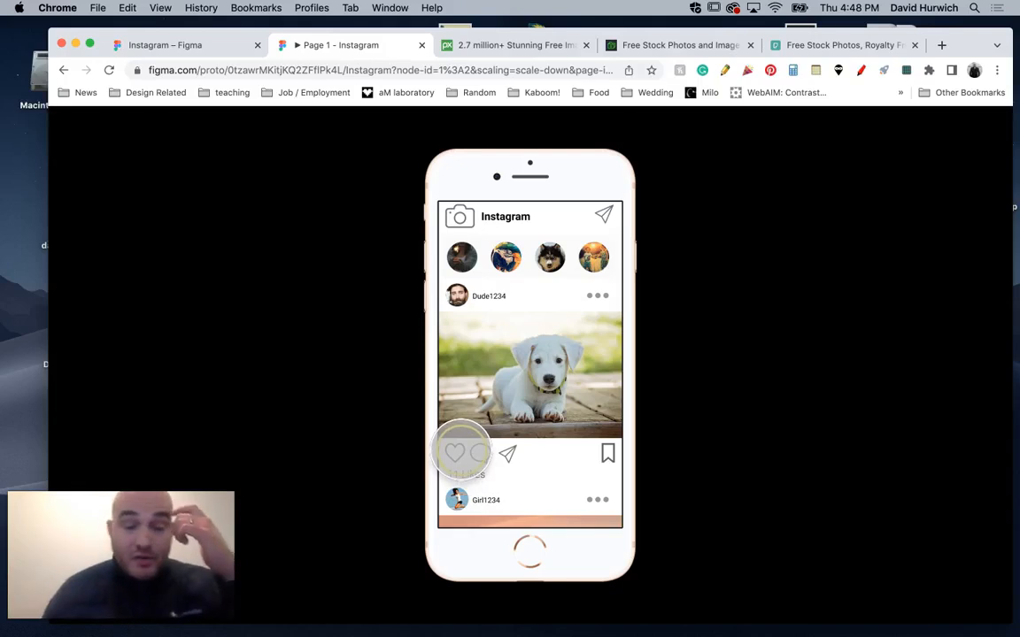